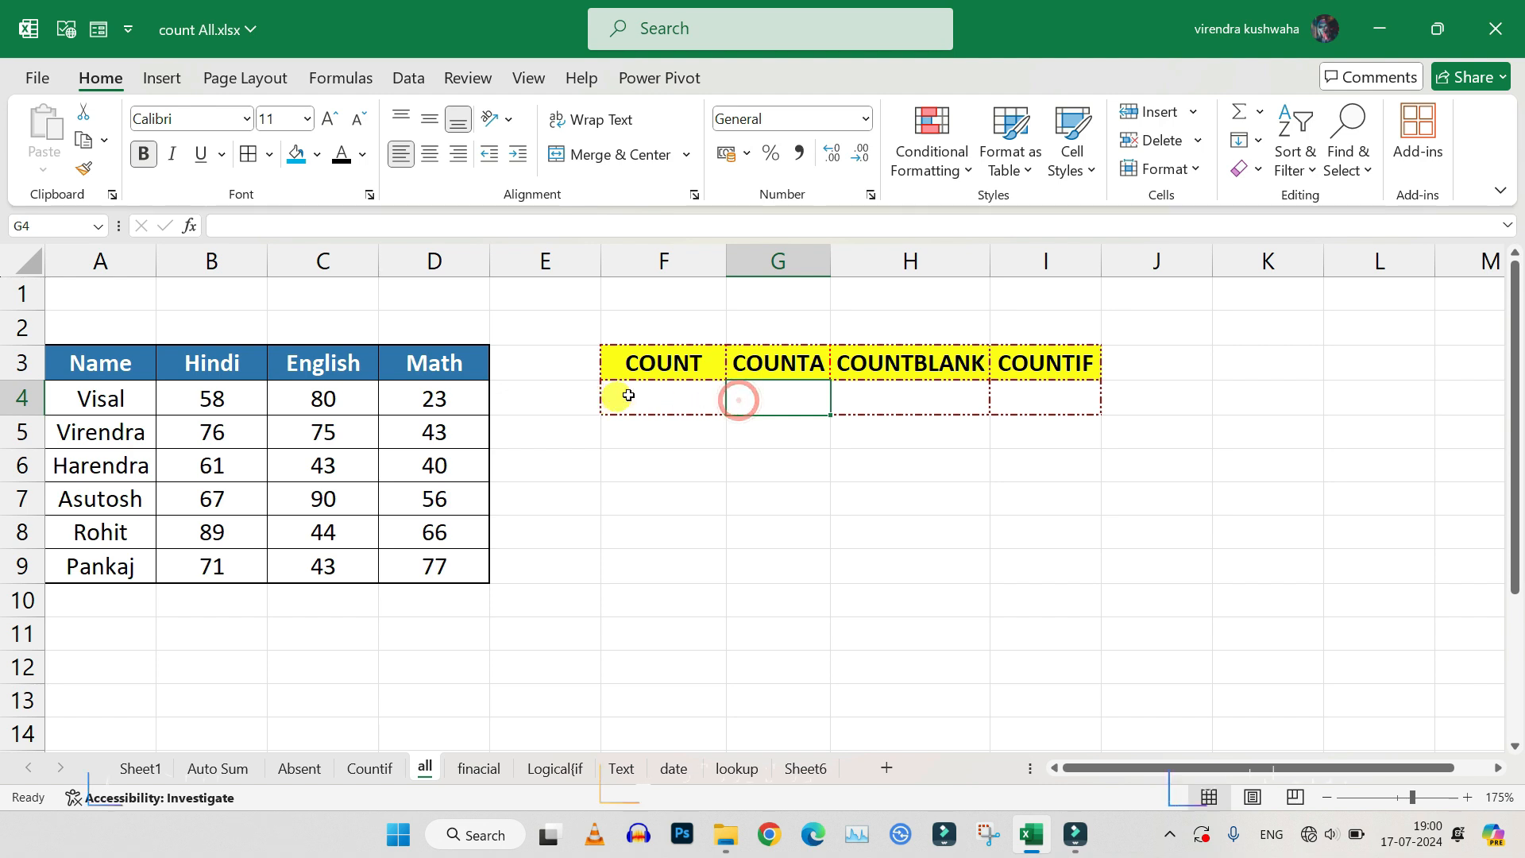
pyautogui.click(648, 390)
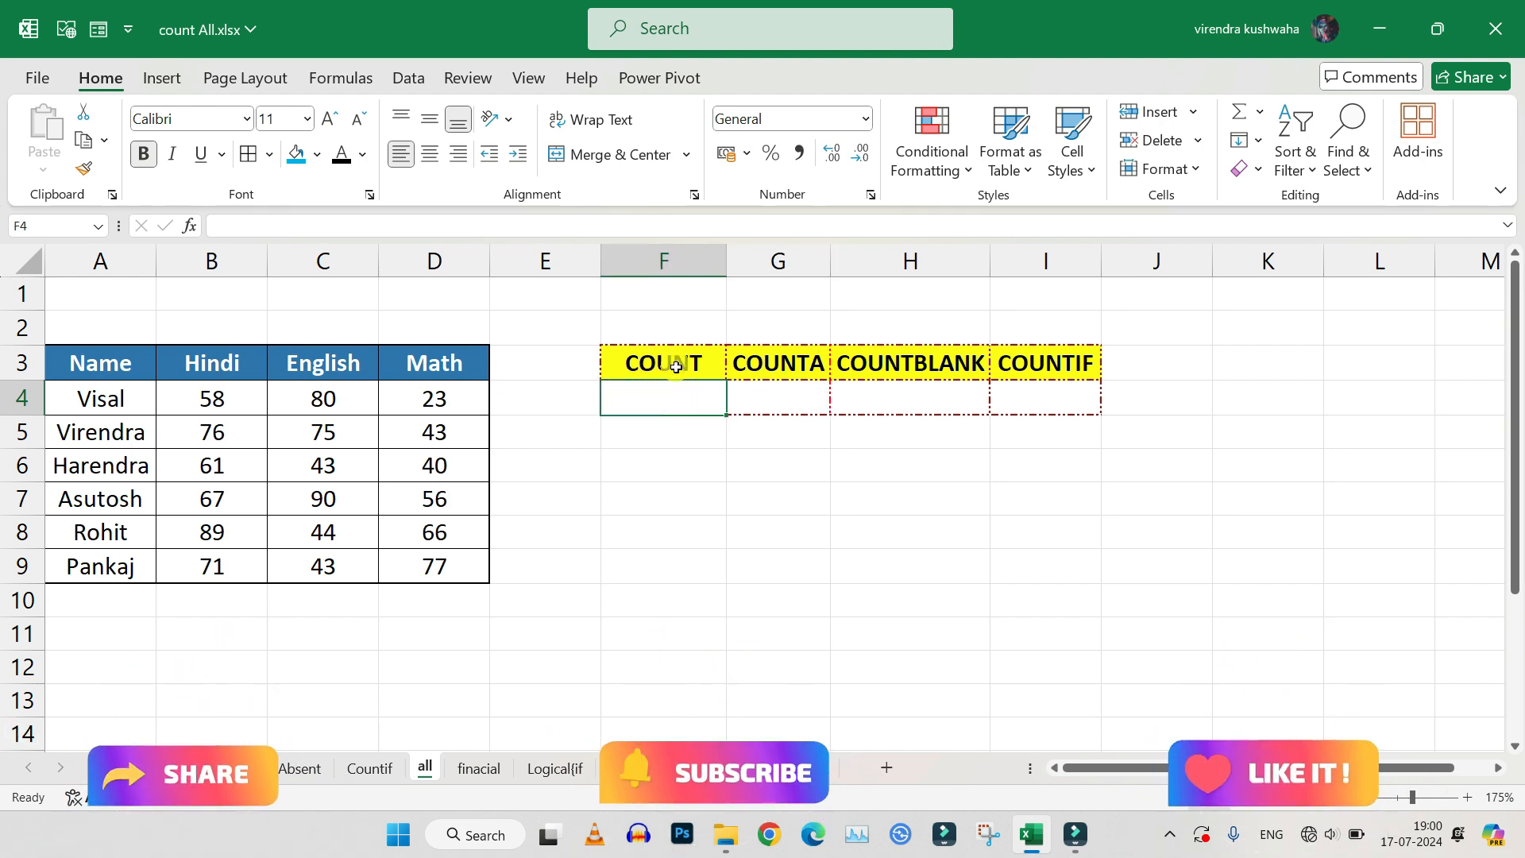
pyautogui.click(667, 357)
pyautogui.click(681, 398)
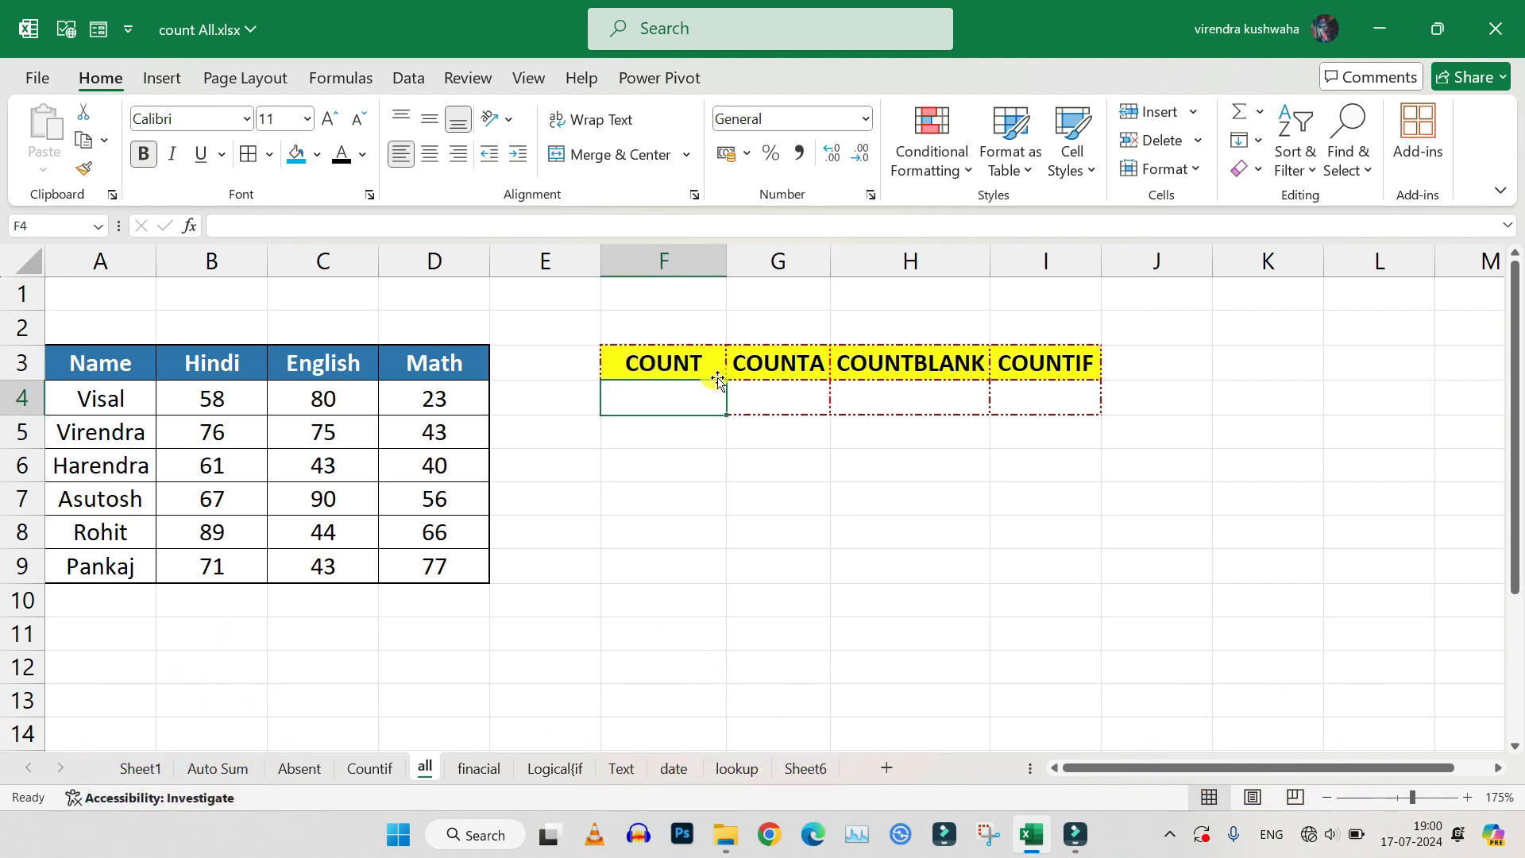
pyautogui.click(645, 465)
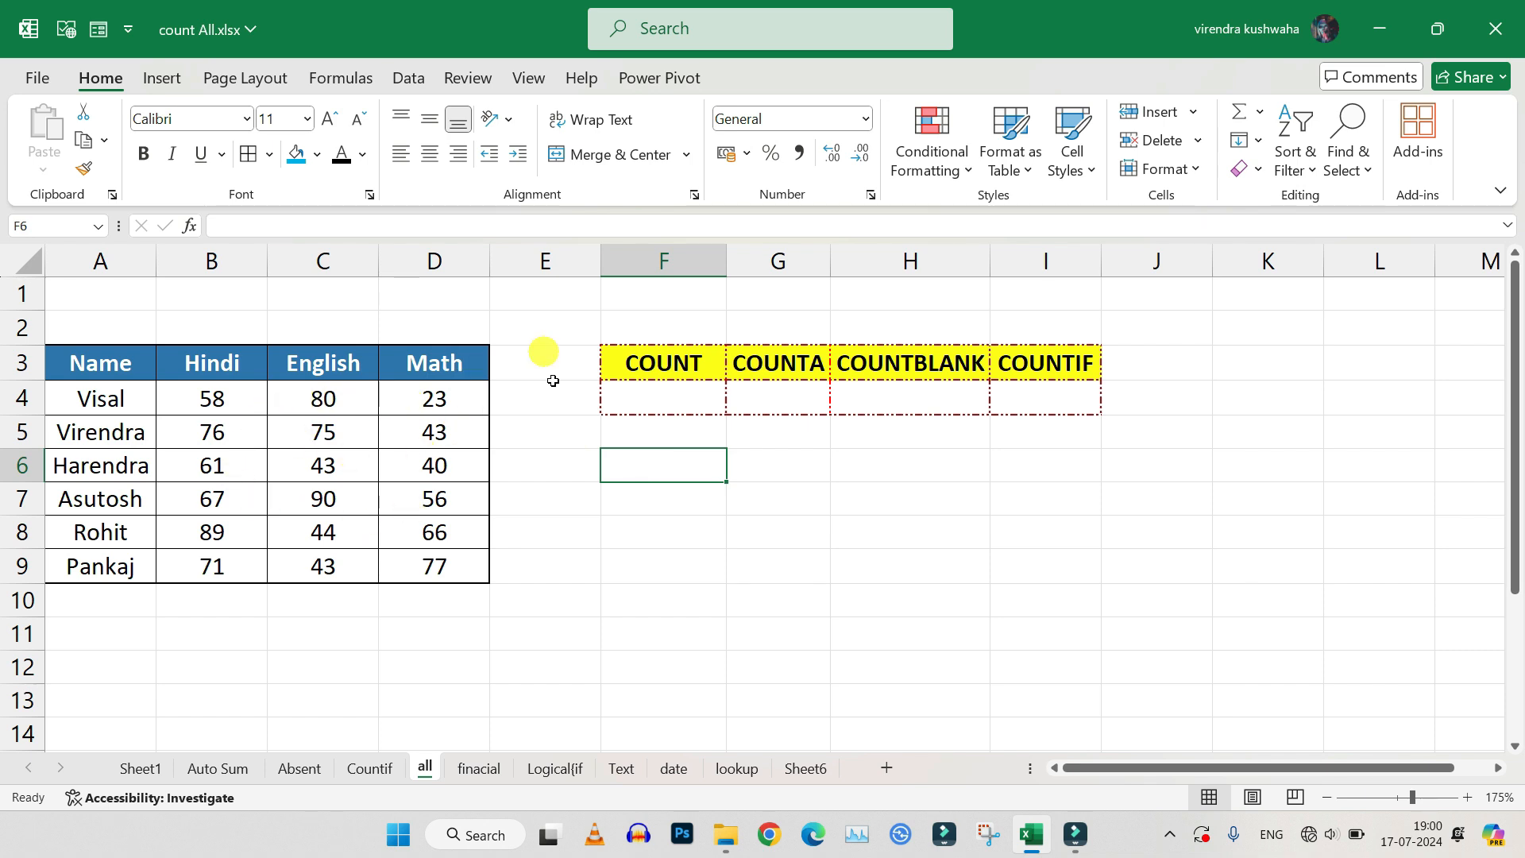
pyautogui.click(677, 407)
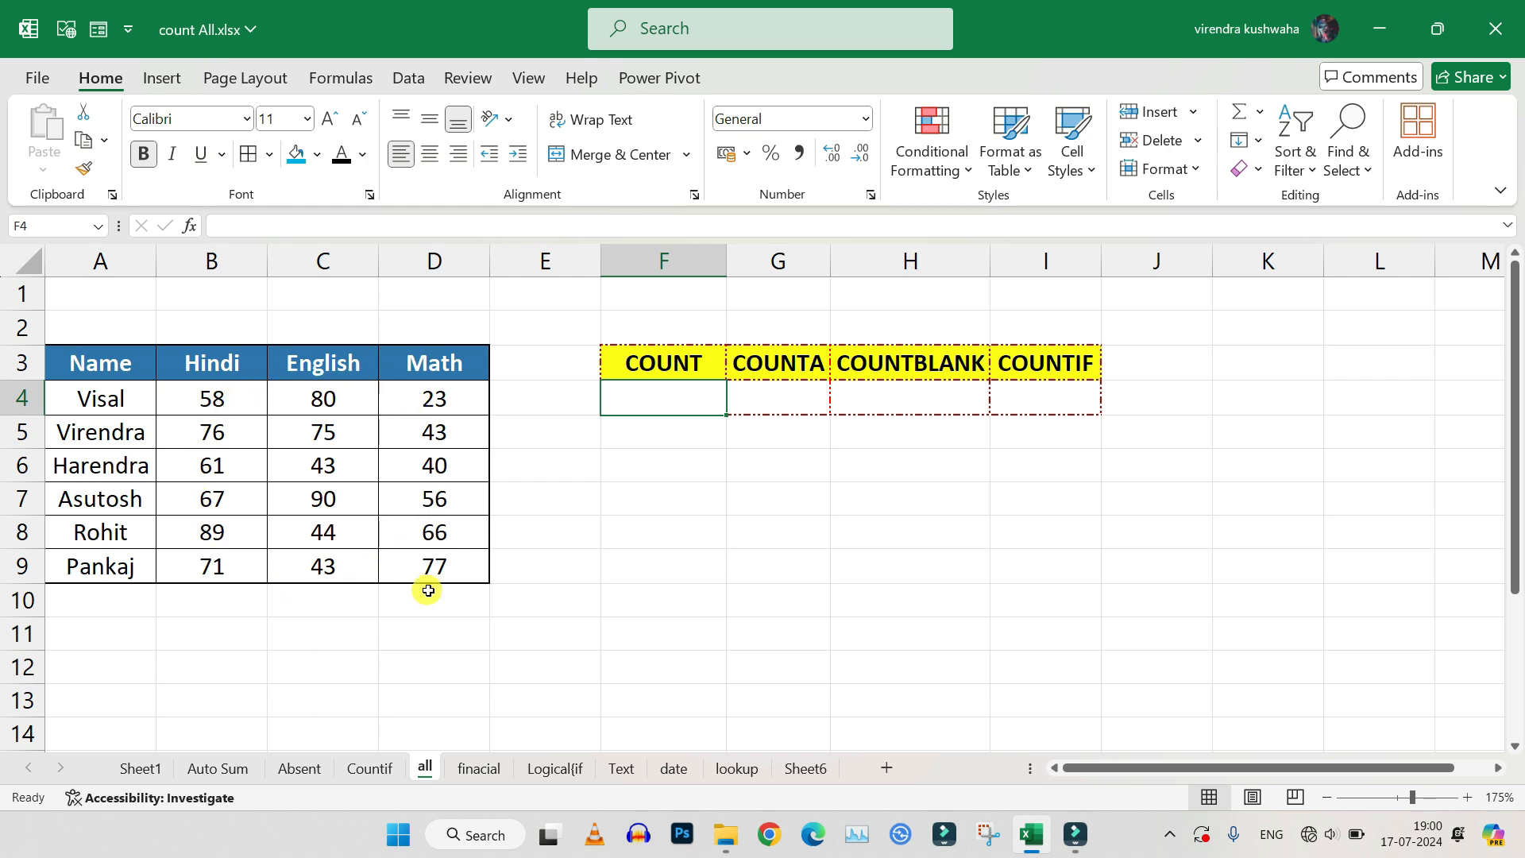
pyautogui.moveTo(198, 397); pyautogui.dragTo(422, 561)
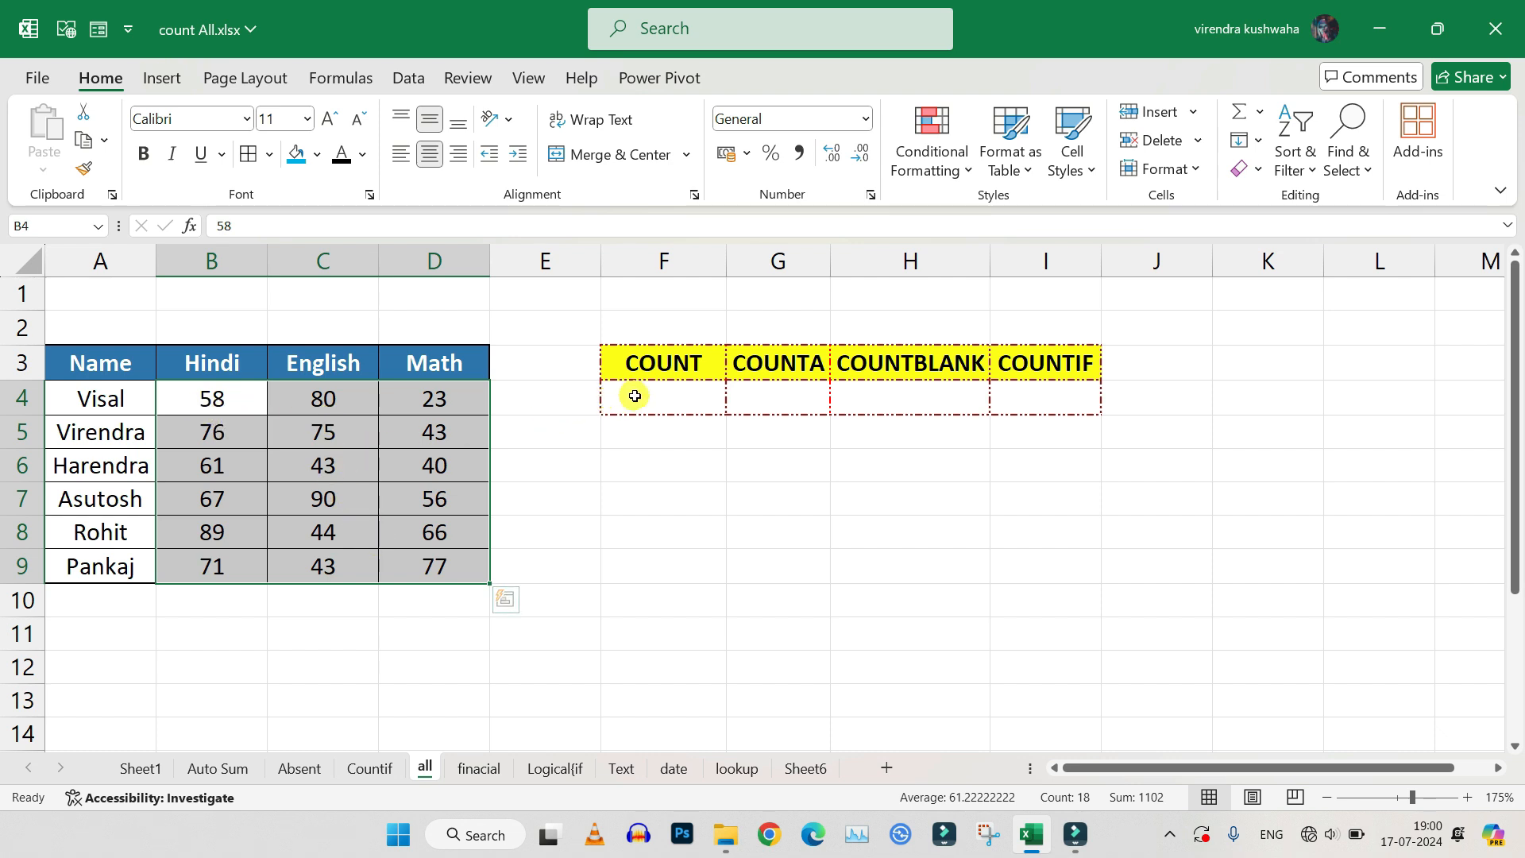
# Step: Enter the formula =COUNT(A3:D9) in F4, under the COUNT heading, to count the numeric cells of the marks table
pyautogui.click(634, 396)
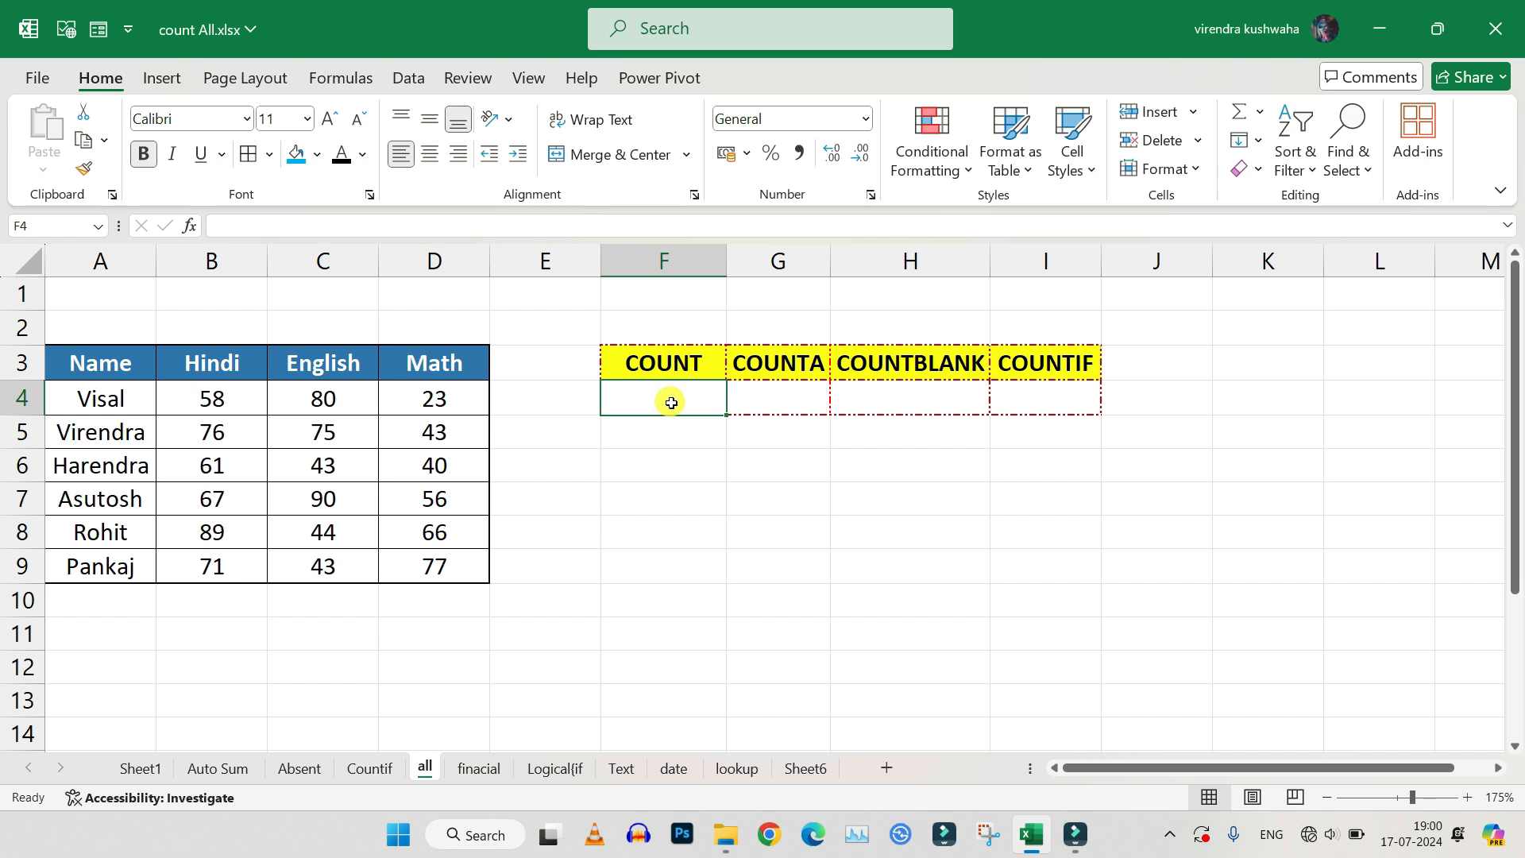
pyautogui.write('=')
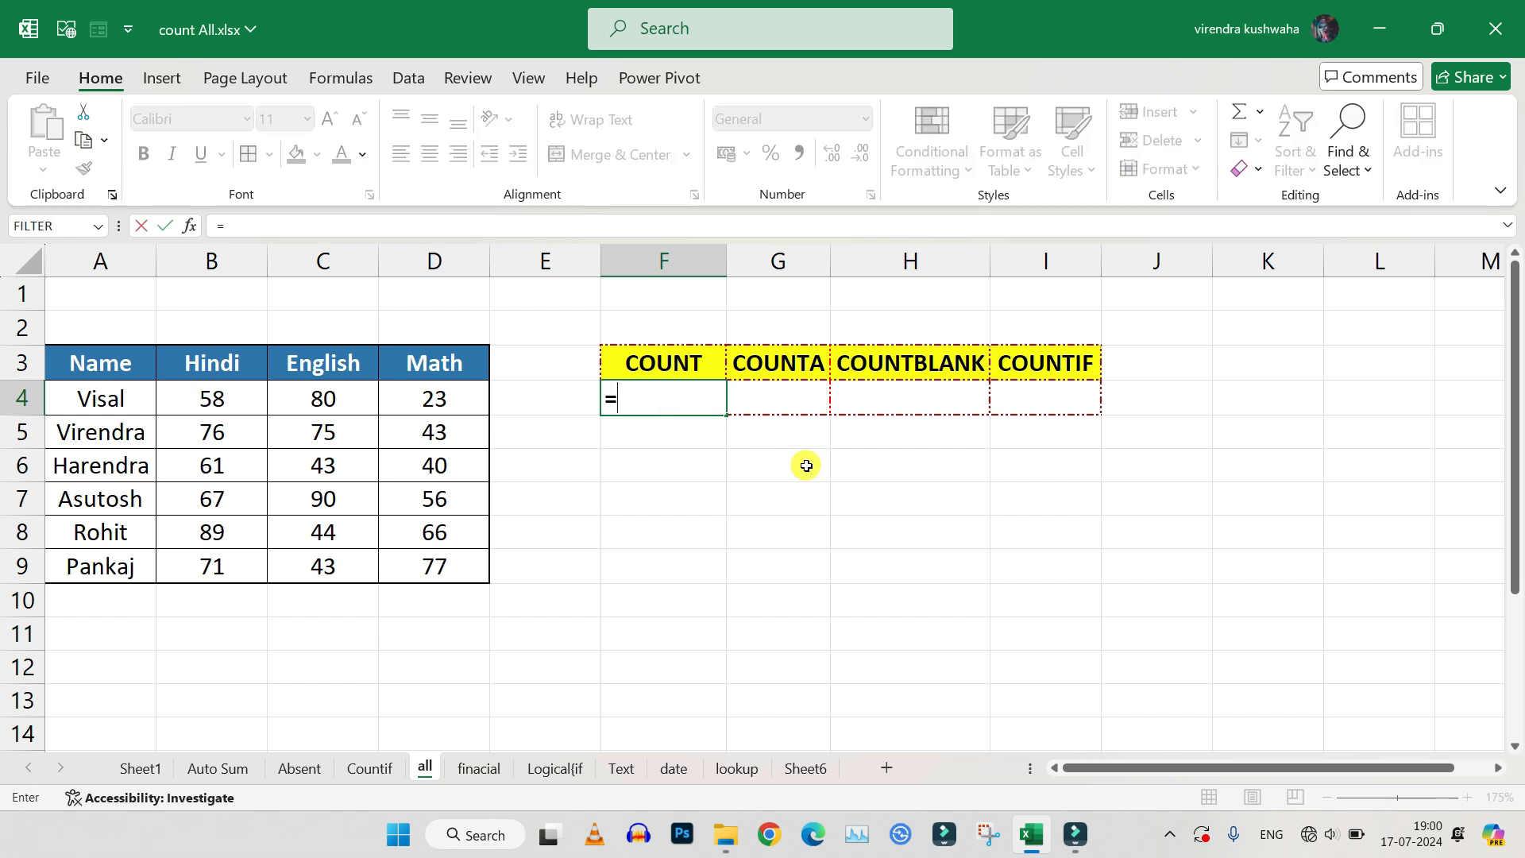
pyautogui.write('count')
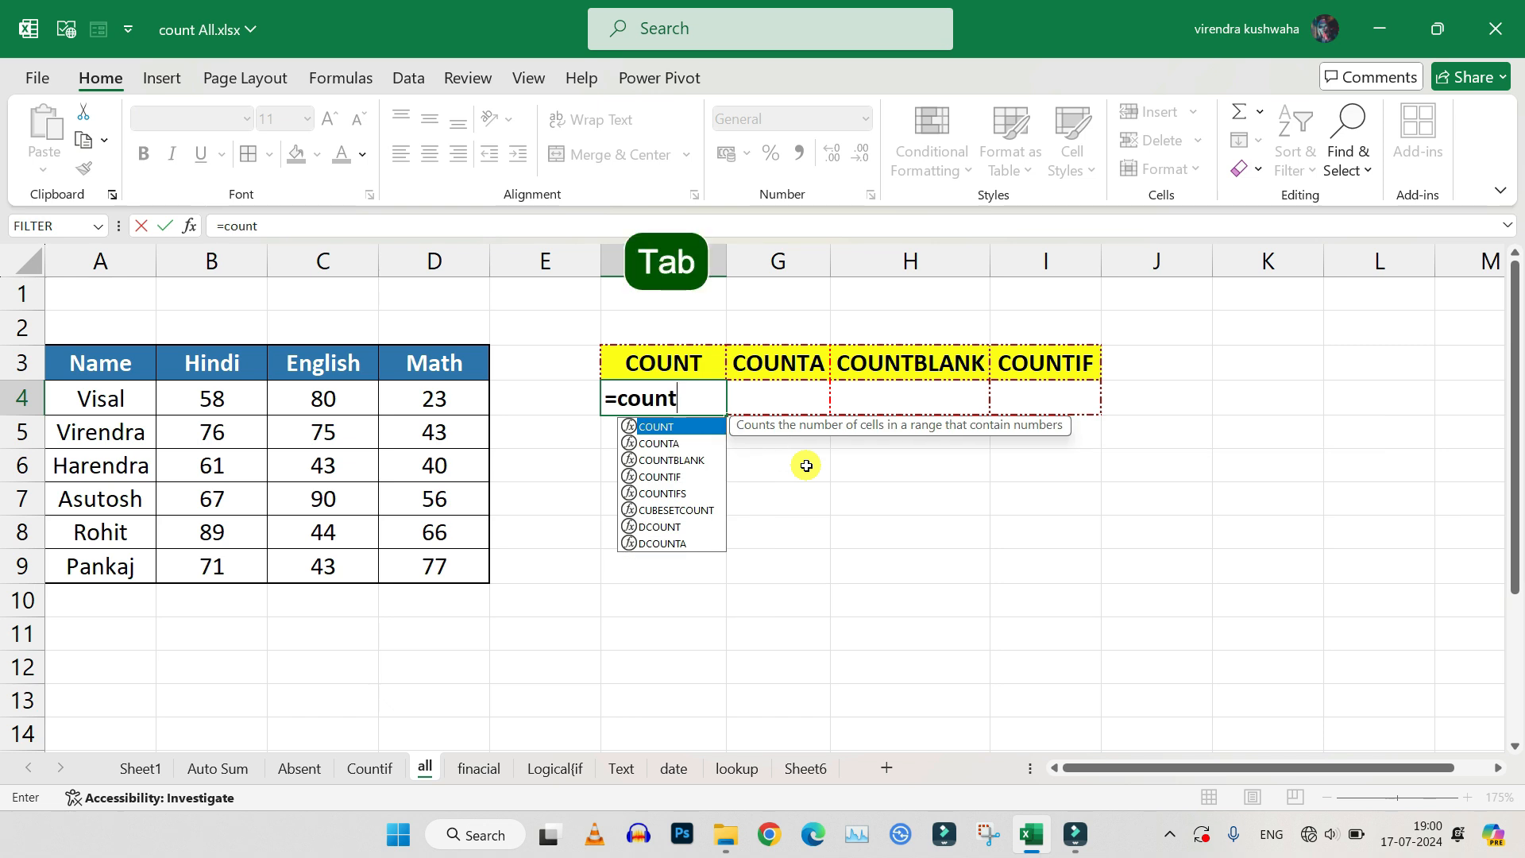
pyautogui.press('Tab')
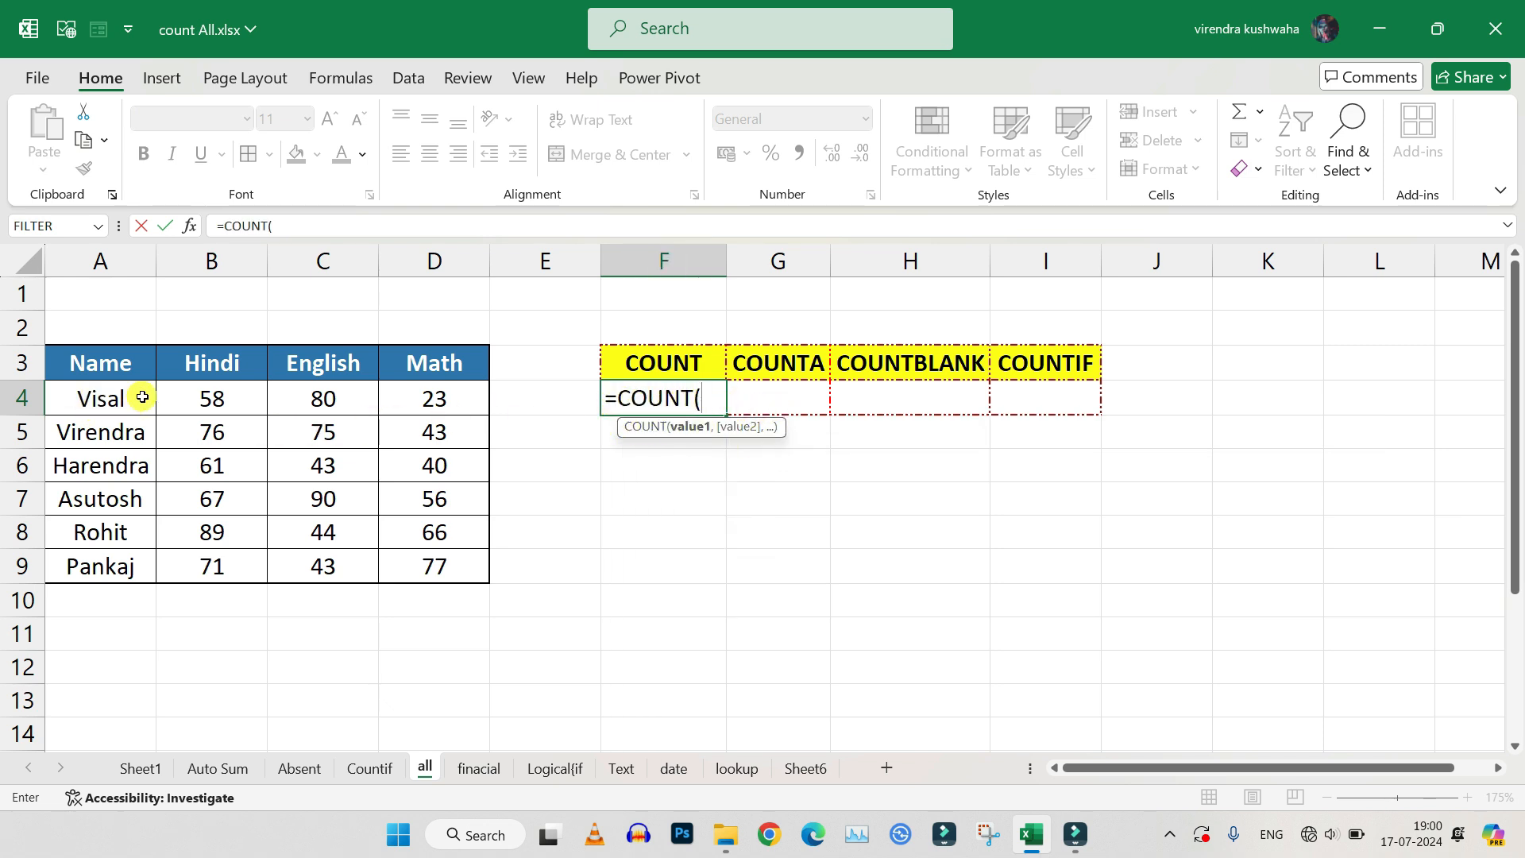
pyautogui.moveTo(90, 369); pyautogui.dragTo(429, 566)
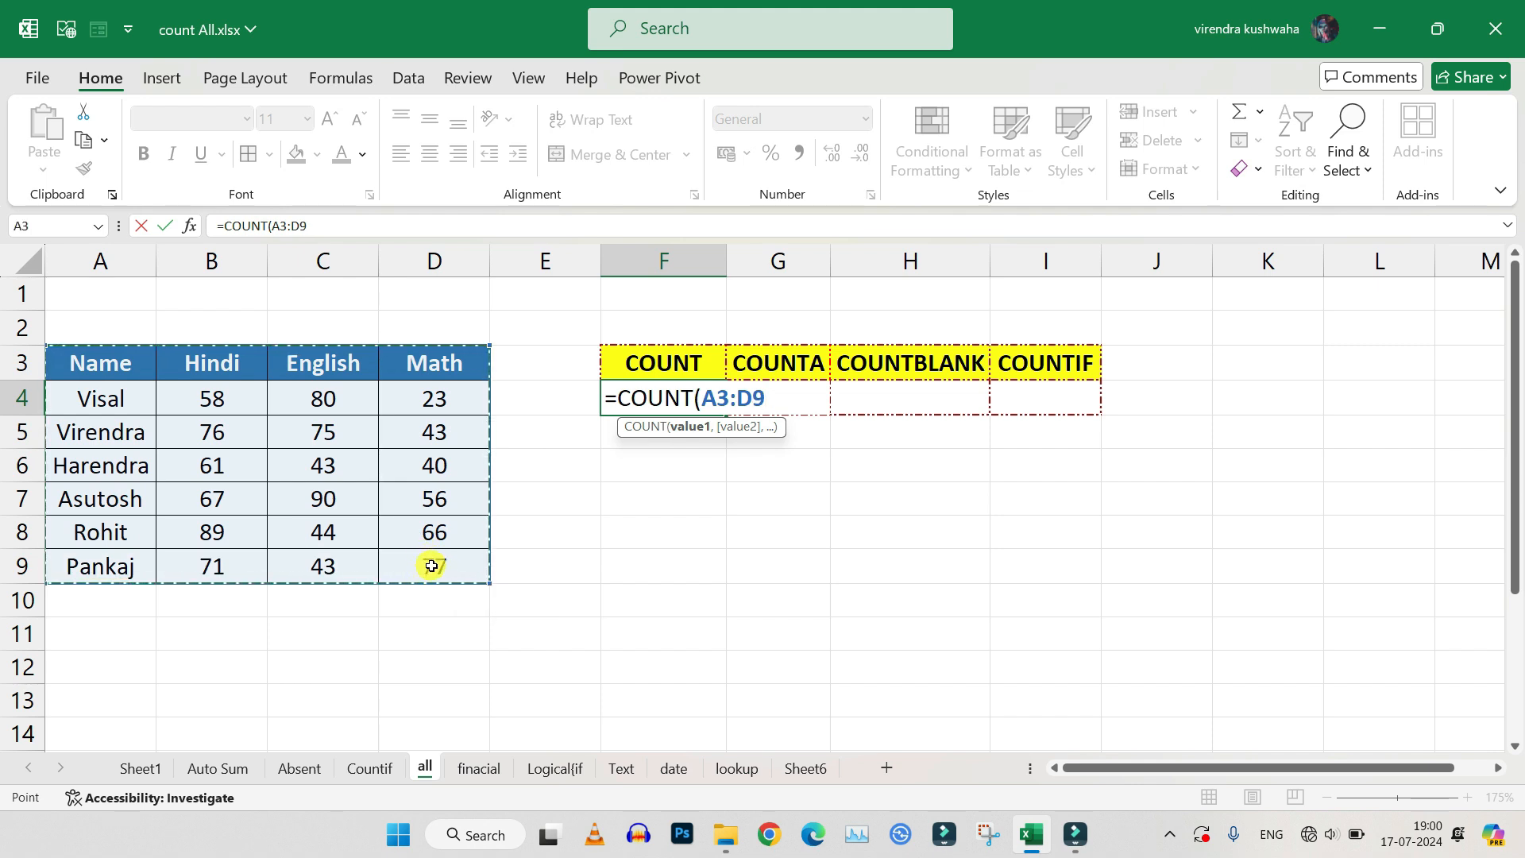
pyautogui.write(')')
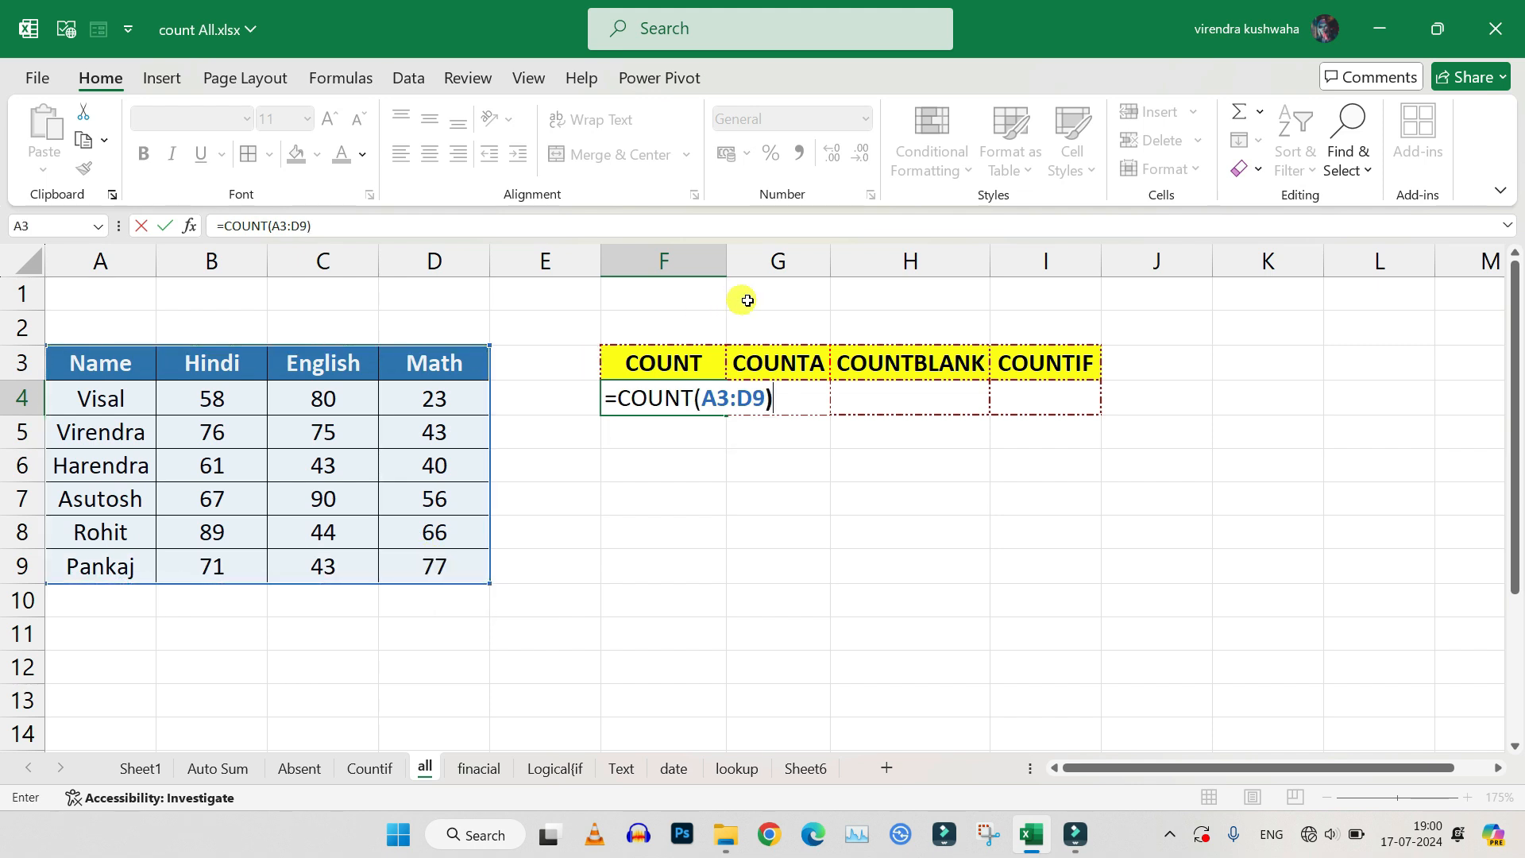
pyautogui.press('Return')
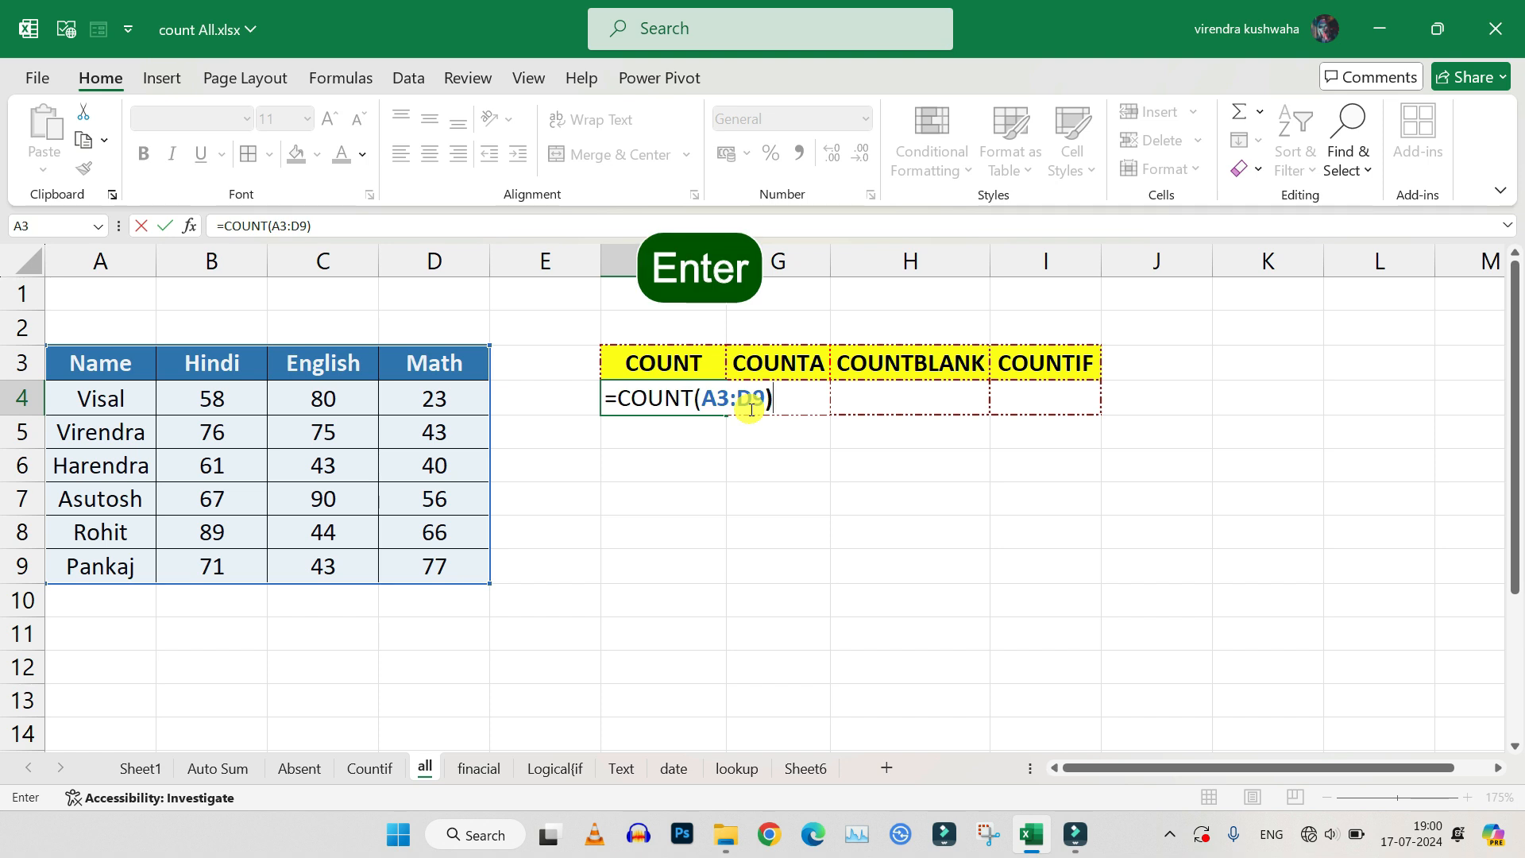
pyautogui.click(673, 399)
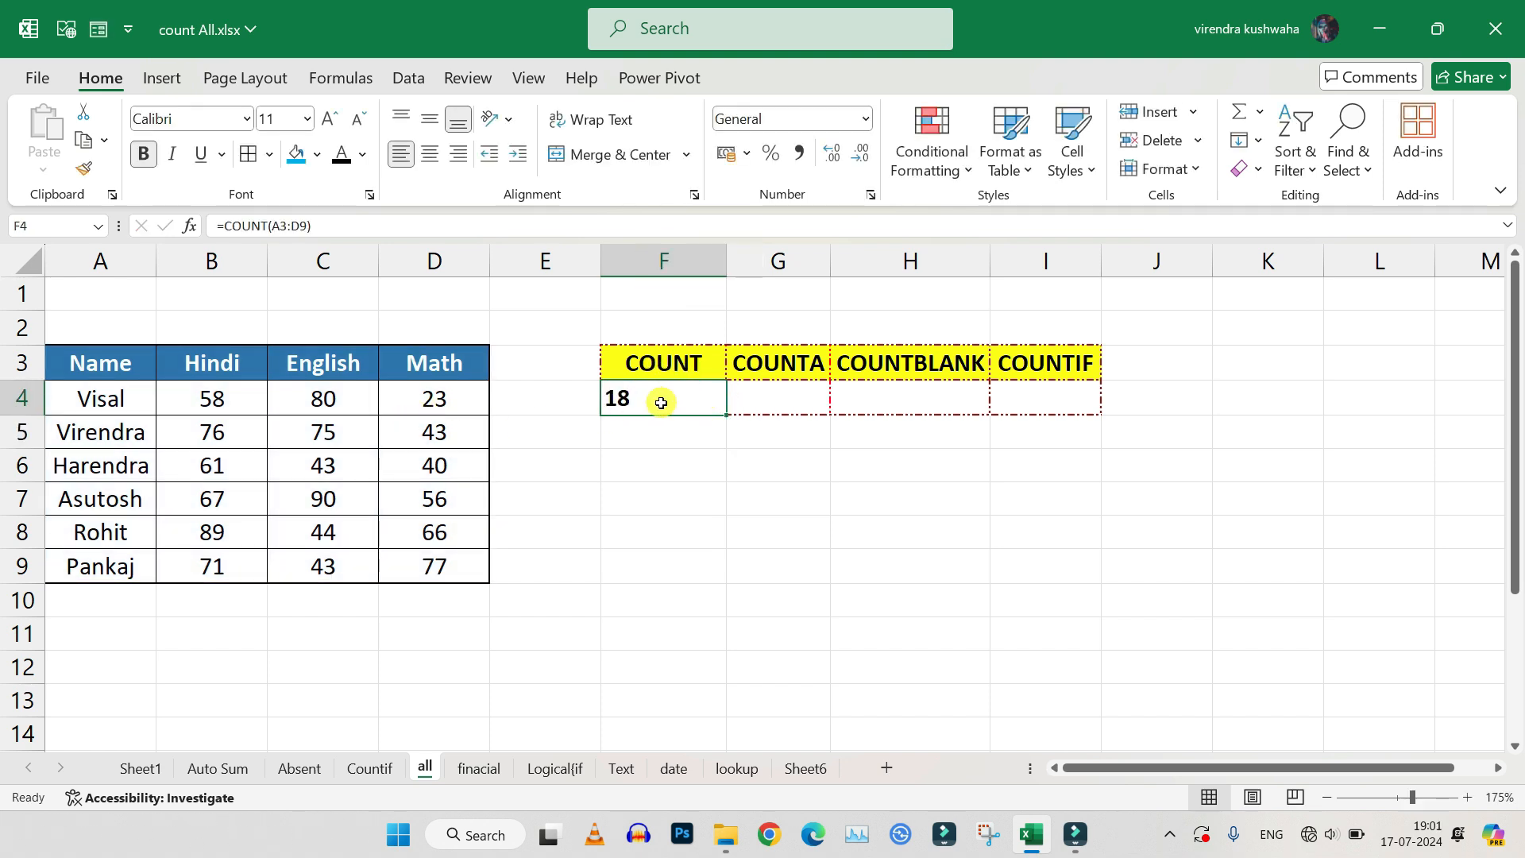
# Step: Examine the individual Hindi marks in the table against the COUNT result in F4
pyautogui.click(217, 401)
pyautogui.click(214, 432)
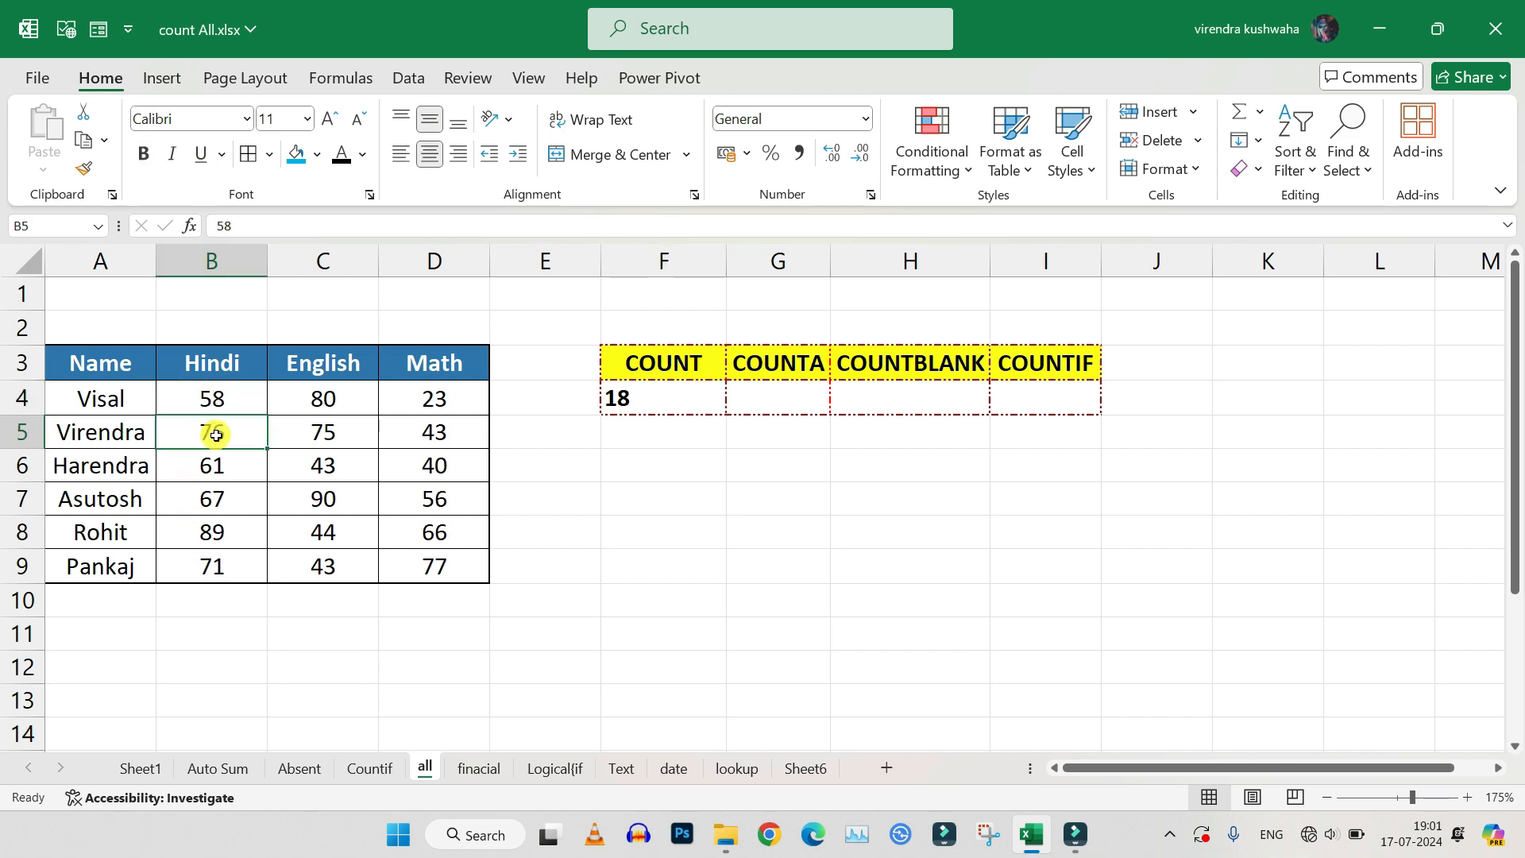
pyautogui.click(210, 472)
pyautogui.click(208, 505)
pyautogui.click(212, 533)
pyautogui.click(217, 574)
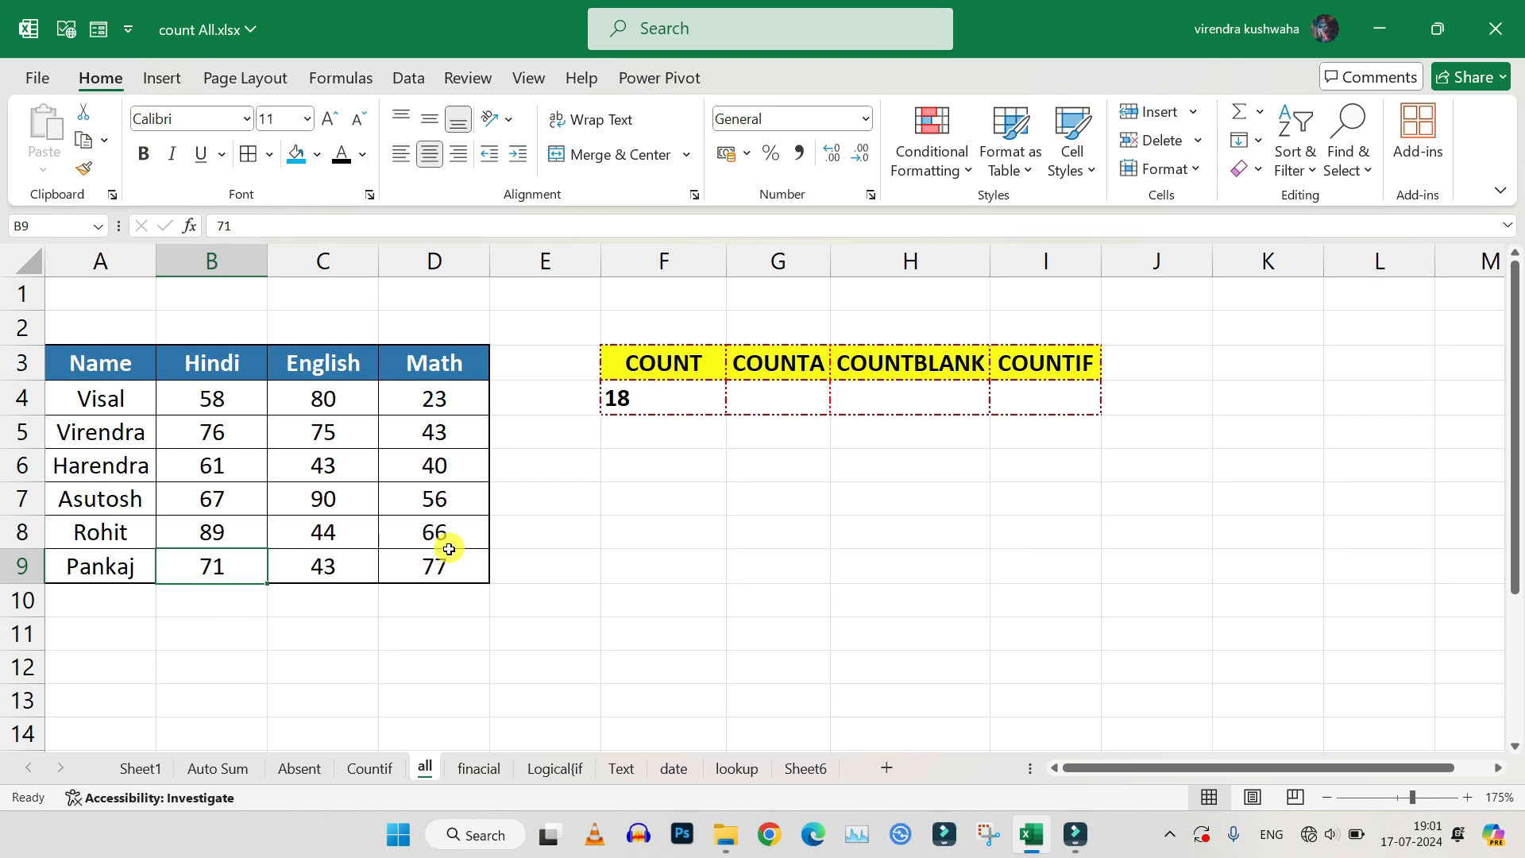
pyautogui.click(674, 386)
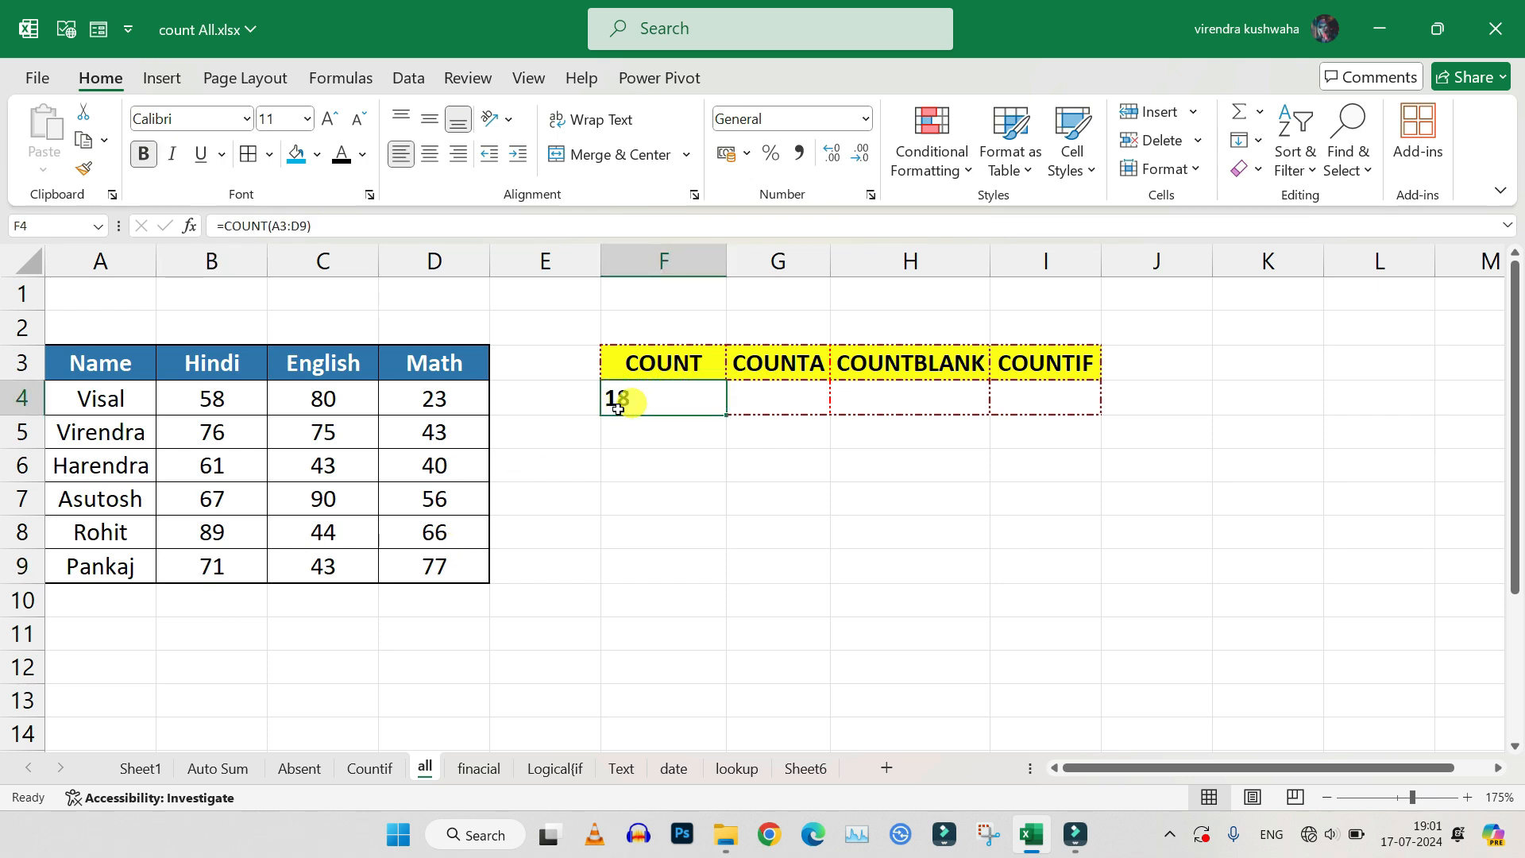
pyautogui.click(369, 468)
pyautogui.click(672, 402)
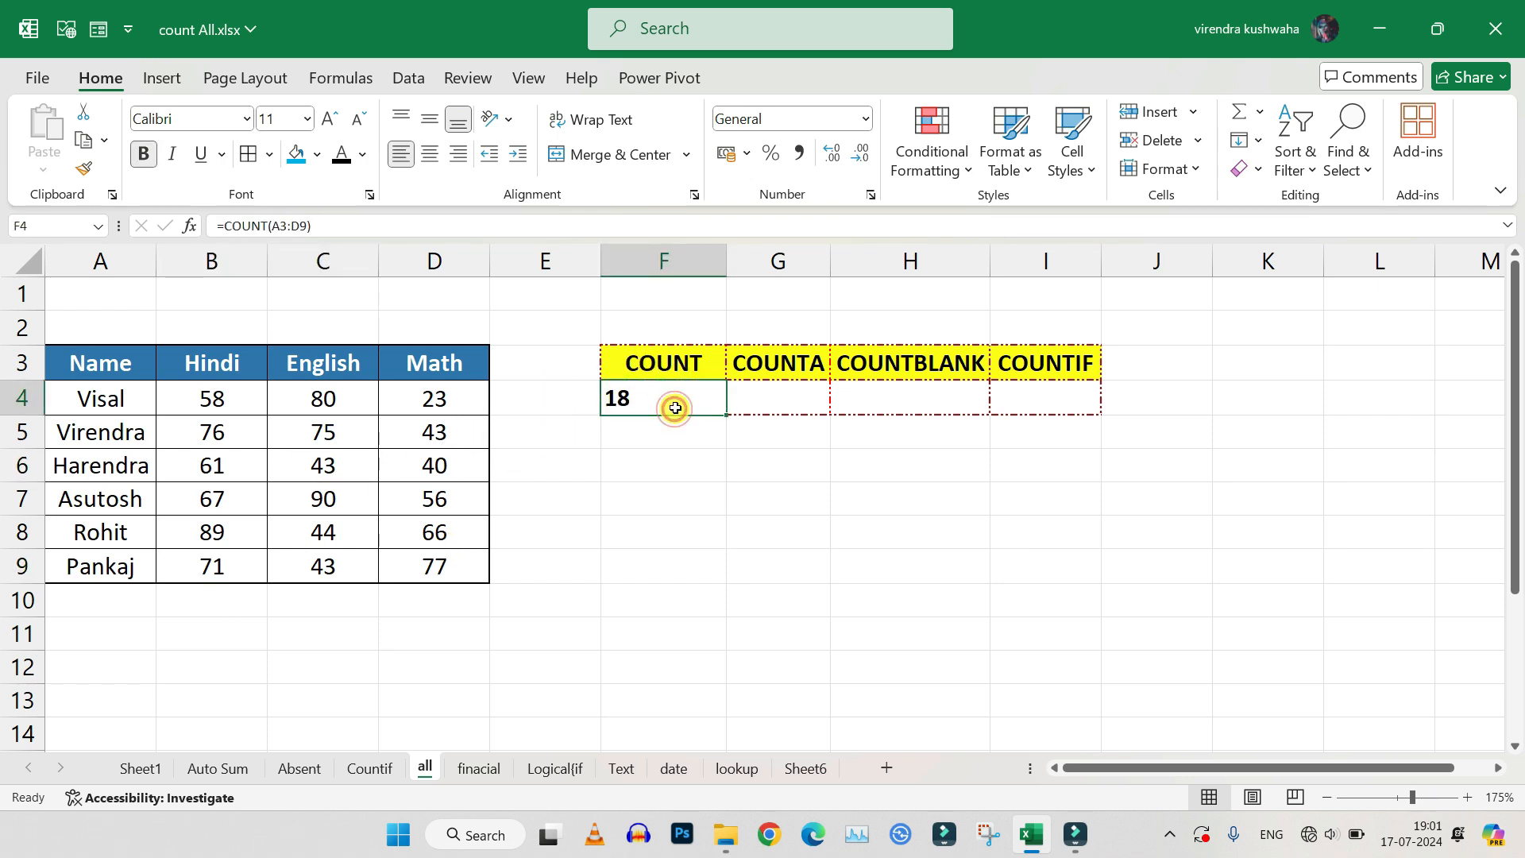
pyautogui.click(774, 394)
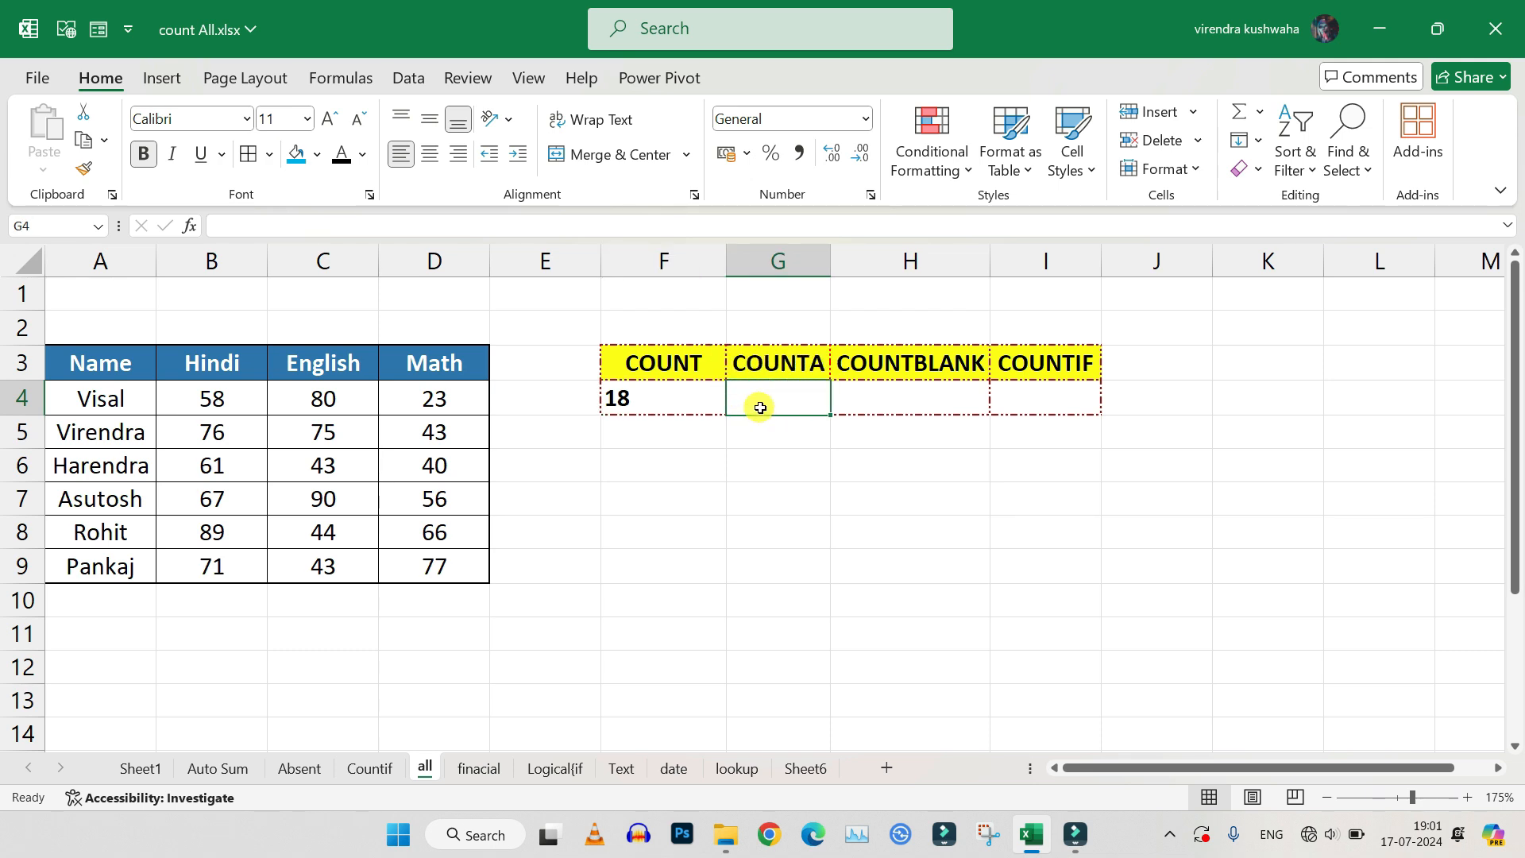
pyautogui.moveTo(212, 401); pyautogui.dragTo(414, 542)
pyautogui.moveTo(82, 362); pyautogui.dragTo(405, 561)
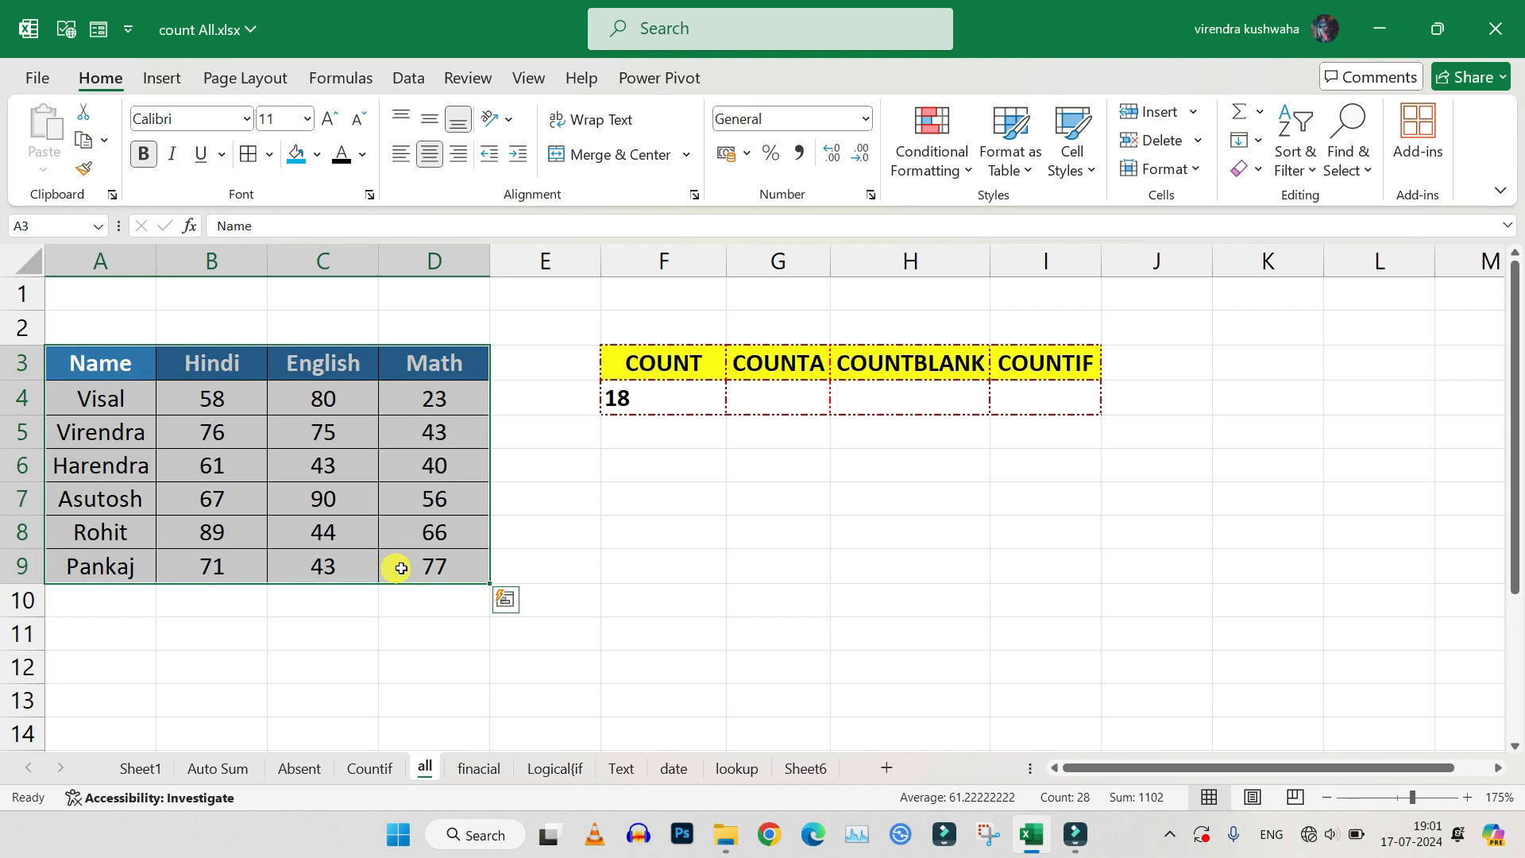
pyautogui.click(752, 389)
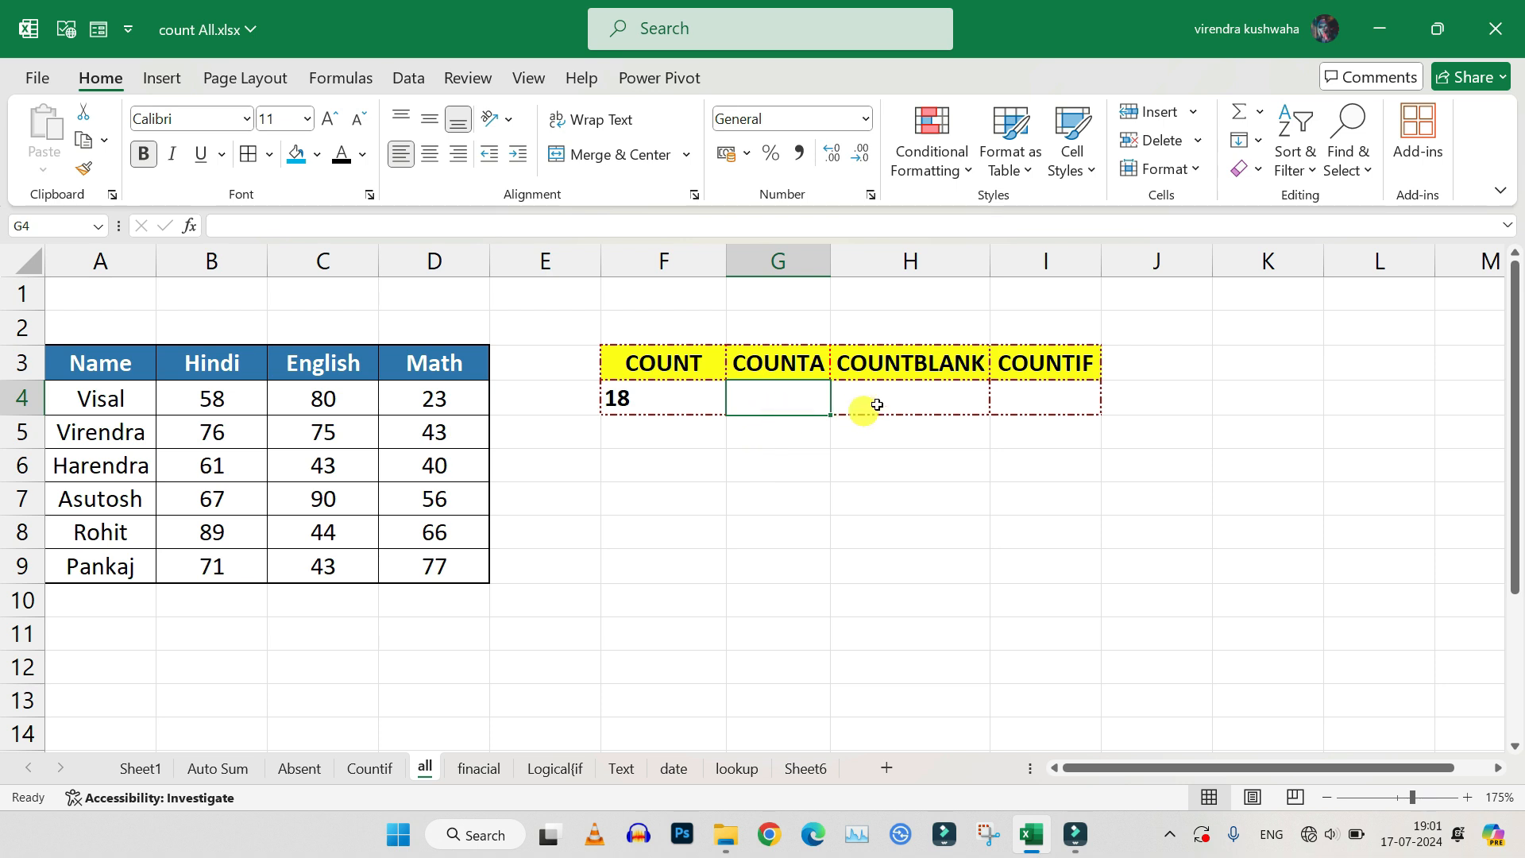
pyautogui.click(877, 405)
# Step: Enter the formula =COUNTA(A3:D9) in G4, under the COUNTA heading, to count all non-empty cells of the marks table
pyautogui.click(767, 405)
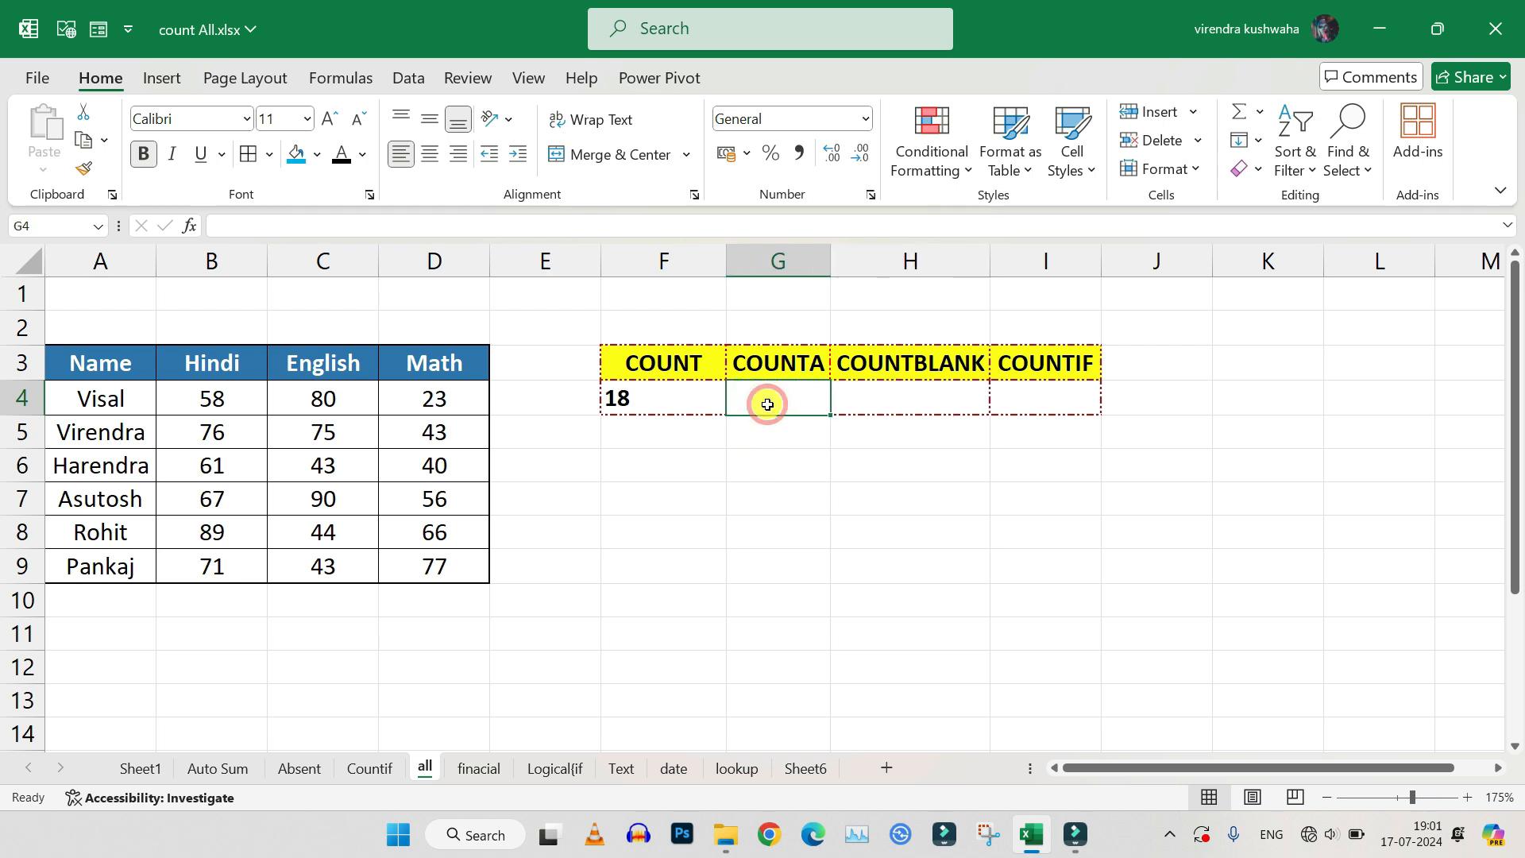
pyautogui.write('=')
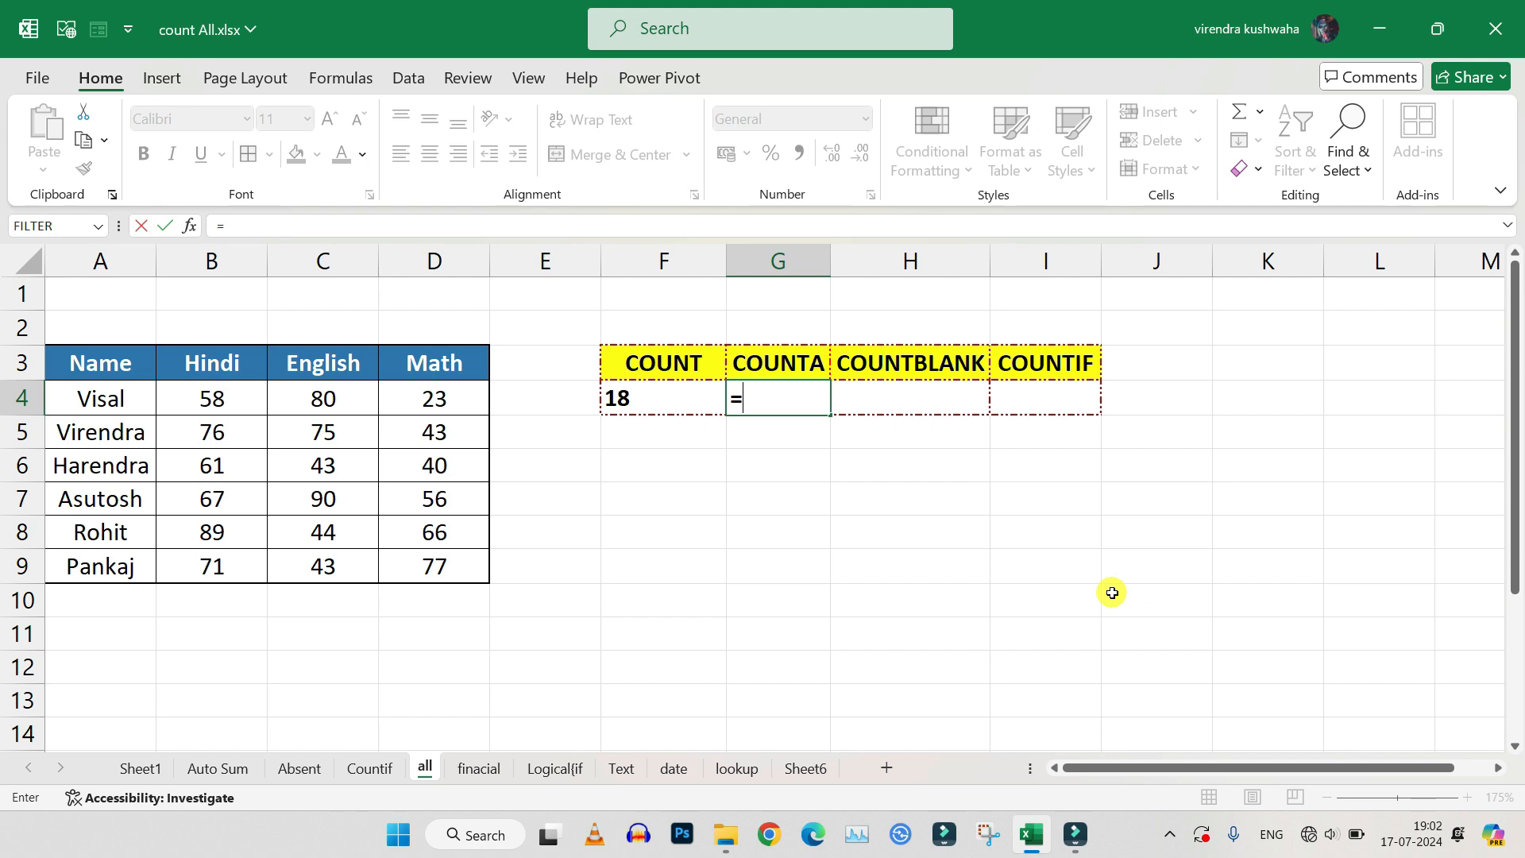
pyautogui.write('counta')
pyautogui.press('Tab')
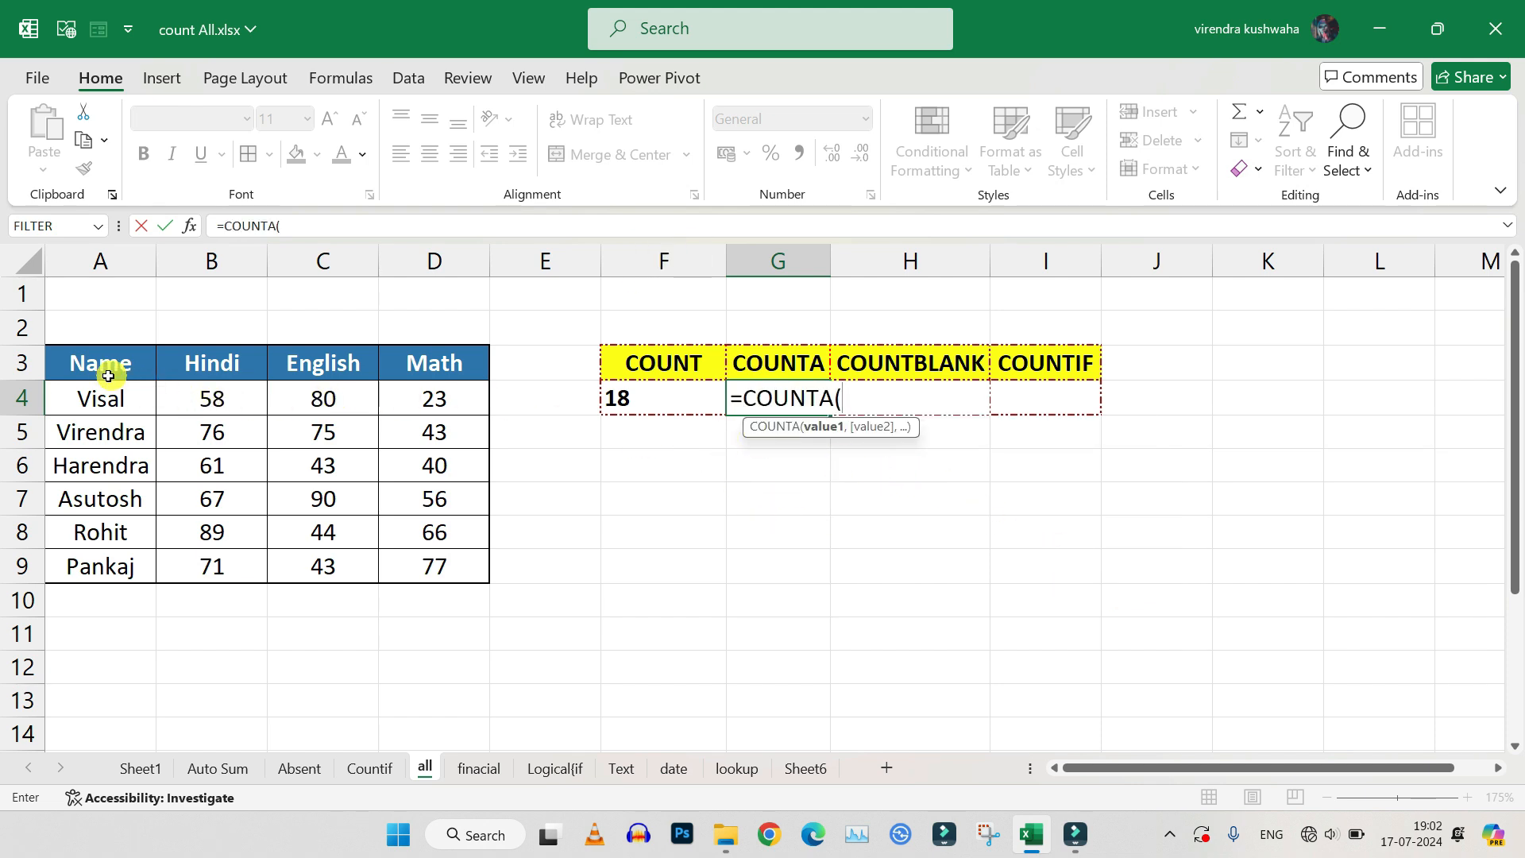
pyautogui.moveTo(105, 370); pyautogui.dragTo(411, 565)
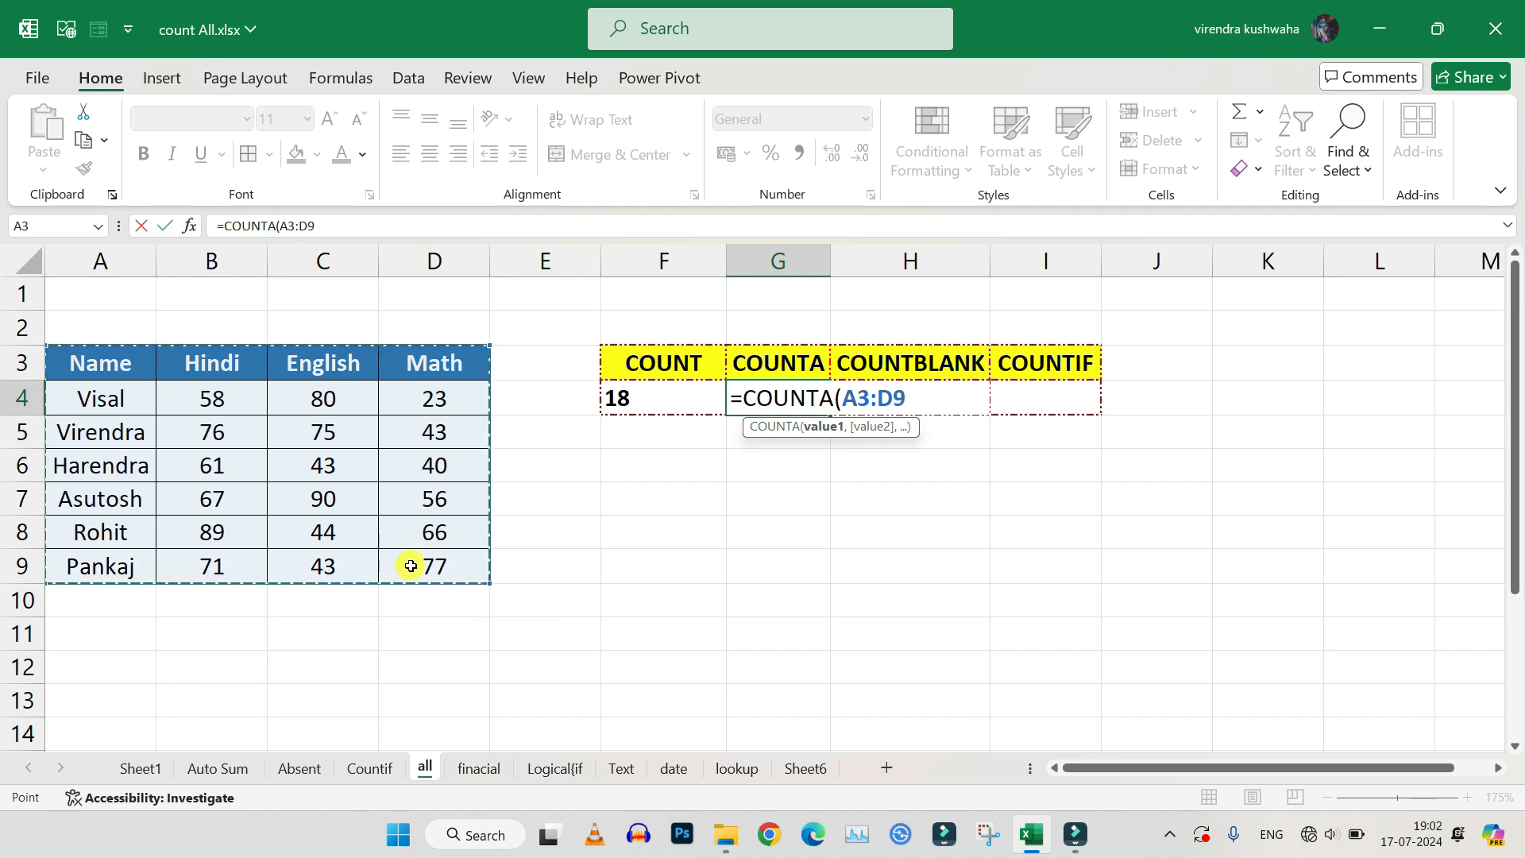
pyautogui.write(')')
pyautogui.press('Return')
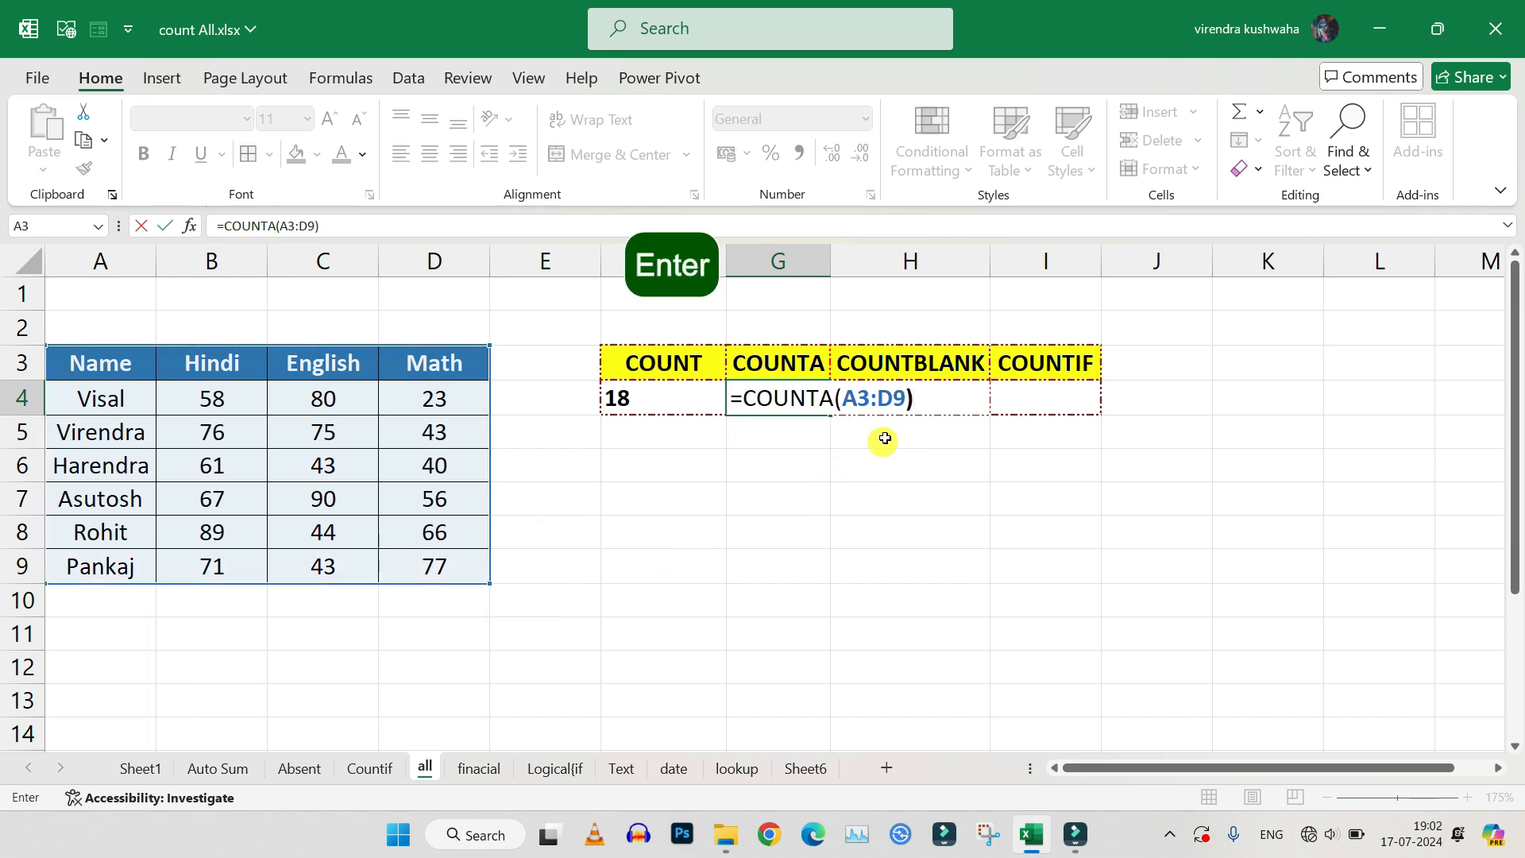
pyautogui.click(782, 400)
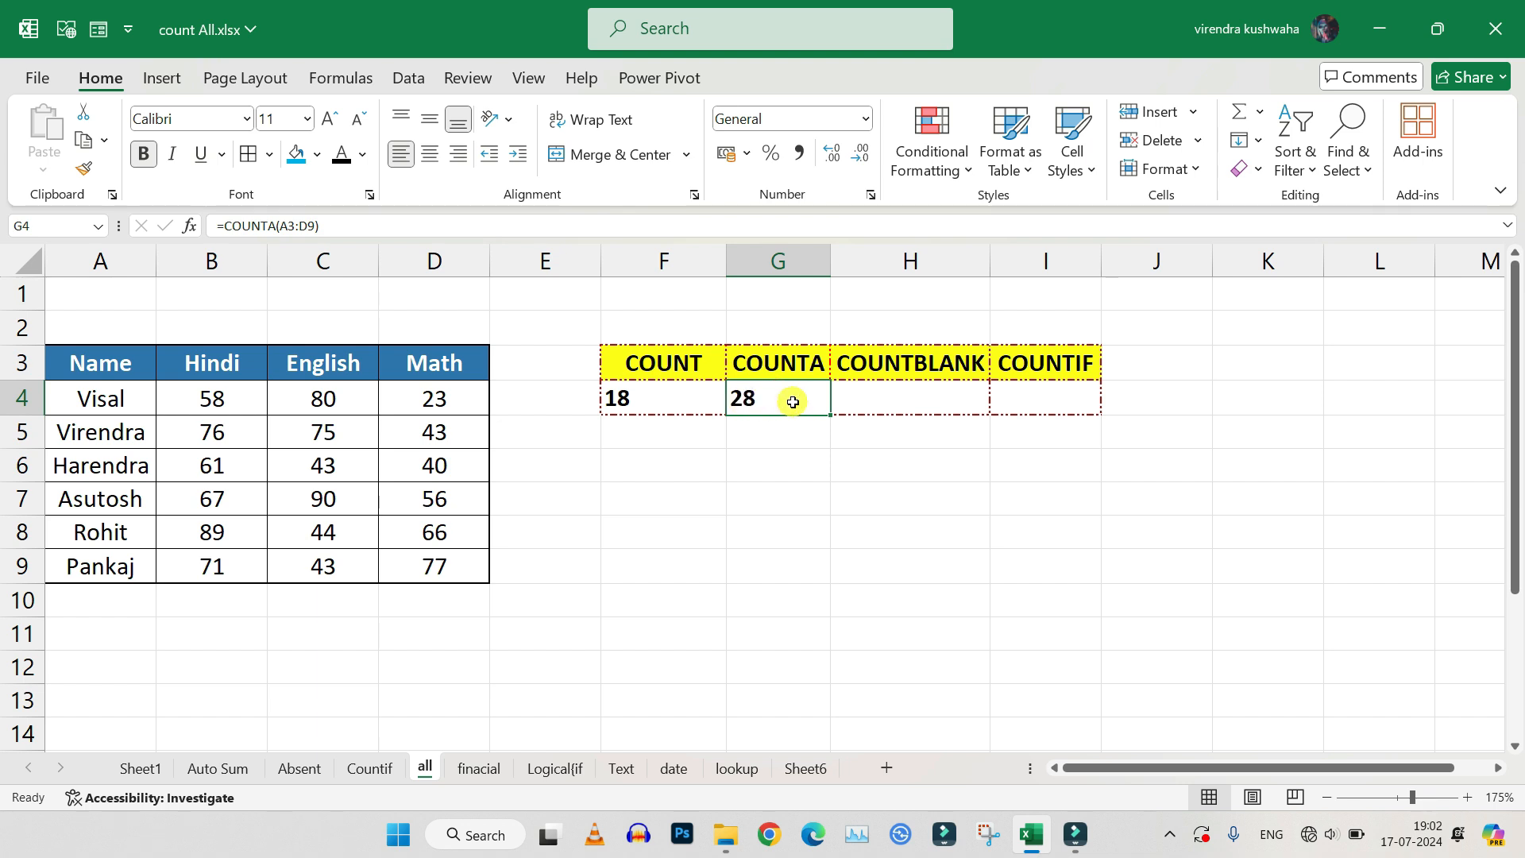
# Step: Compare the table's numeric marks, name column and header row with the COUNT and COUNTA results in F4 and G4
pyautogui.moveTo(216, 398); pyautogui.dragTo(439, 561)
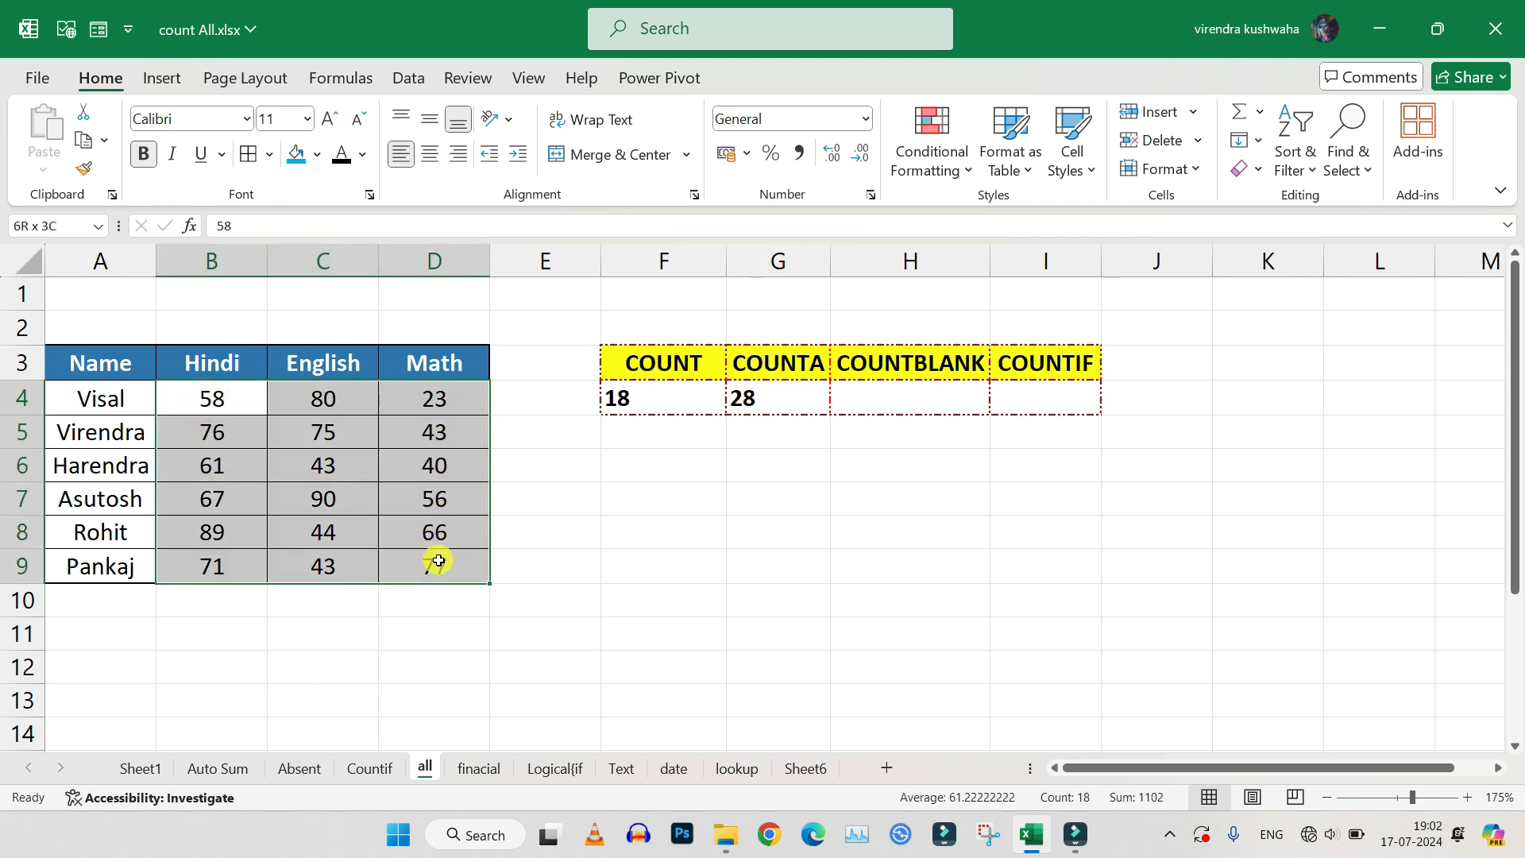
pyautogui.click(621, 396)
pyautogui.moveTo(67, 395); pyautogui.dragTo(80, 564)
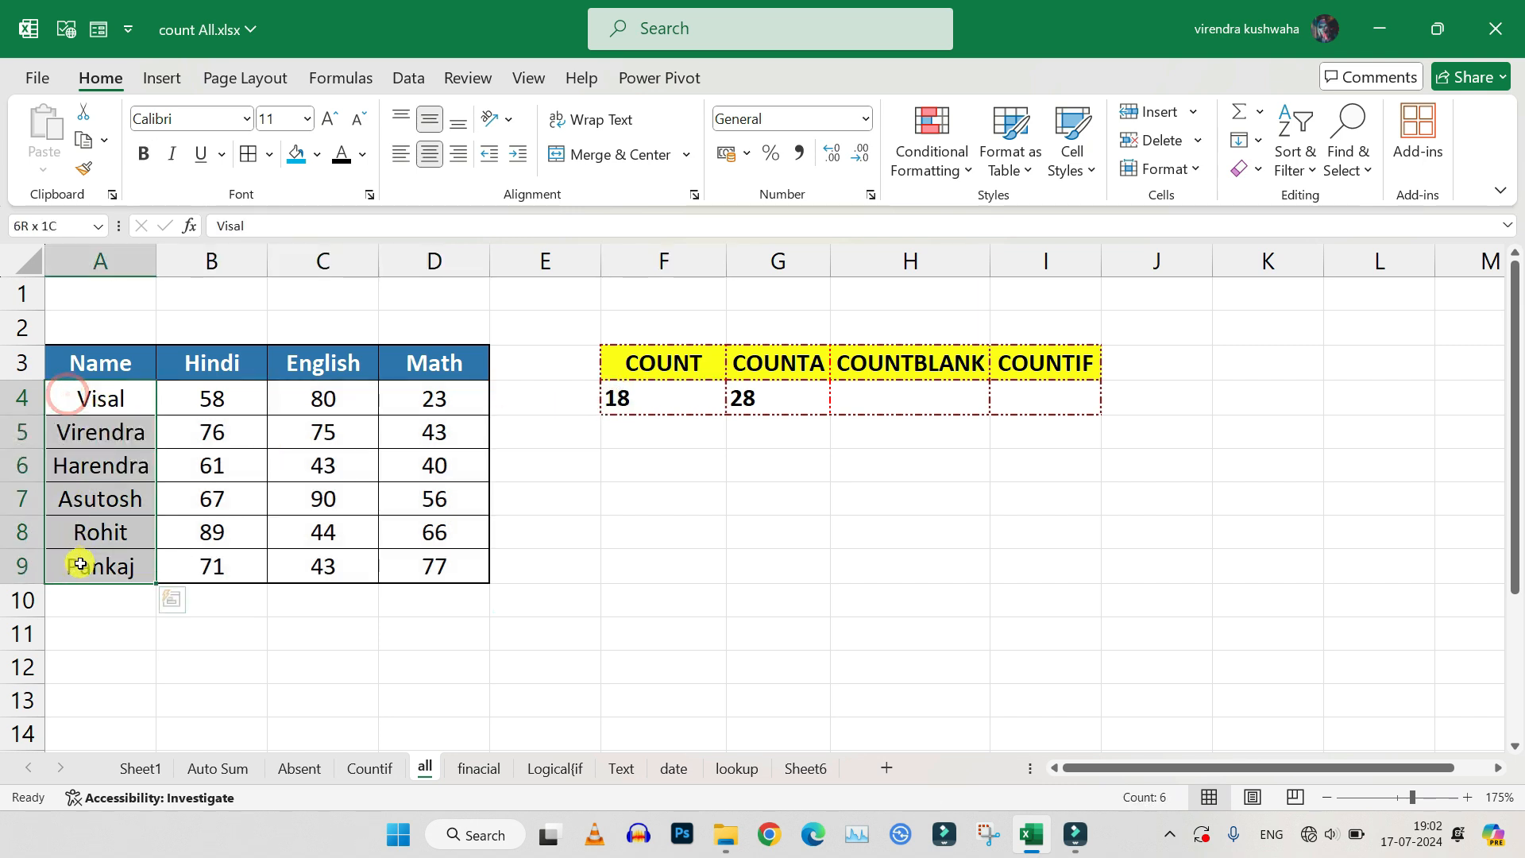
pyautogui.moveTo(90, 357); pyautogui.dragTo(434, 374)
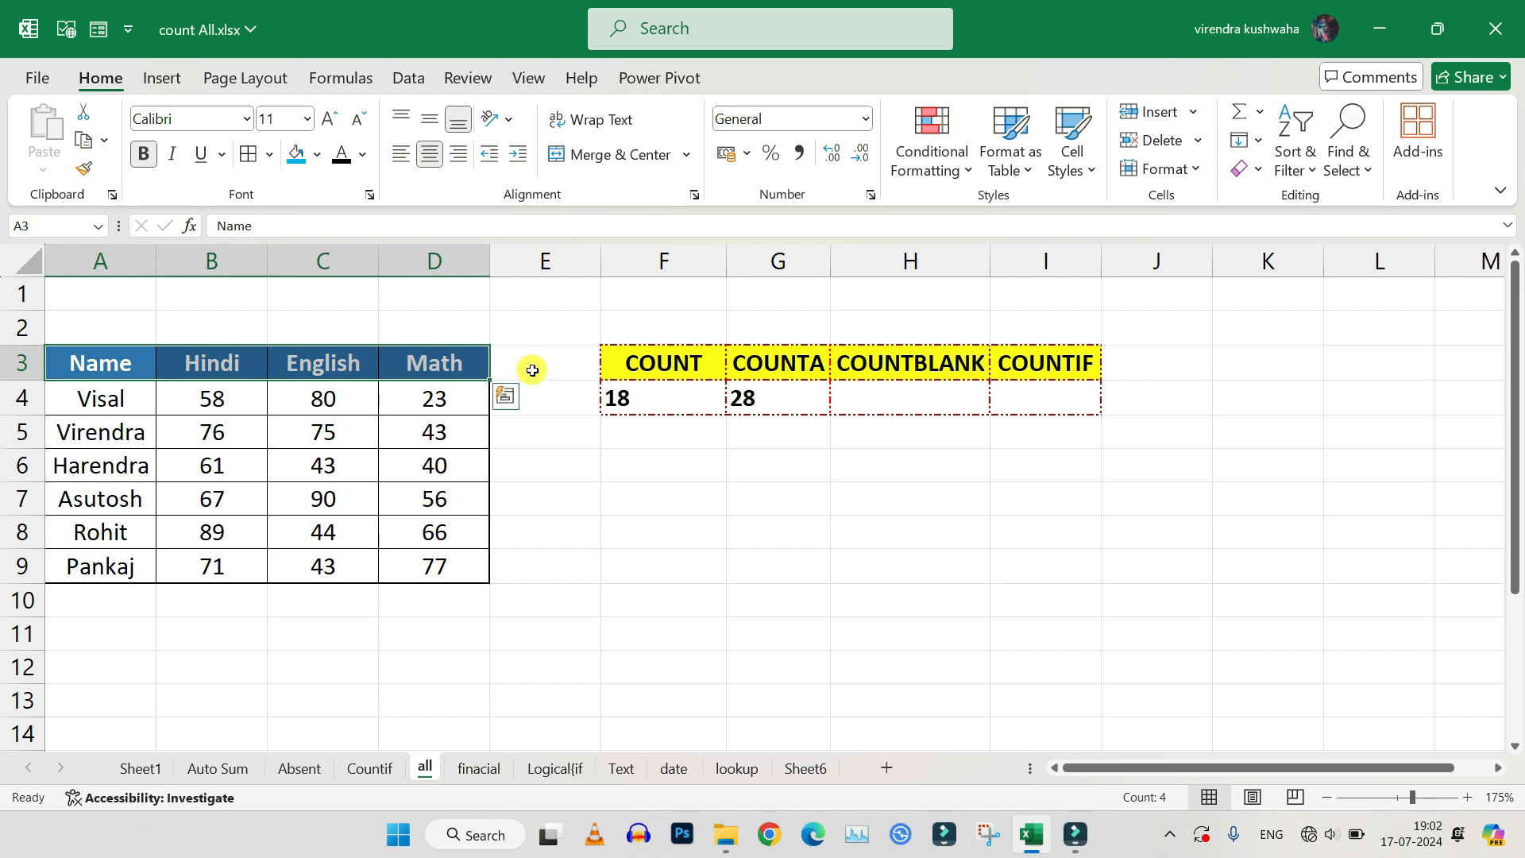
pyautogui.click(746, 399)
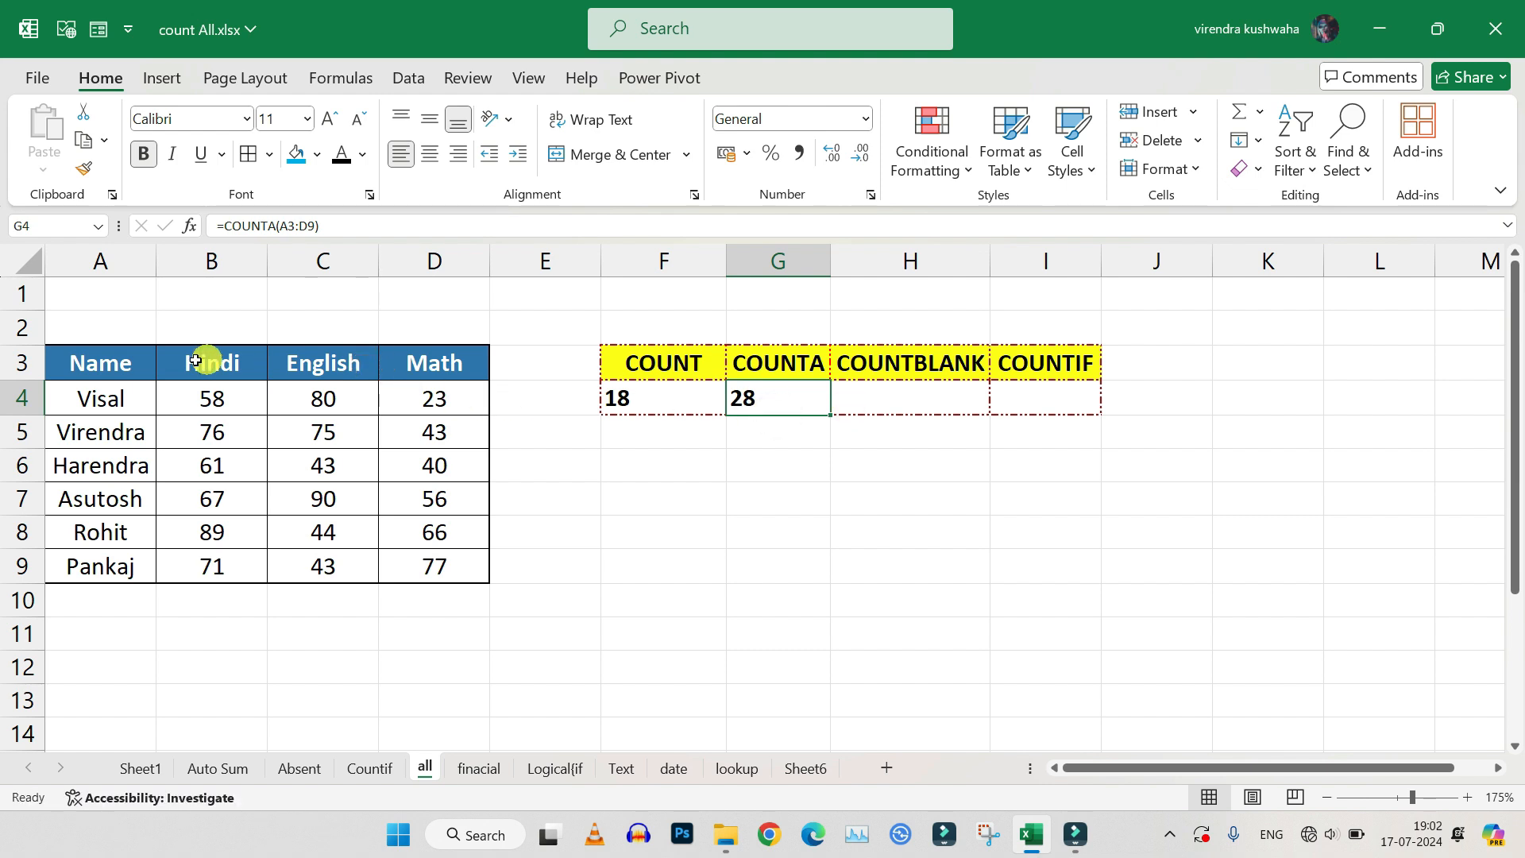
pyautogui.click(144, 361)
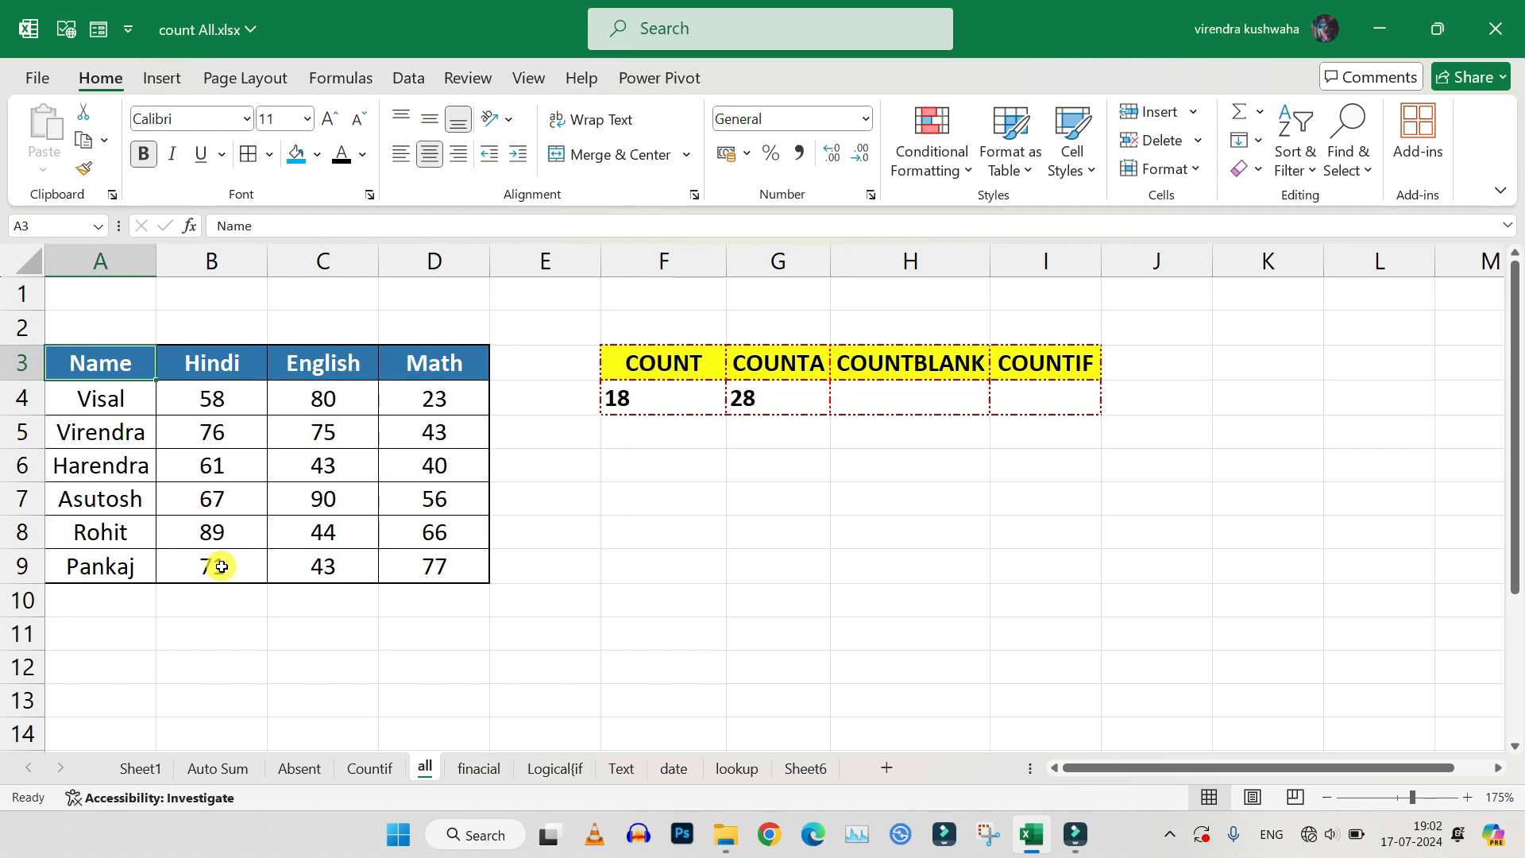
pyautogui.click(751, 396)
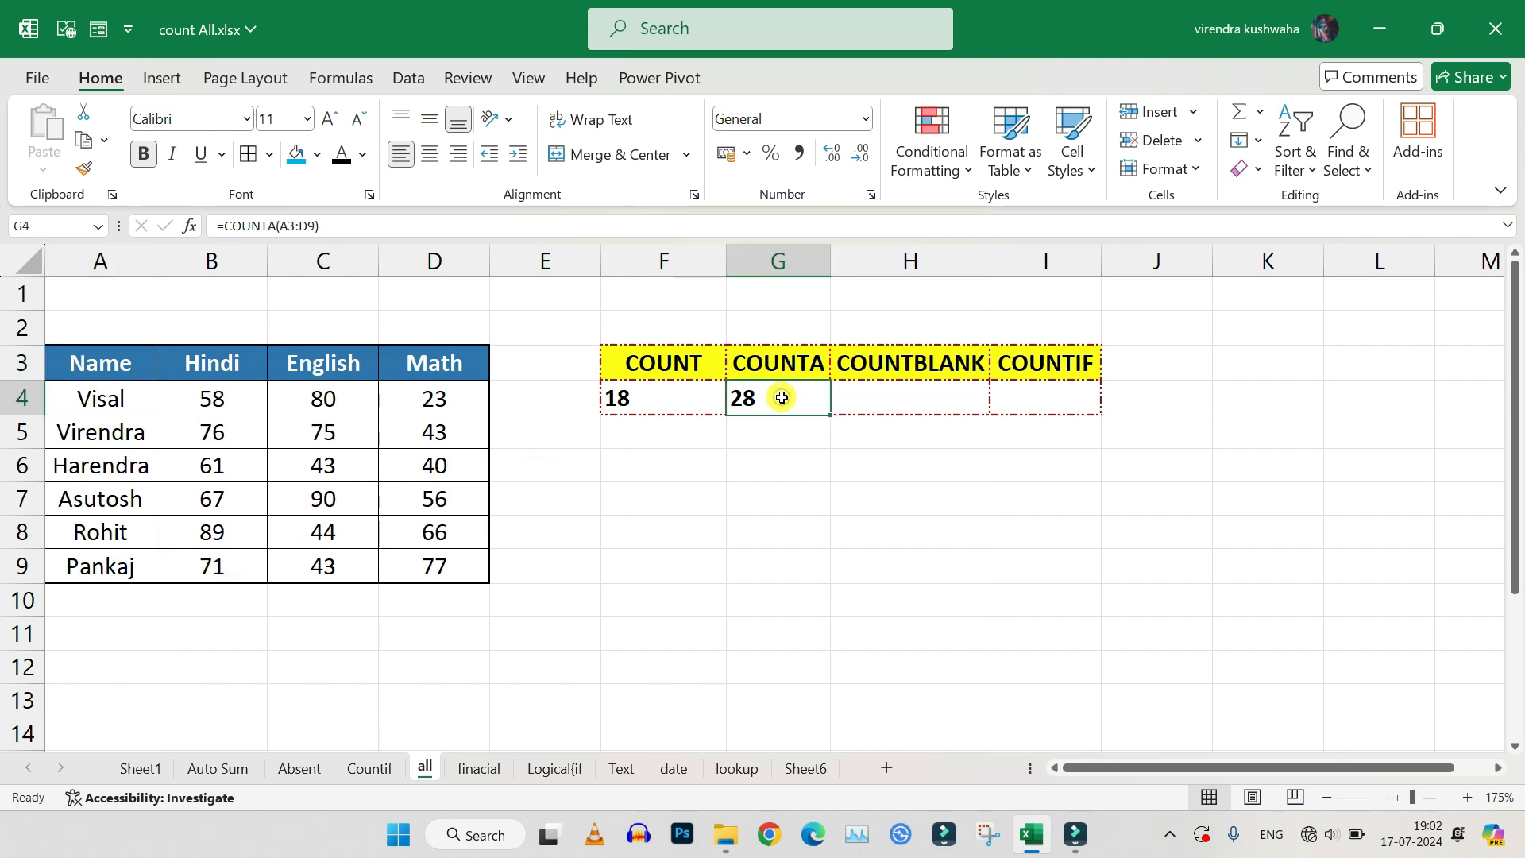
pyautogui.click(912, 394)
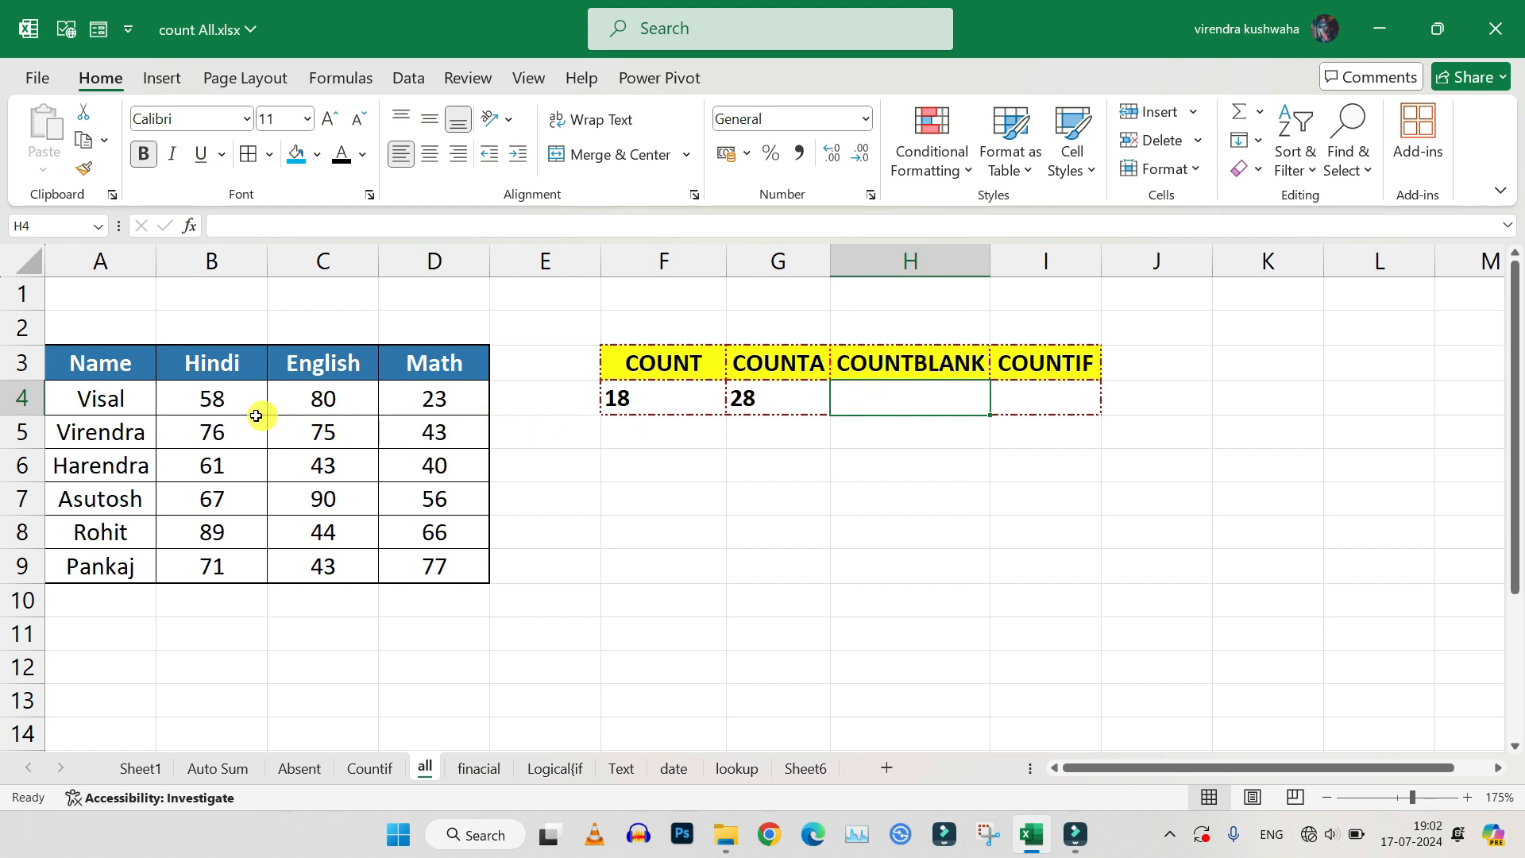
pyautogui.moveTo(102, 365); pyautogui.dragTo(414, 591)
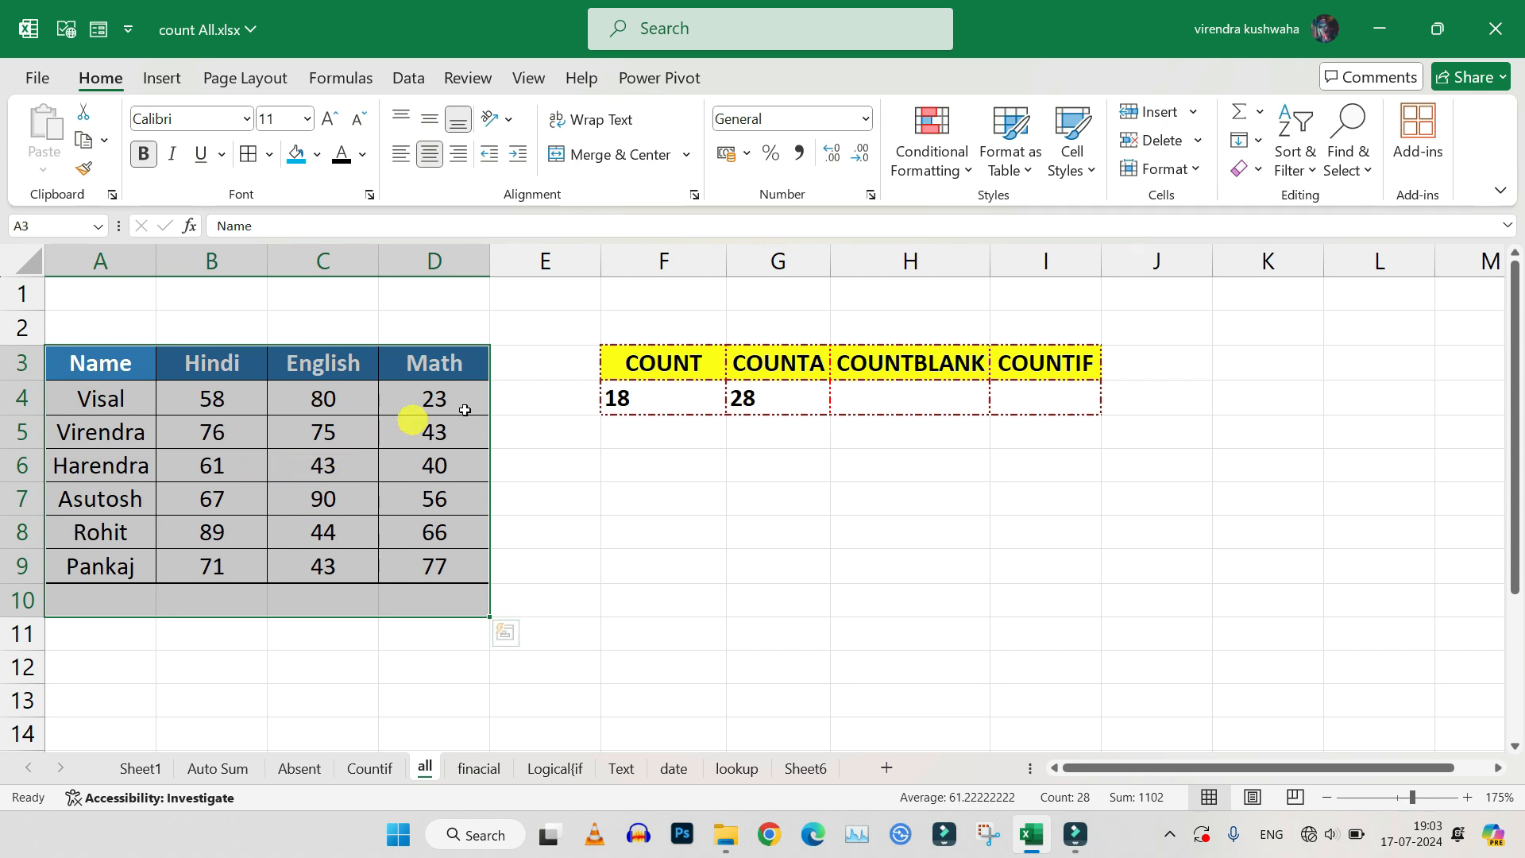
pyautogui.click(243, 480)
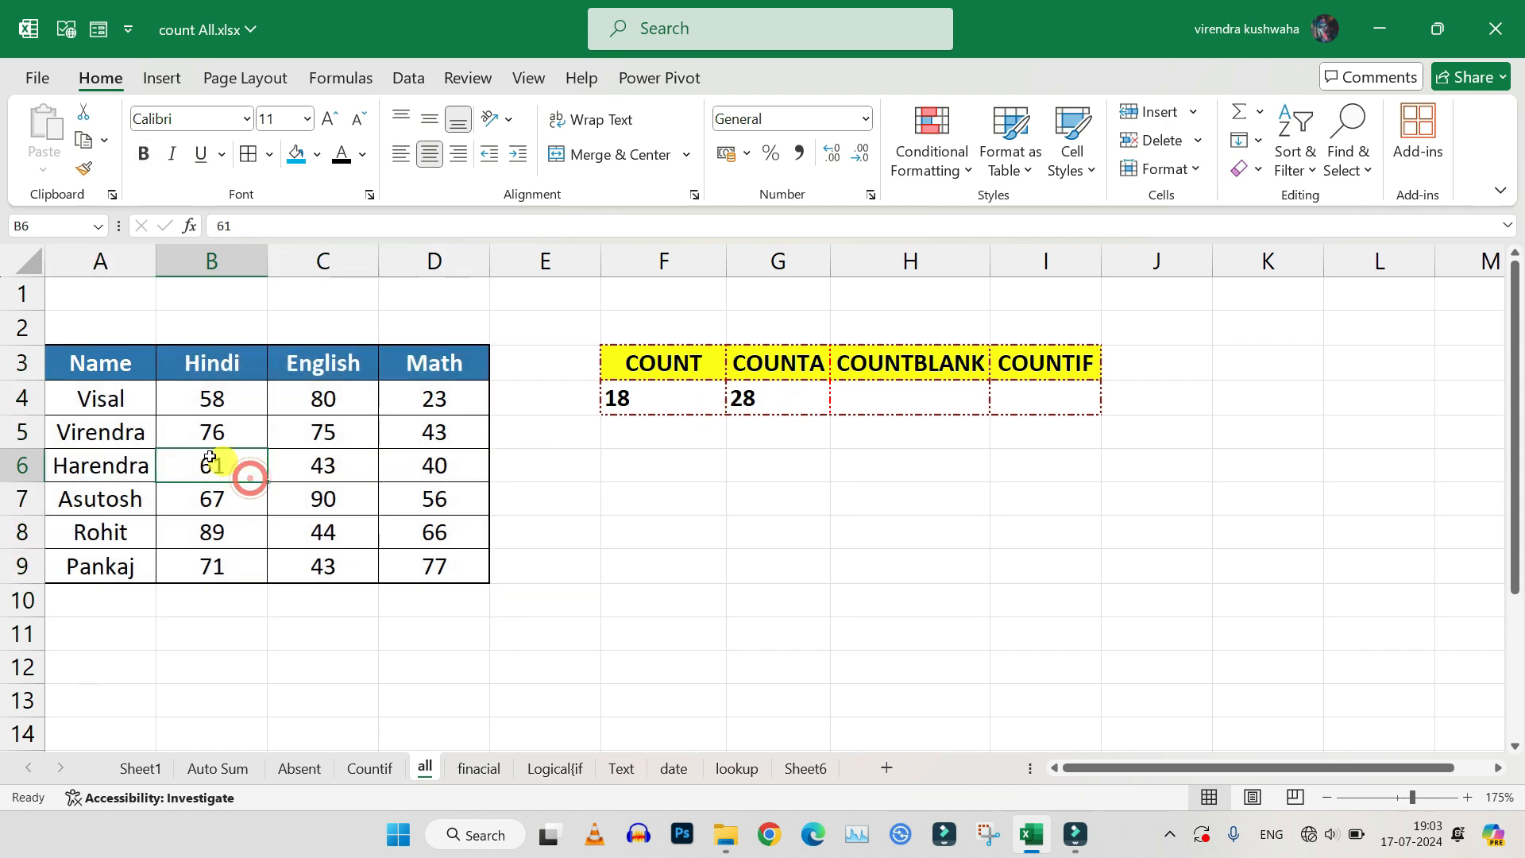
pyautogui.moveTo(75, 365); pyautogui.dragTo(426, 691)
pyautogui.scroll(1, 278, 596)
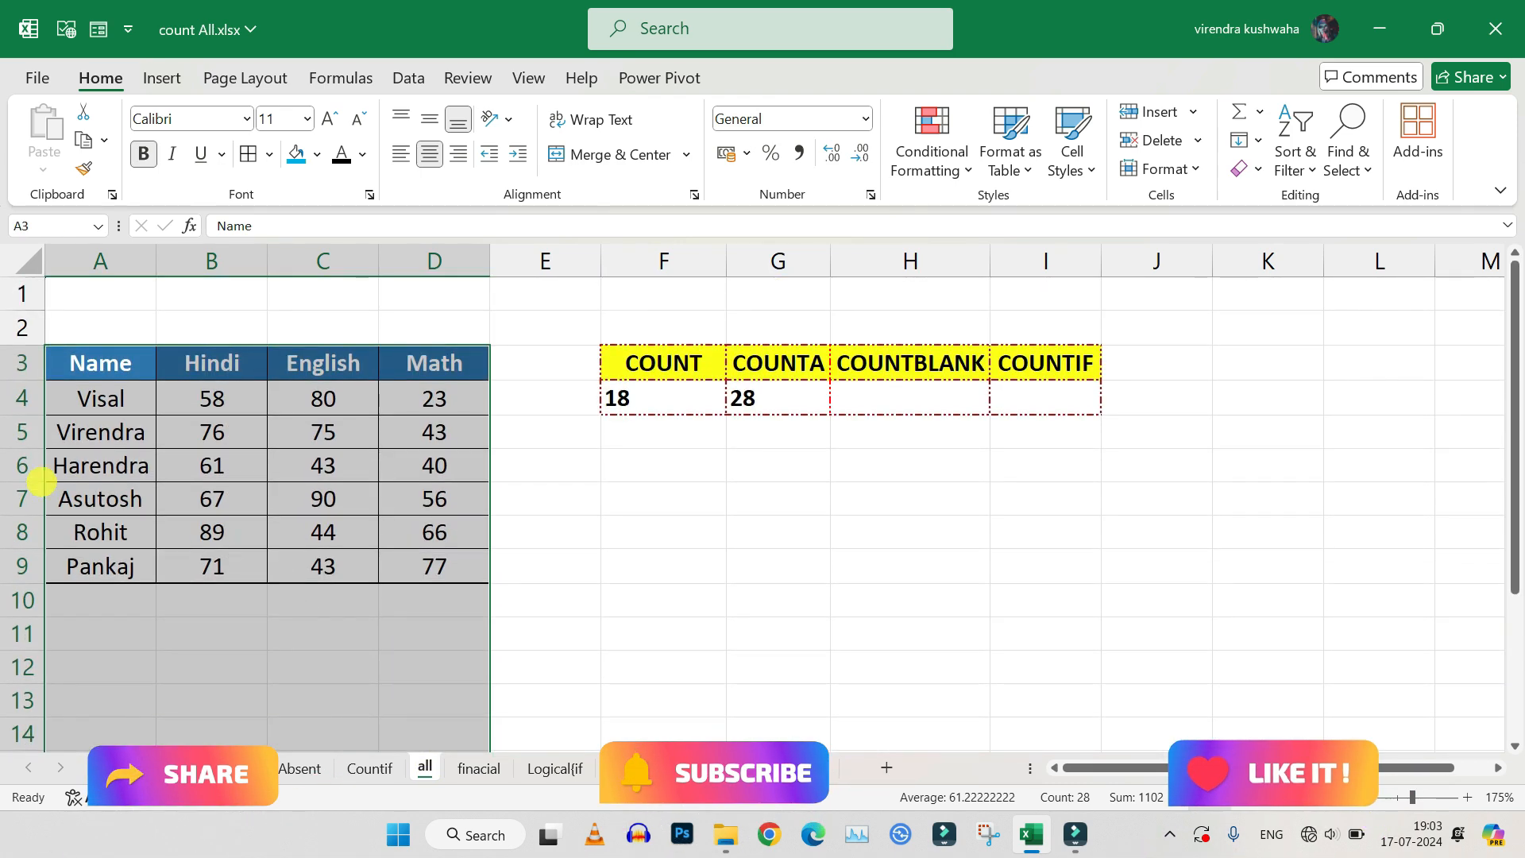
pyautogui.click(302, 467)
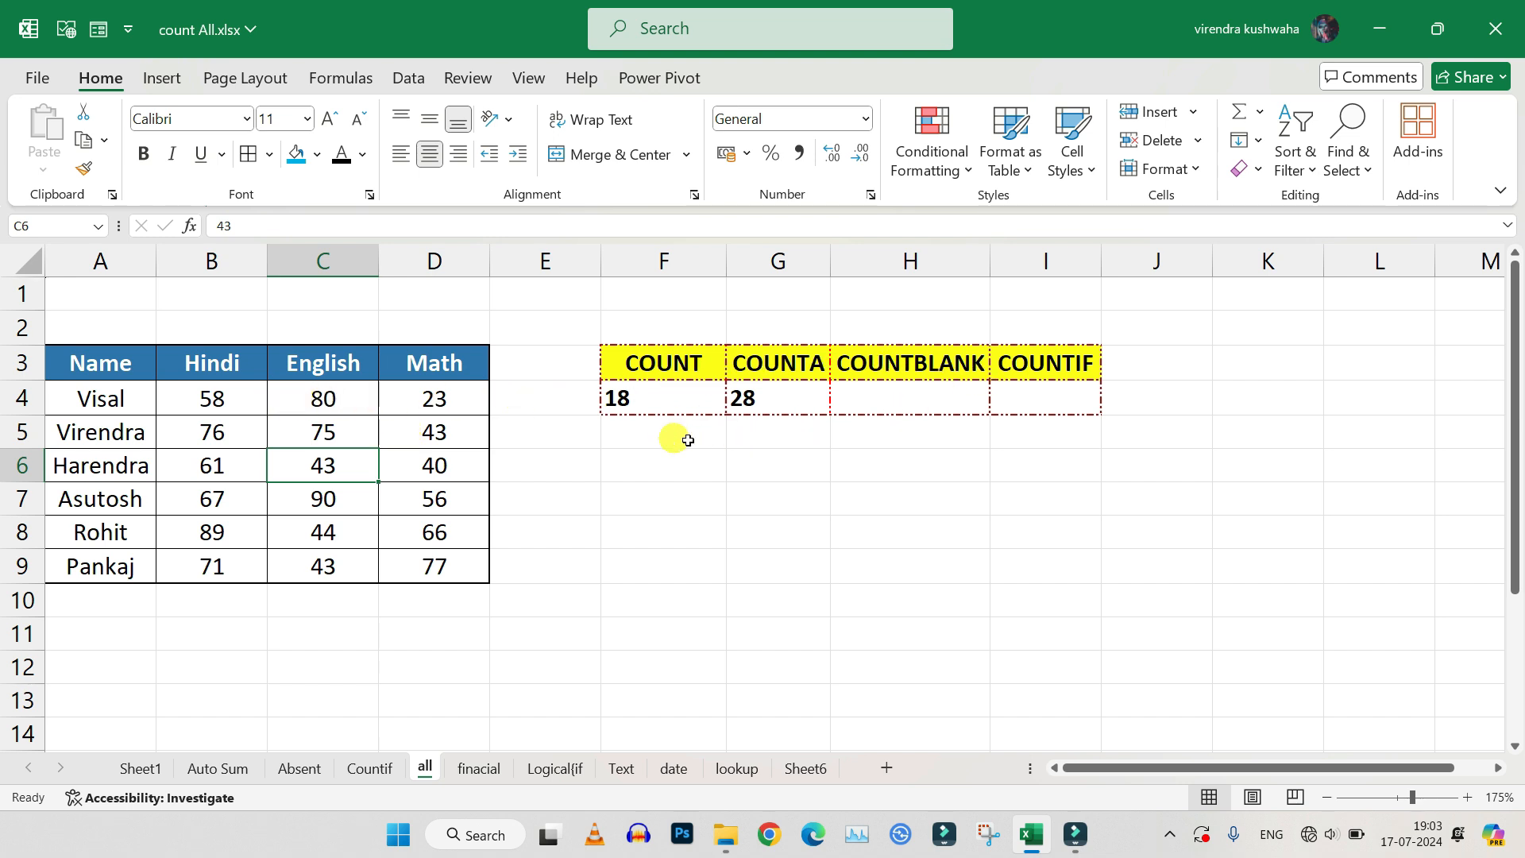
# Step: Enter the formula =COUNTBLANK(A3:D9) in H4, under the COUNTBLANK heading, to count the empty cells of the marks table
pyautogui.click(871, 405)
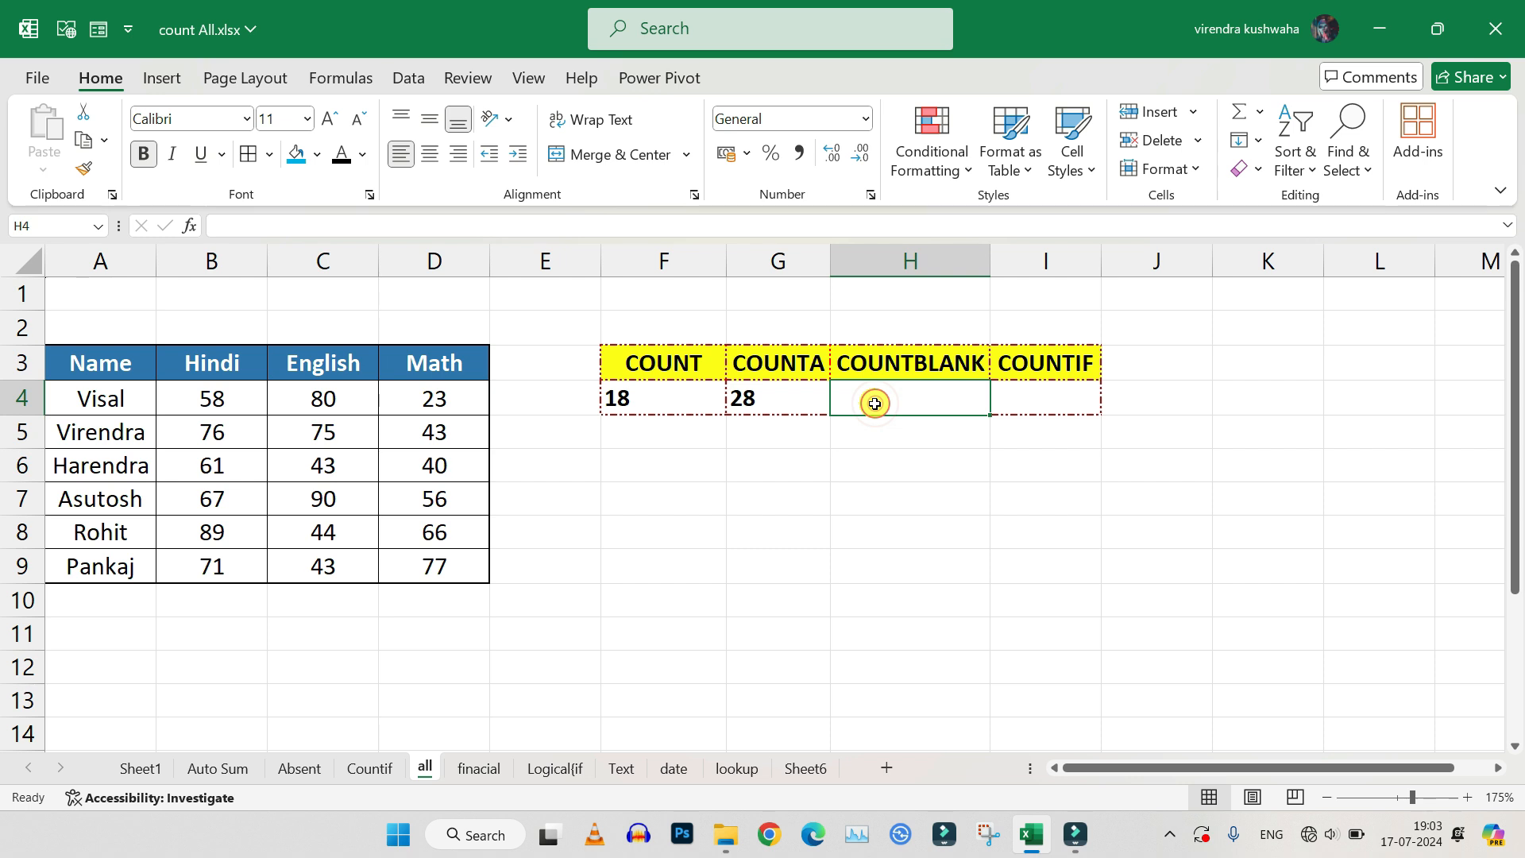
pyautogui.write('=')
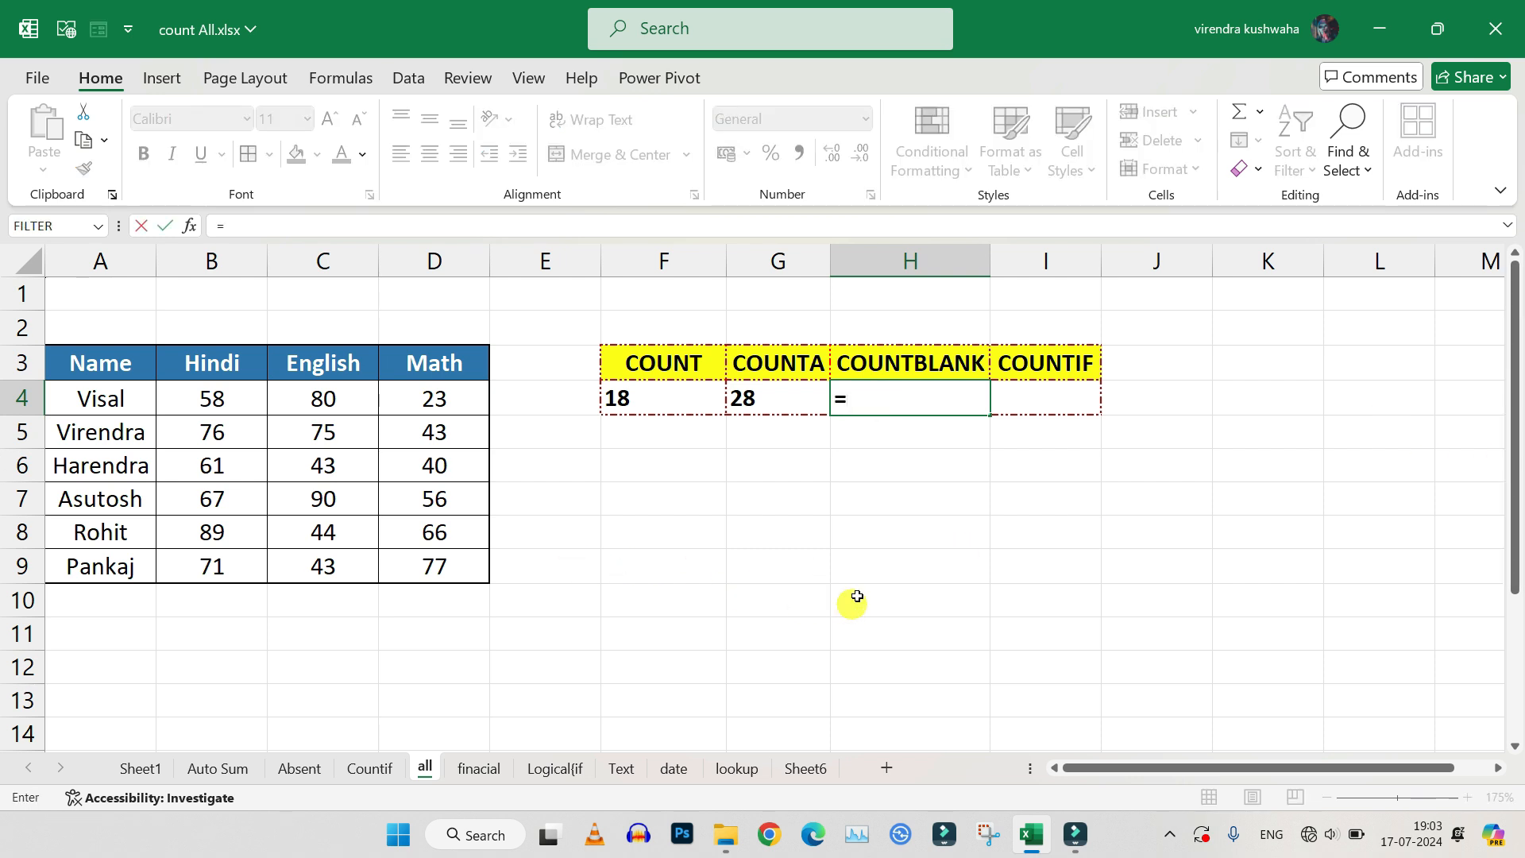
pyautogui.write('co')
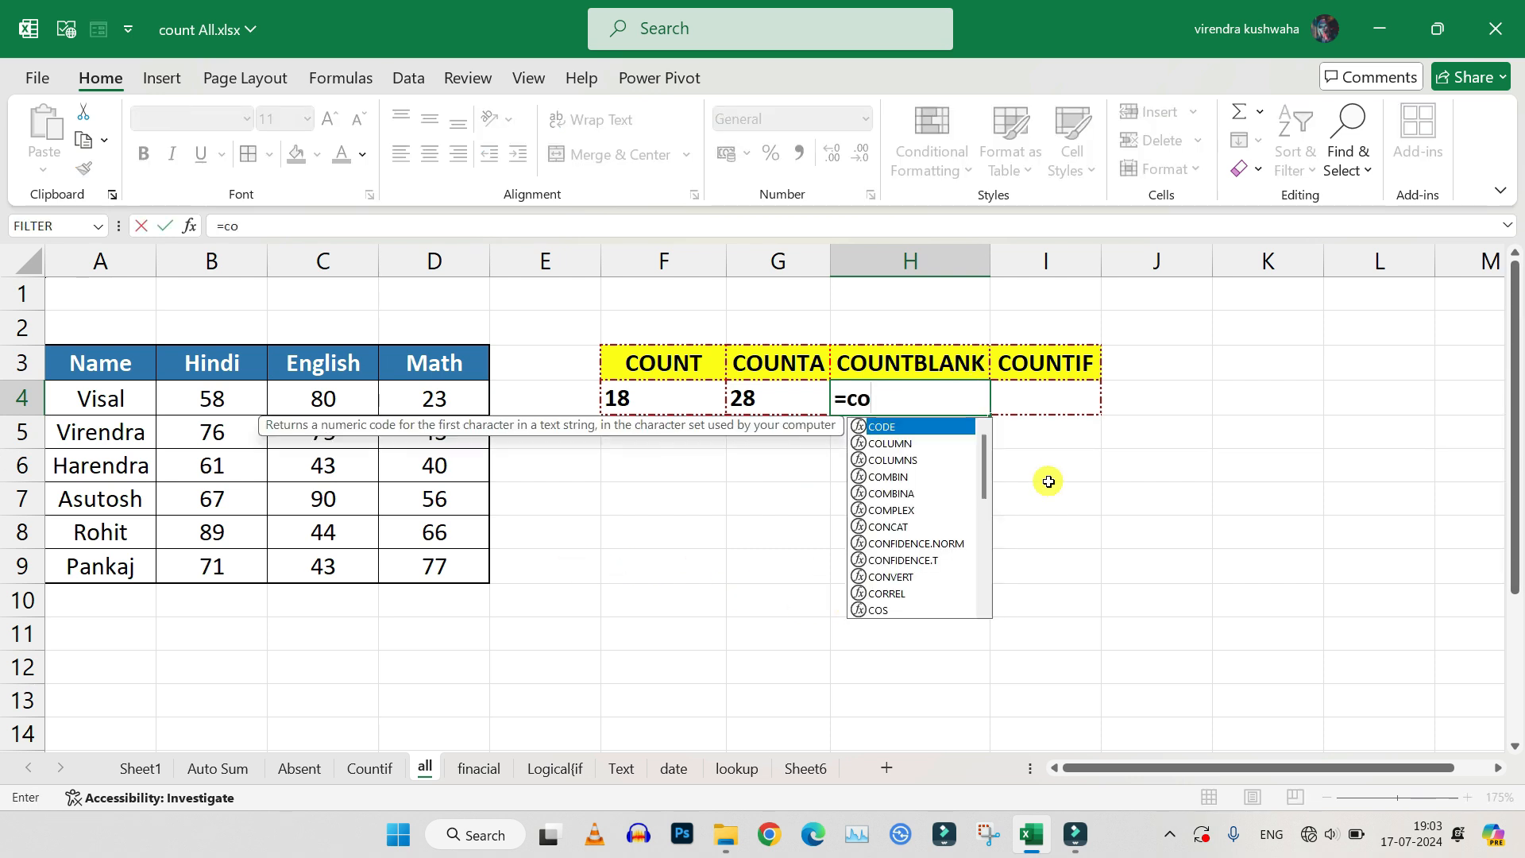
pyautogui.write('untb')
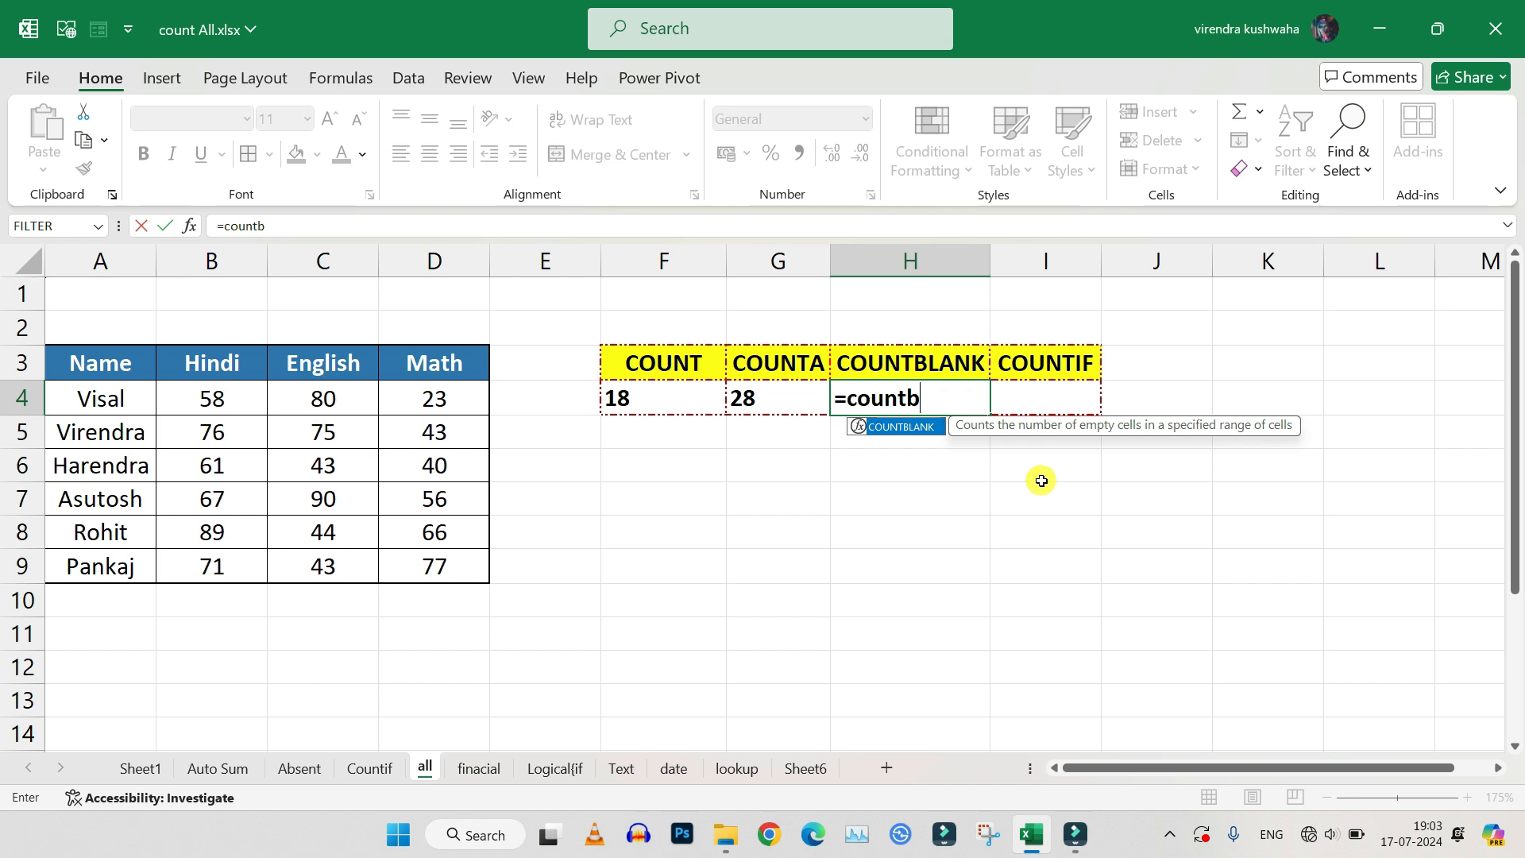
pyautogui.press('Tab')
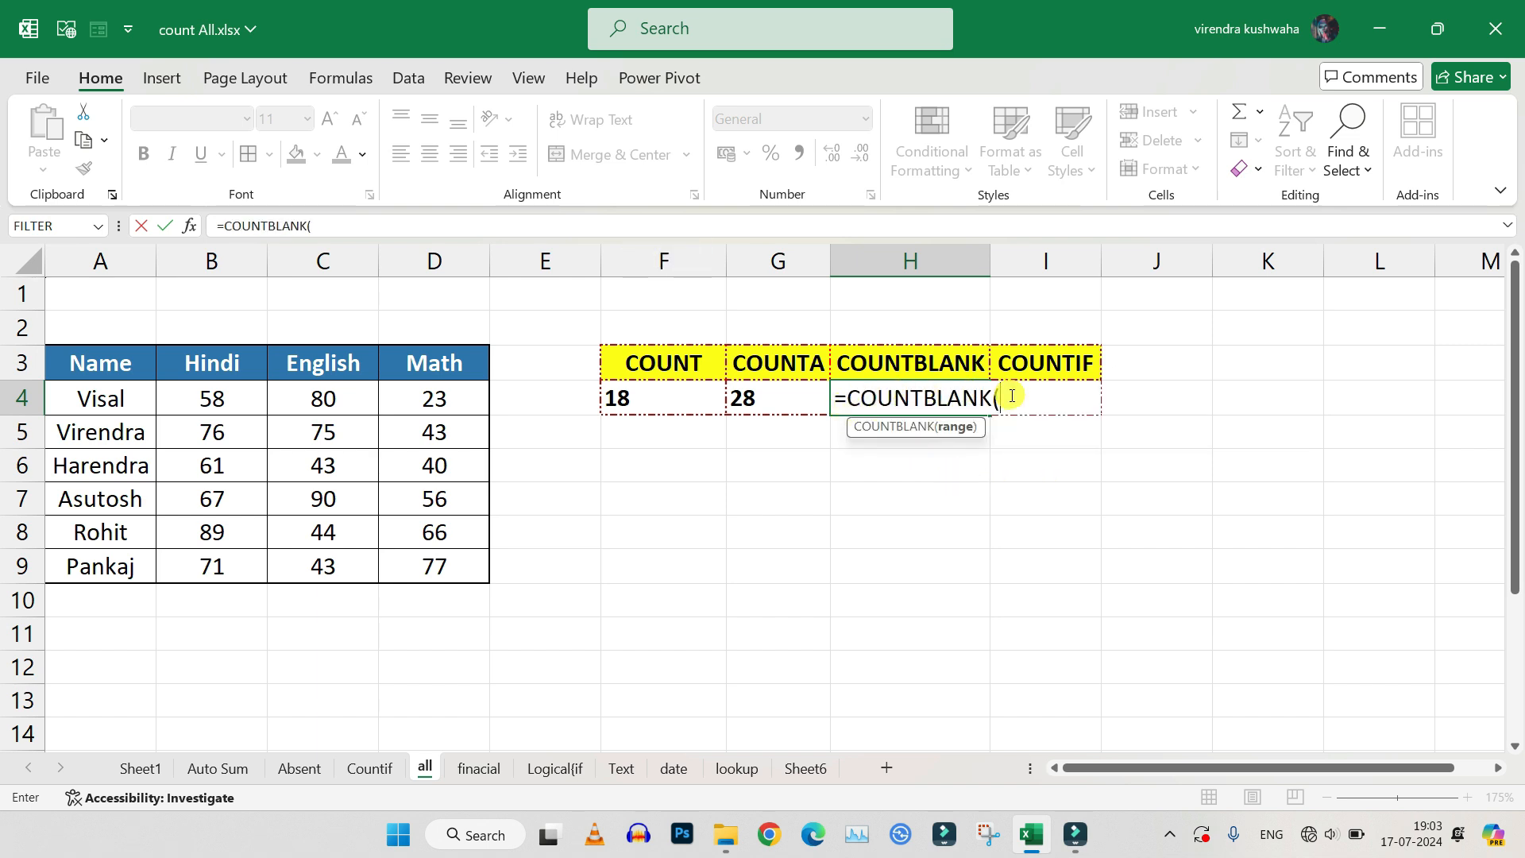
pyautogui.moveTo(88, 369); pyautogui.dragTo(431, 553)
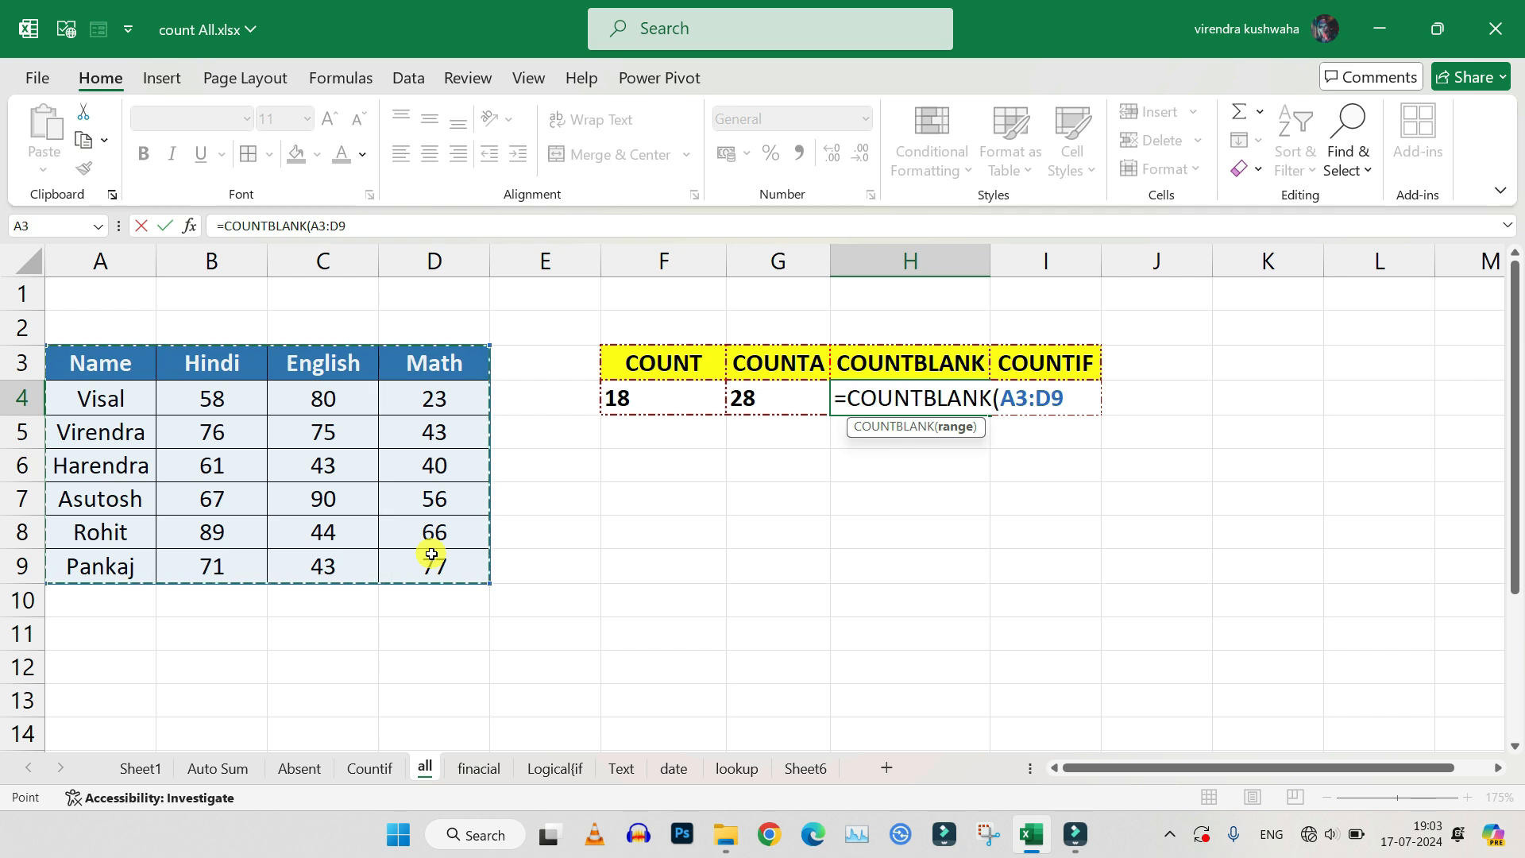
pyautogui.write(')')
pyautogui.press('Return')
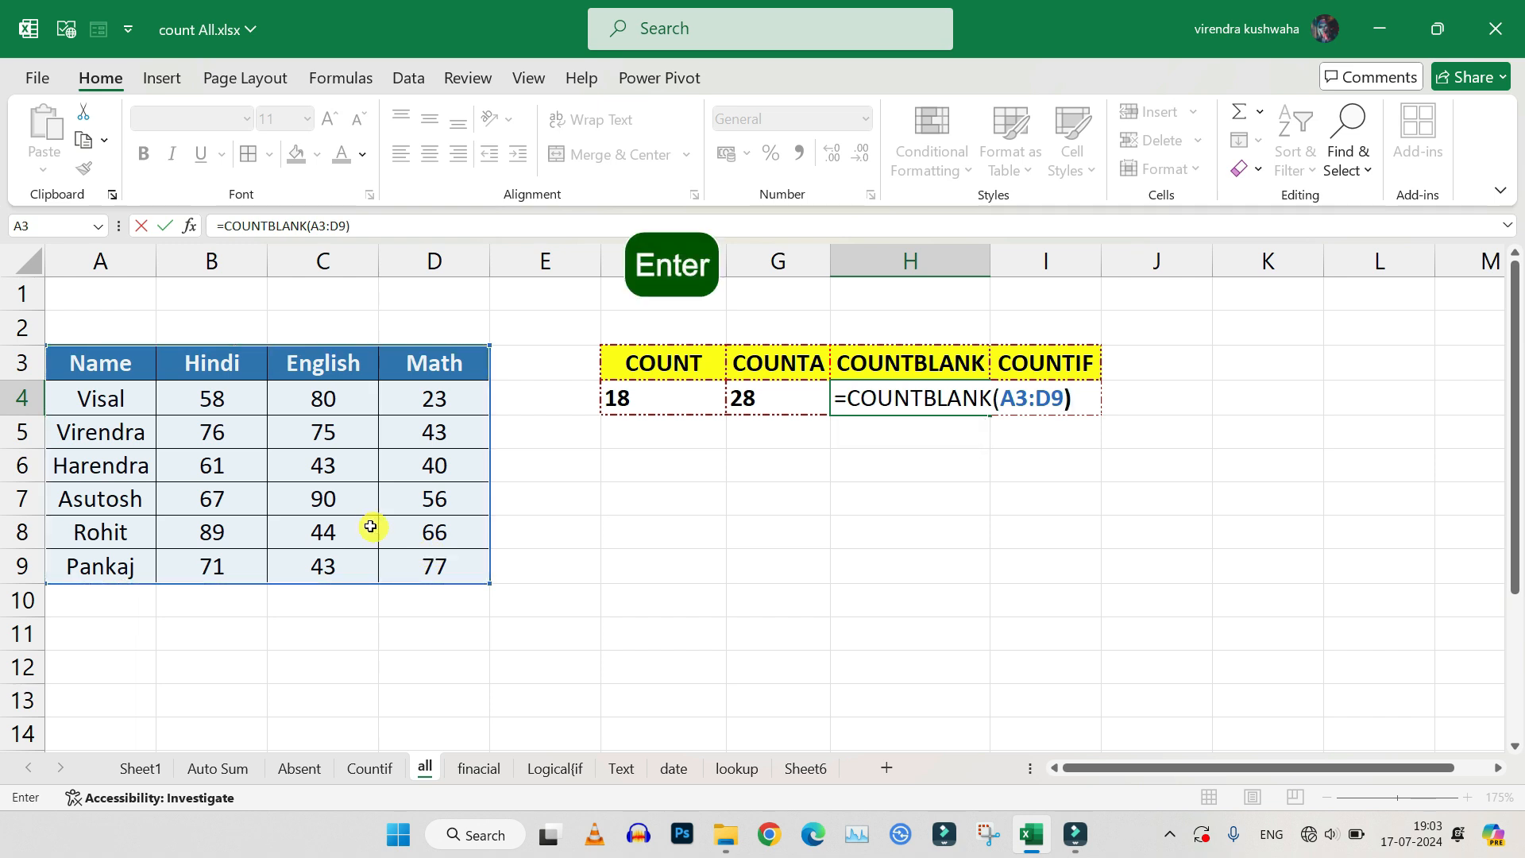
pyautogui.click(880, 397)
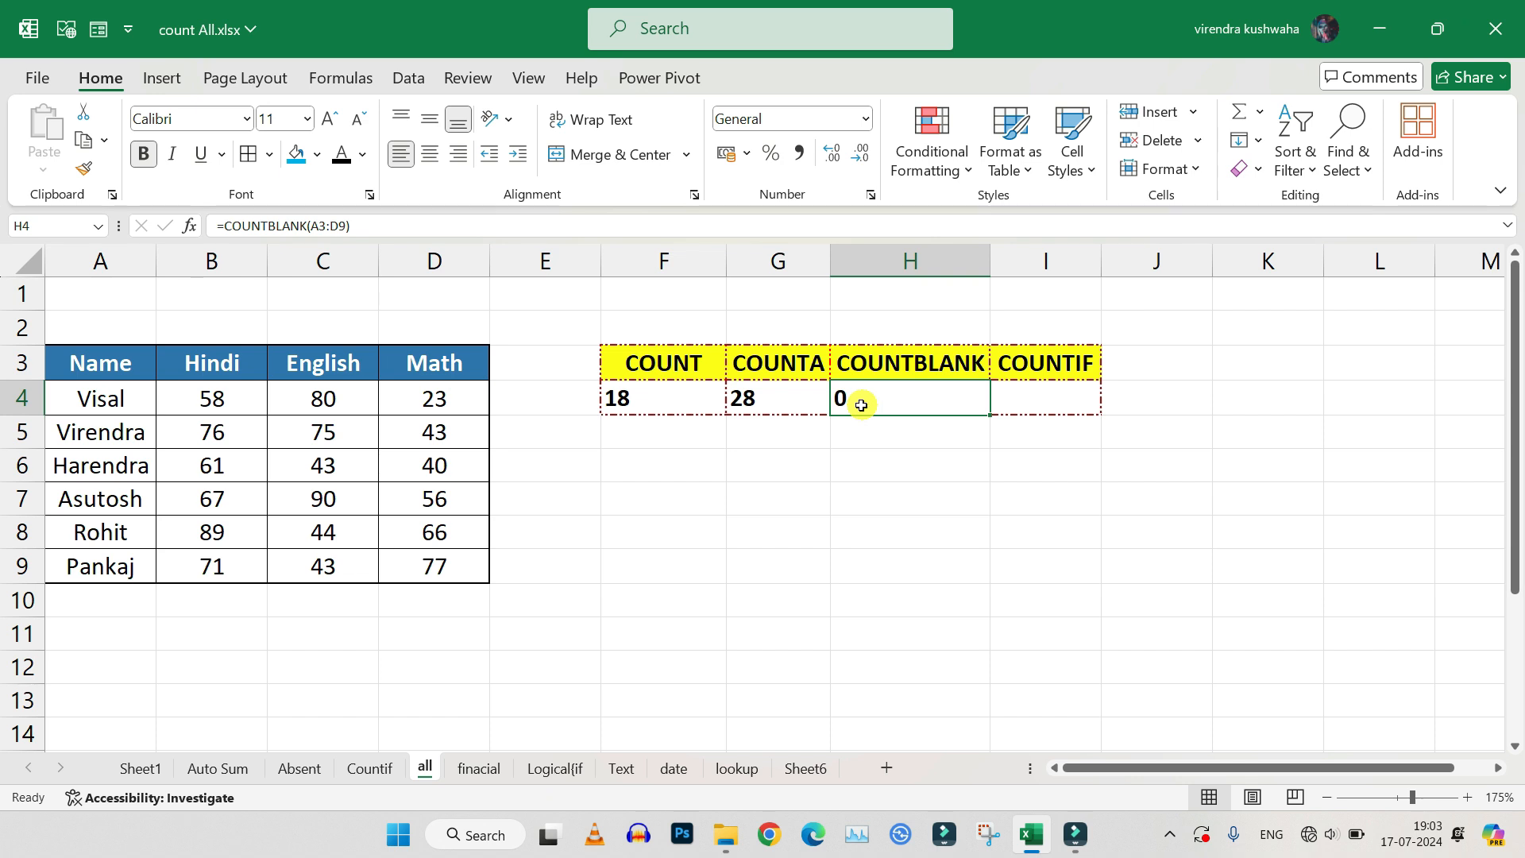
# Step: Clear the English mark in C6 and check how the COUNT, COUNTA and COUNTBLANK results in row 4 respond
pyautogui.click(194, 436)
pyautogui.moveTo(64, 393); pyautogui.dragTo(435, 563)
pyautogui.click(318, 466)
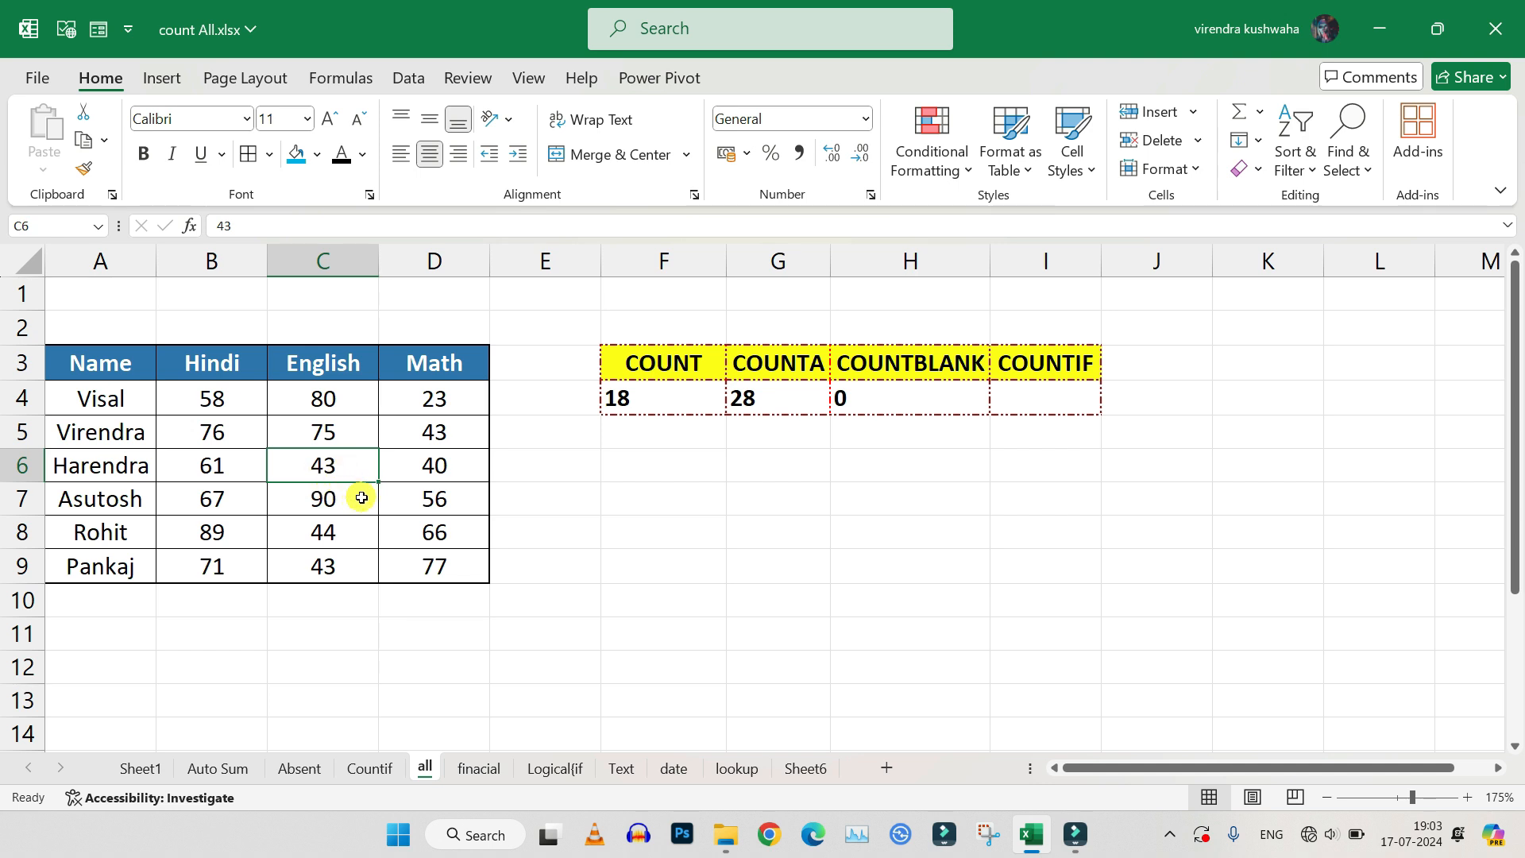
pyautogui.press('Delete')
pyautogui.click(426, 500)
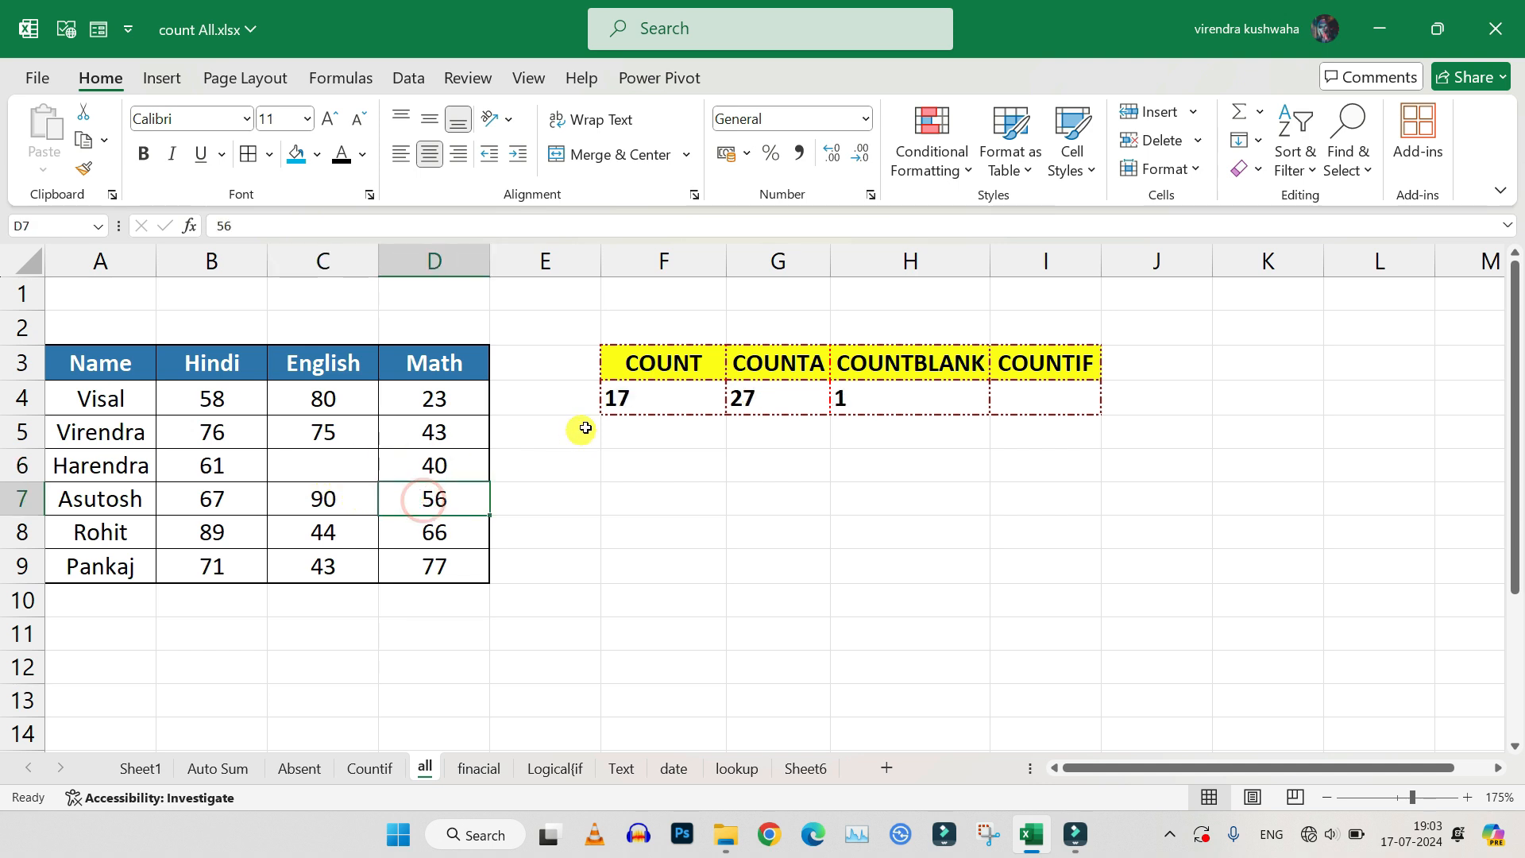
pyautogui.click(610, 409)
pyautogui.click(898, 397)
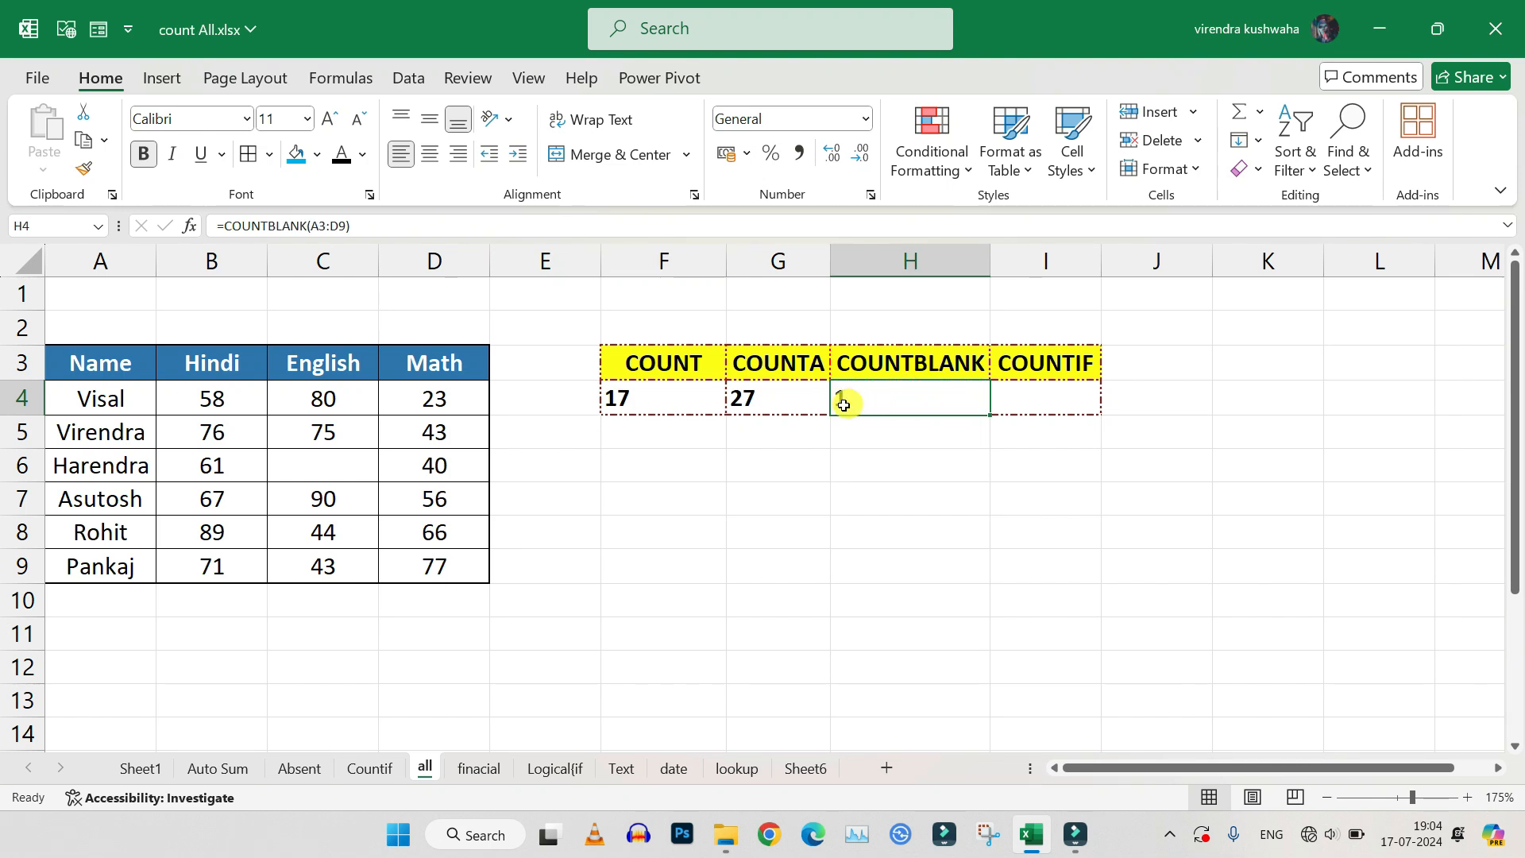
pyautogui.click(299, 467)
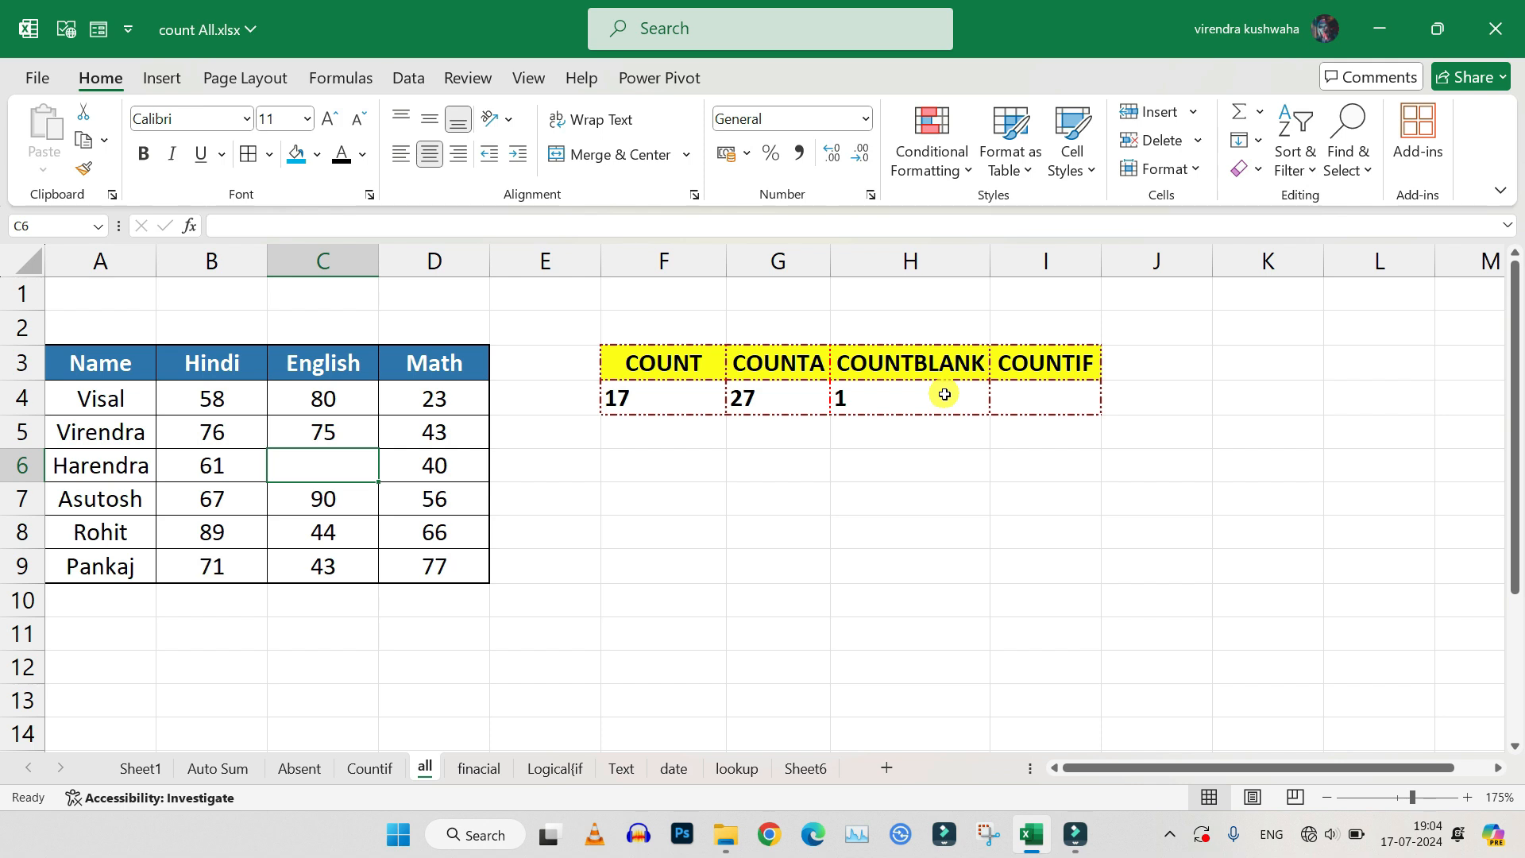
# Step: Examine the COUNTIF heading in I3 and the cell beneath it in I4
pyautogui.click(1036, 364)
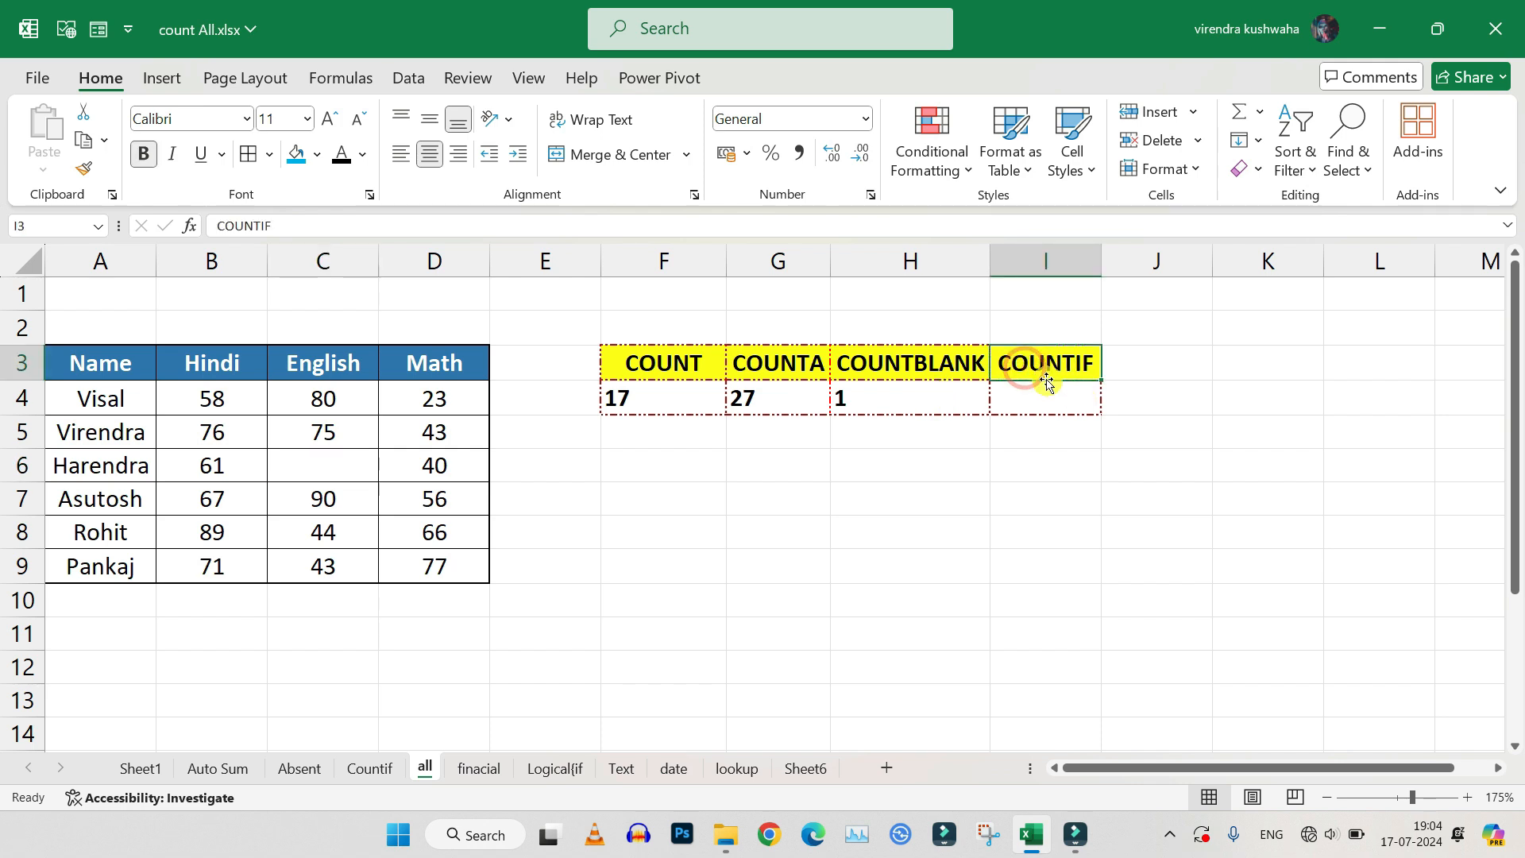
pyautogui.click(1075, 398)
pyautogui.click(1058, 368)
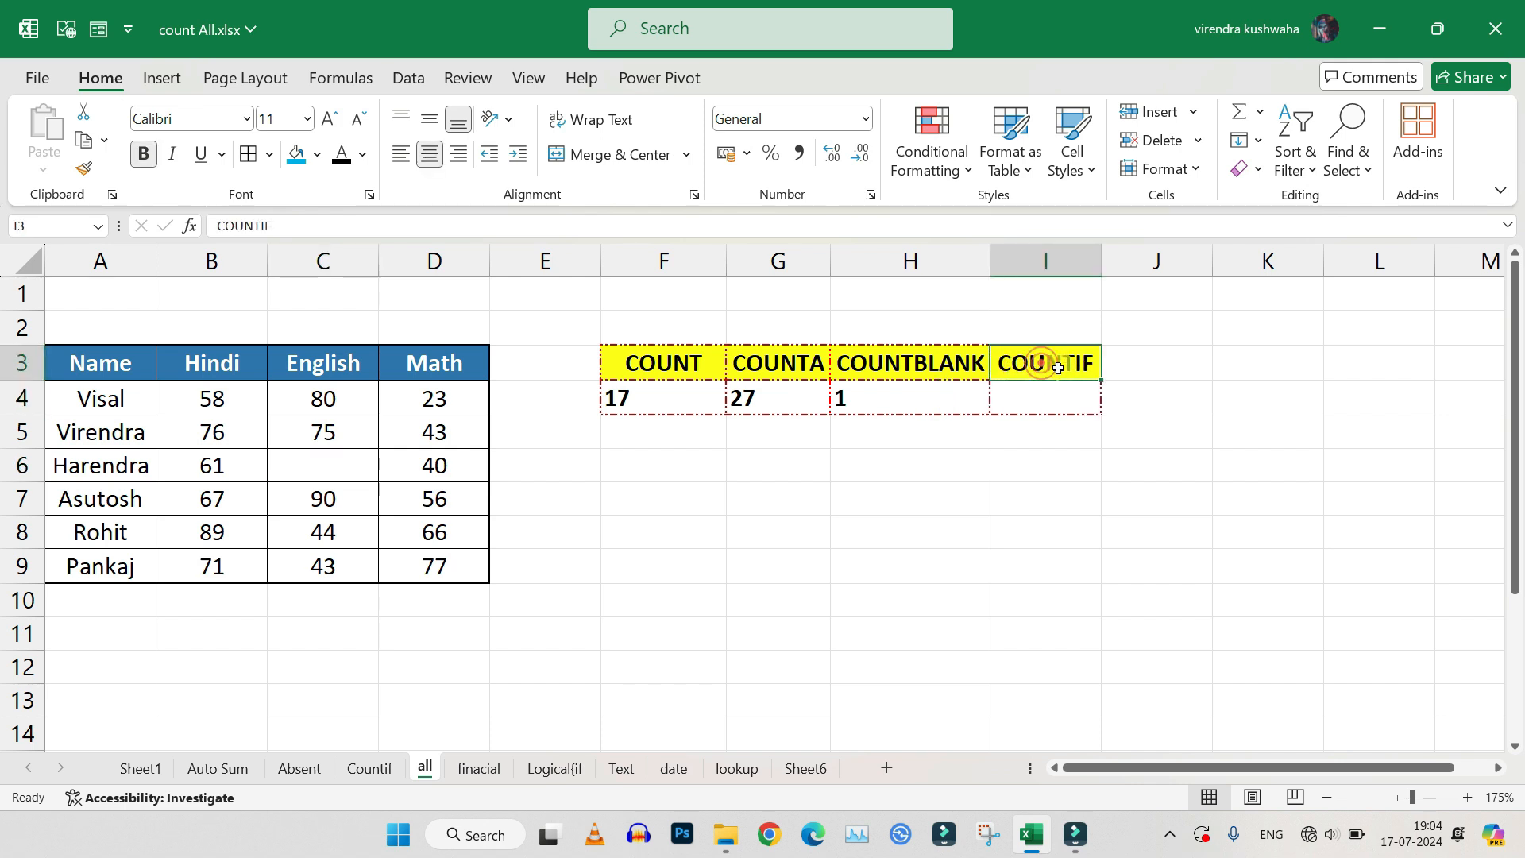
pyautogui.click(1055, 394)
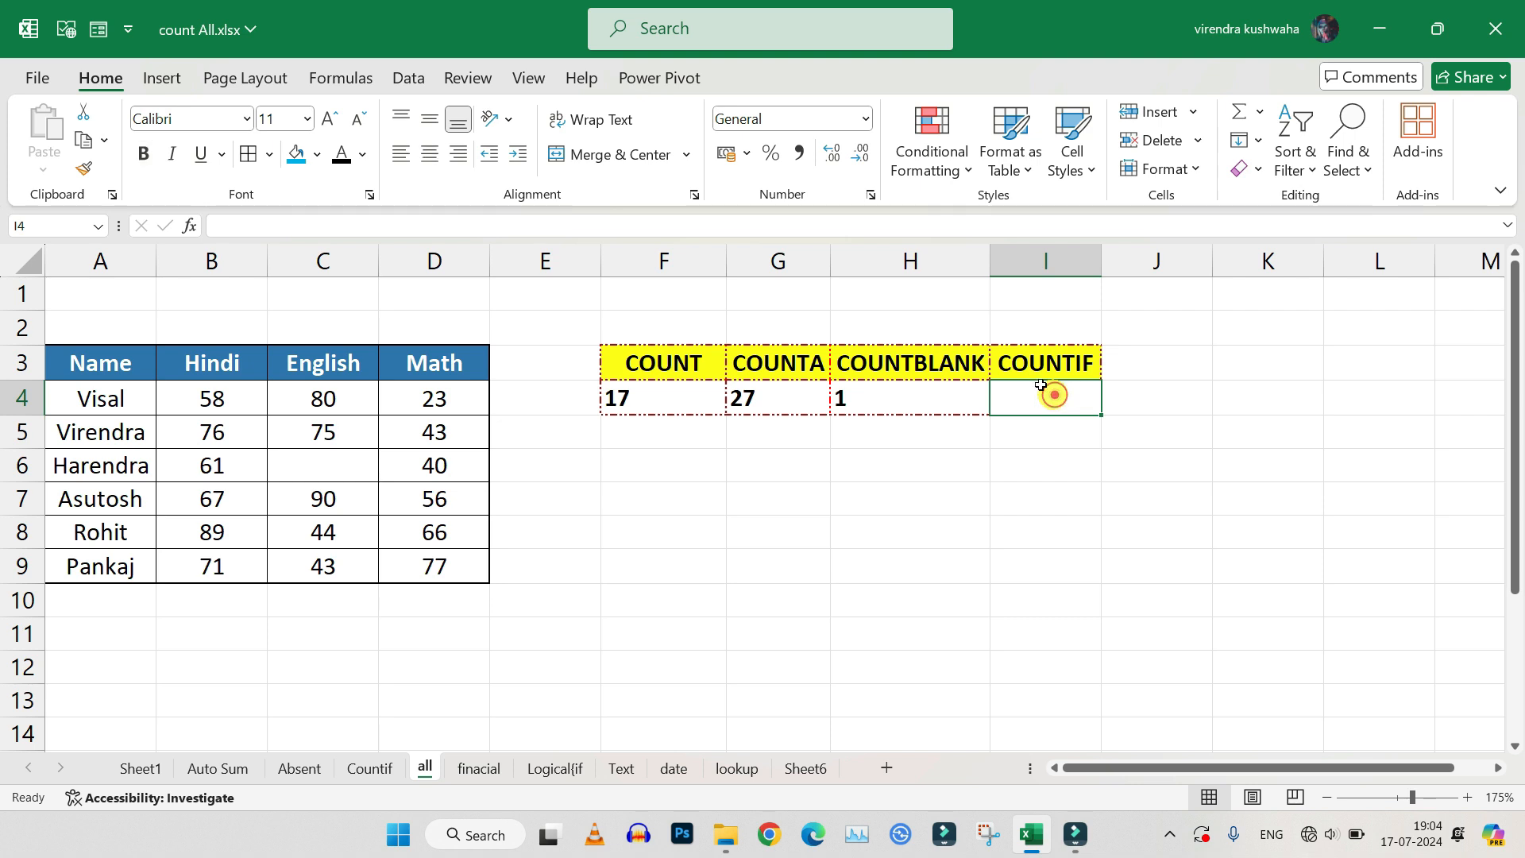
pyautogui.click(1026, 370)
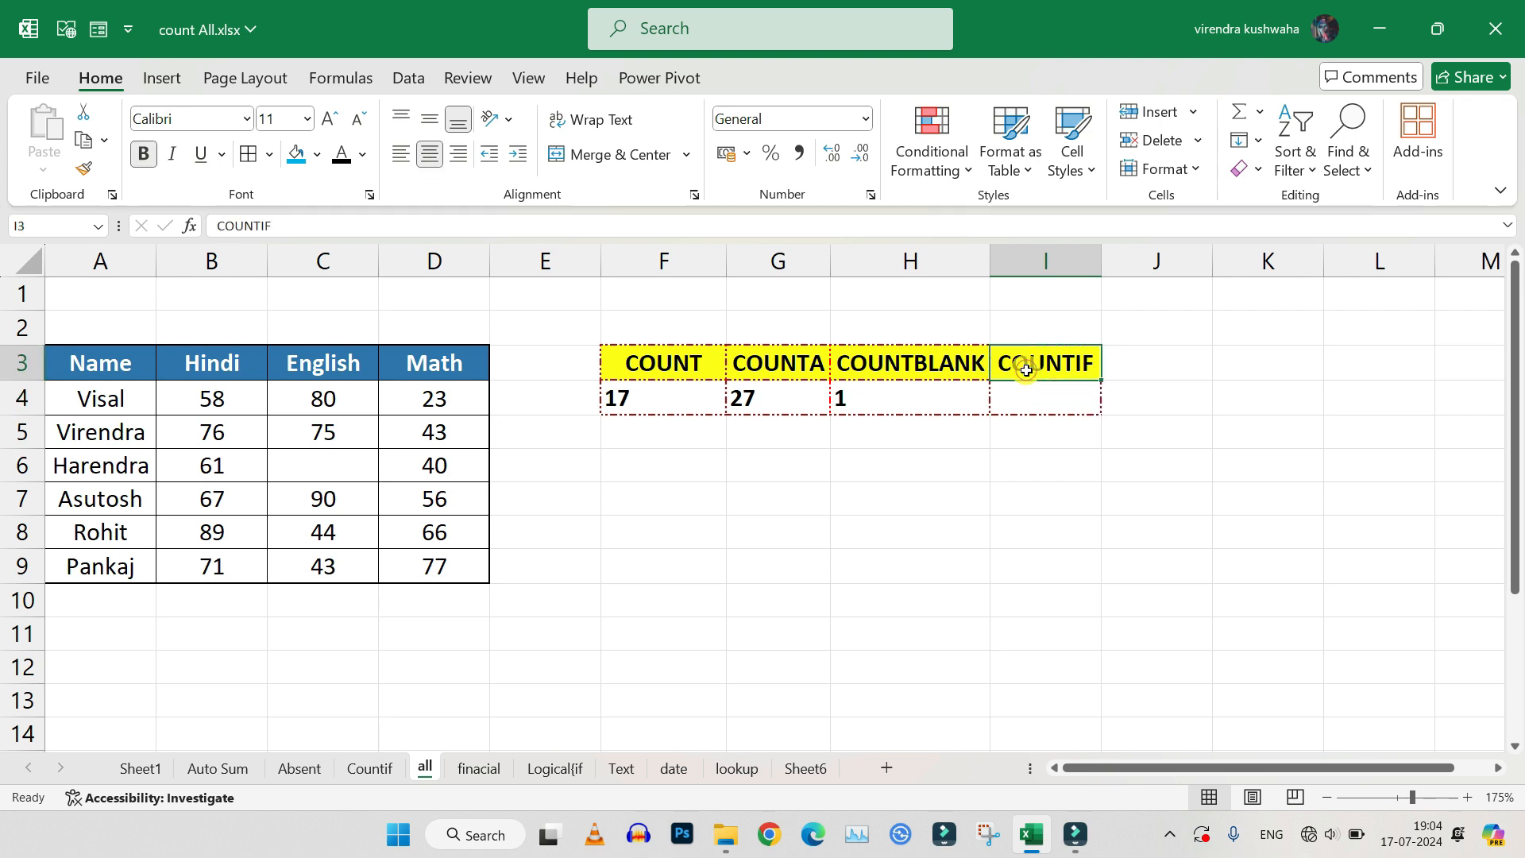
pyautogui.click(1072, 393)
pyautogui.click(1026, 364)
pyautogui.click(1071, 395)
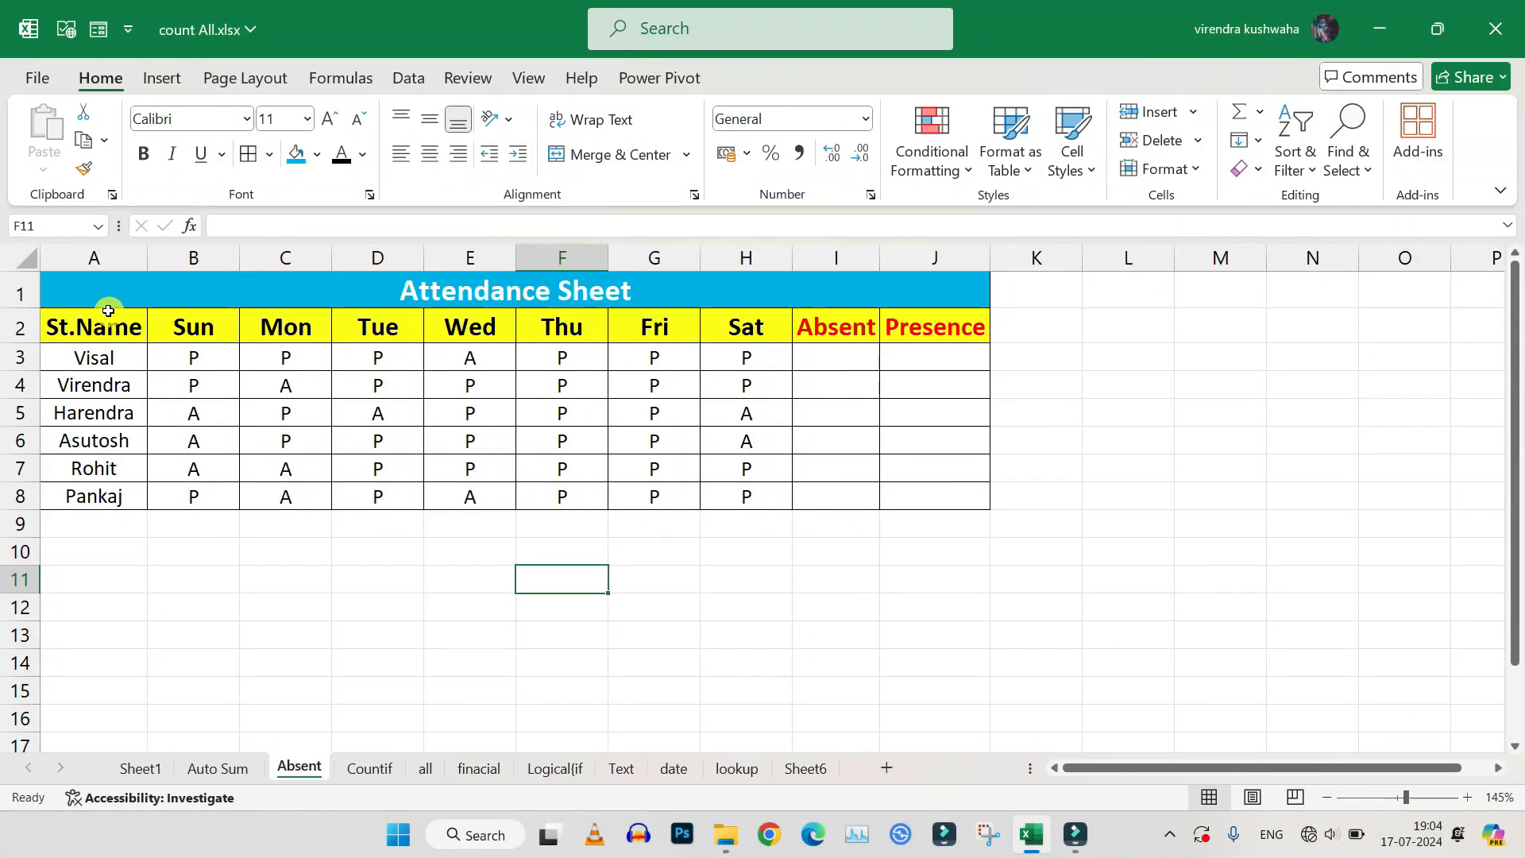
# Step: Examine the attendance sheet's student names and daily entries, and the first student's Absent and Presence cells
pyautogui.moveTo(108, 310); pyautogui.dragTo(646, 498)
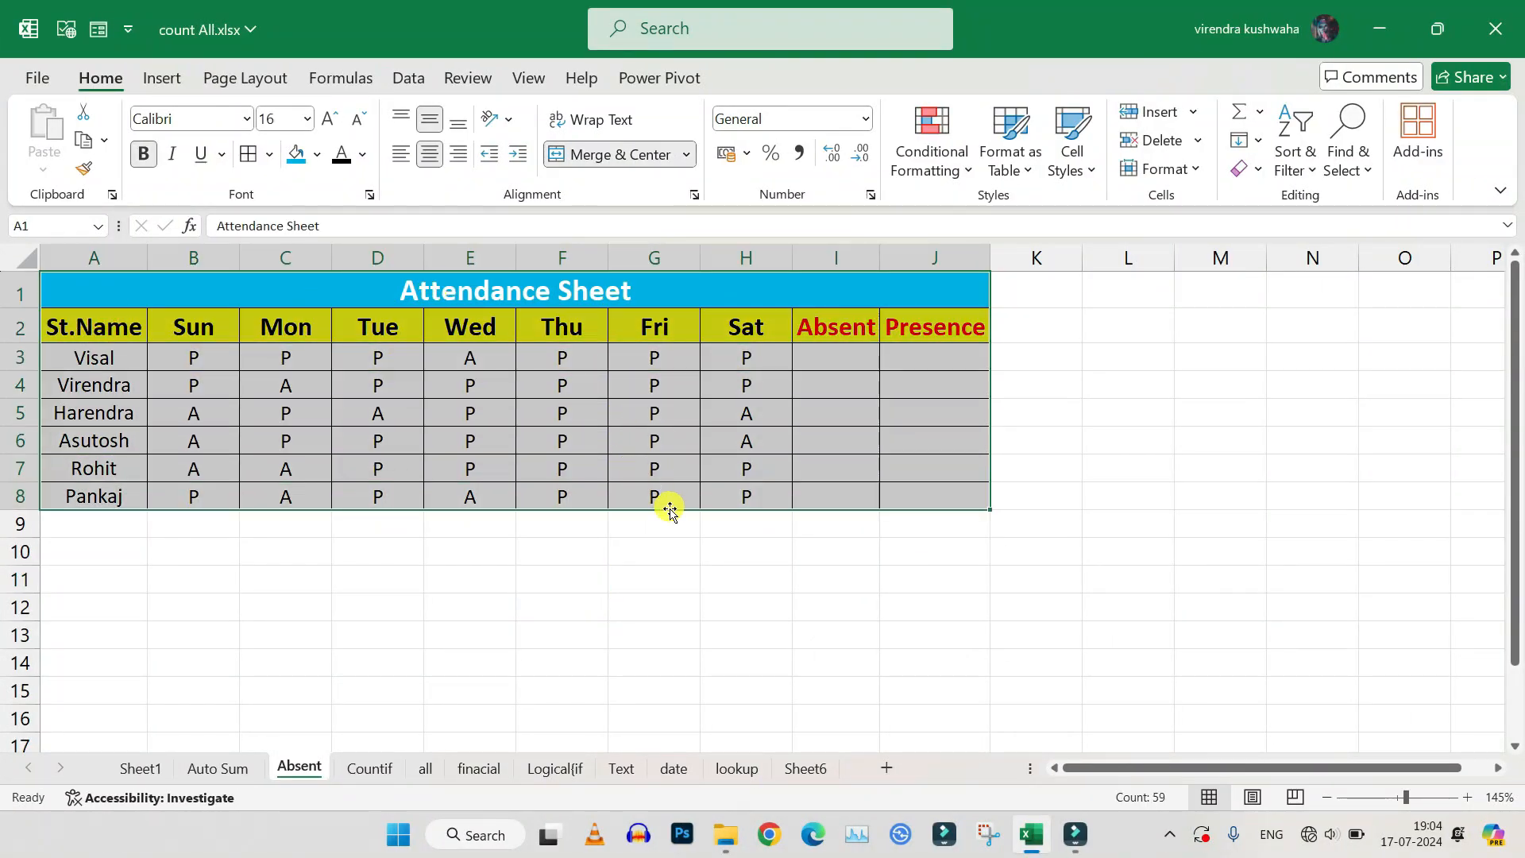
pyautogui.click(671, 523)
pyautogui.moveTo(85, 334); pyautogui.dragTo(72, 497)
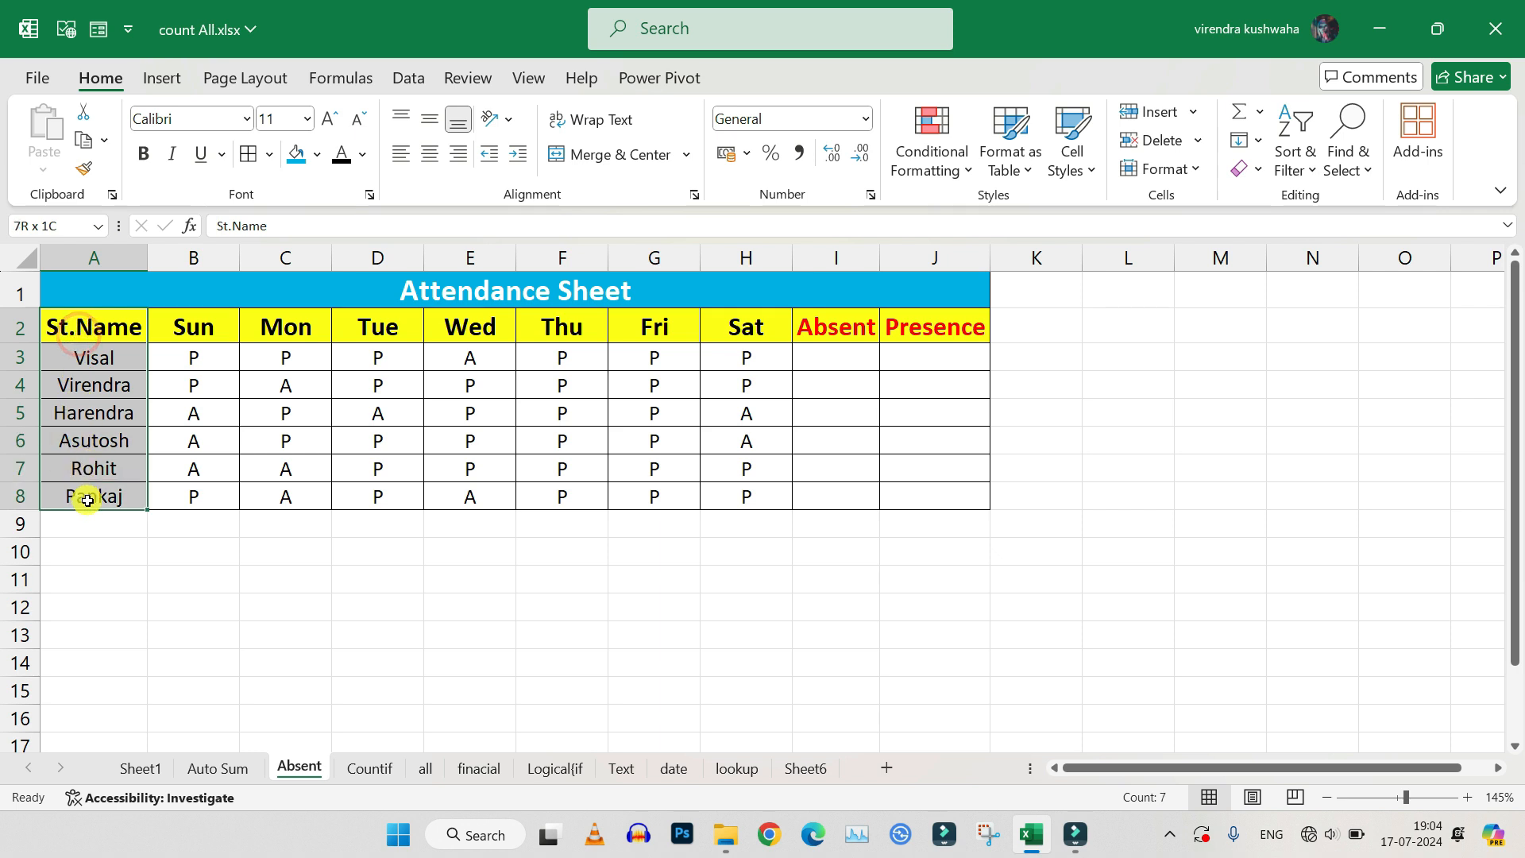
pyautogui.click(814, 353)
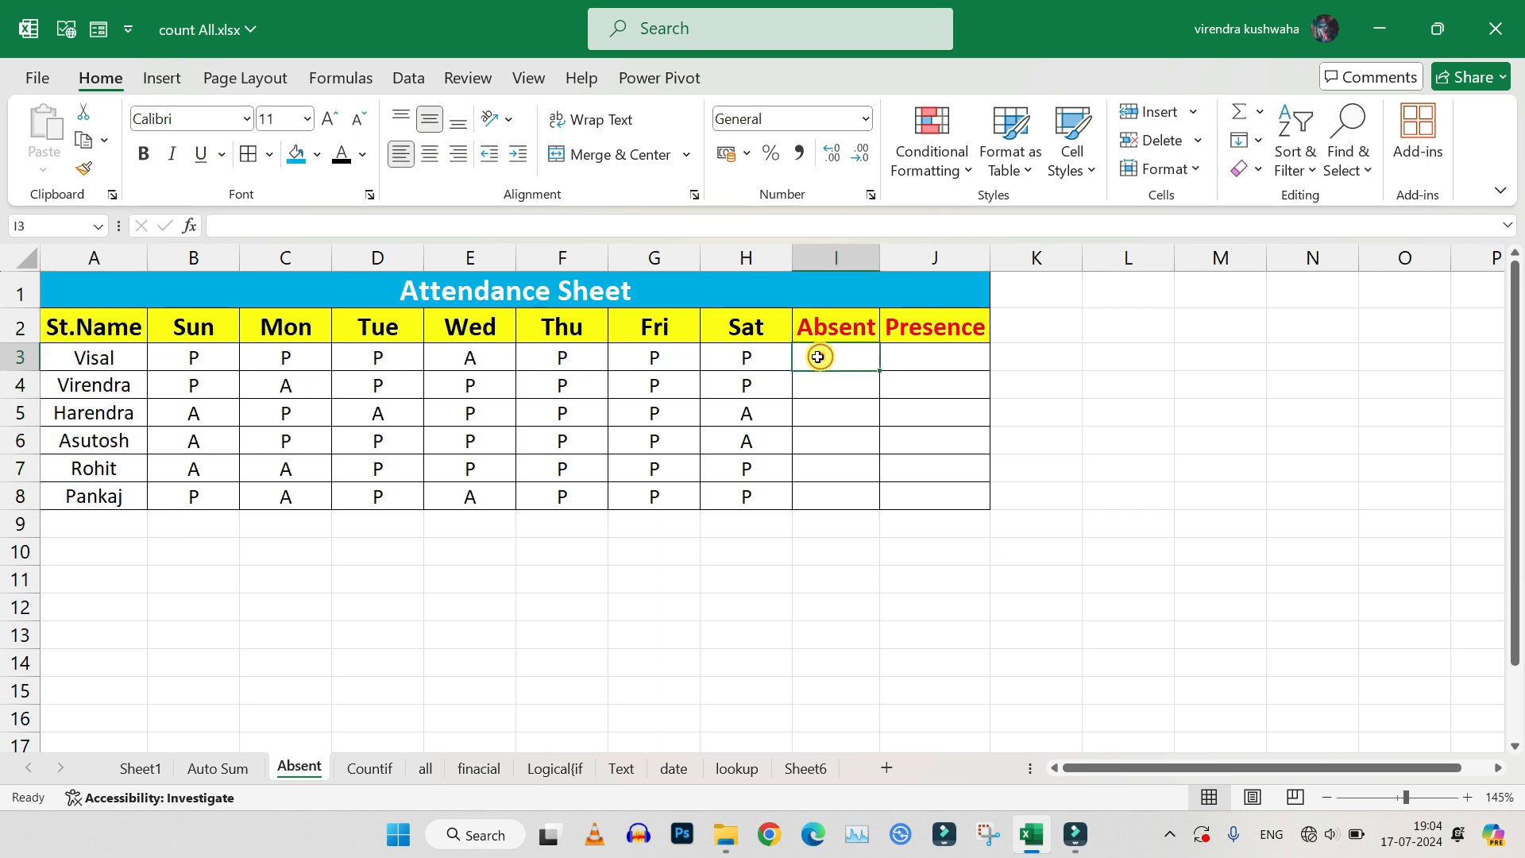
pyautogui.click(76, 356)
pyautogui.click(82, 359)
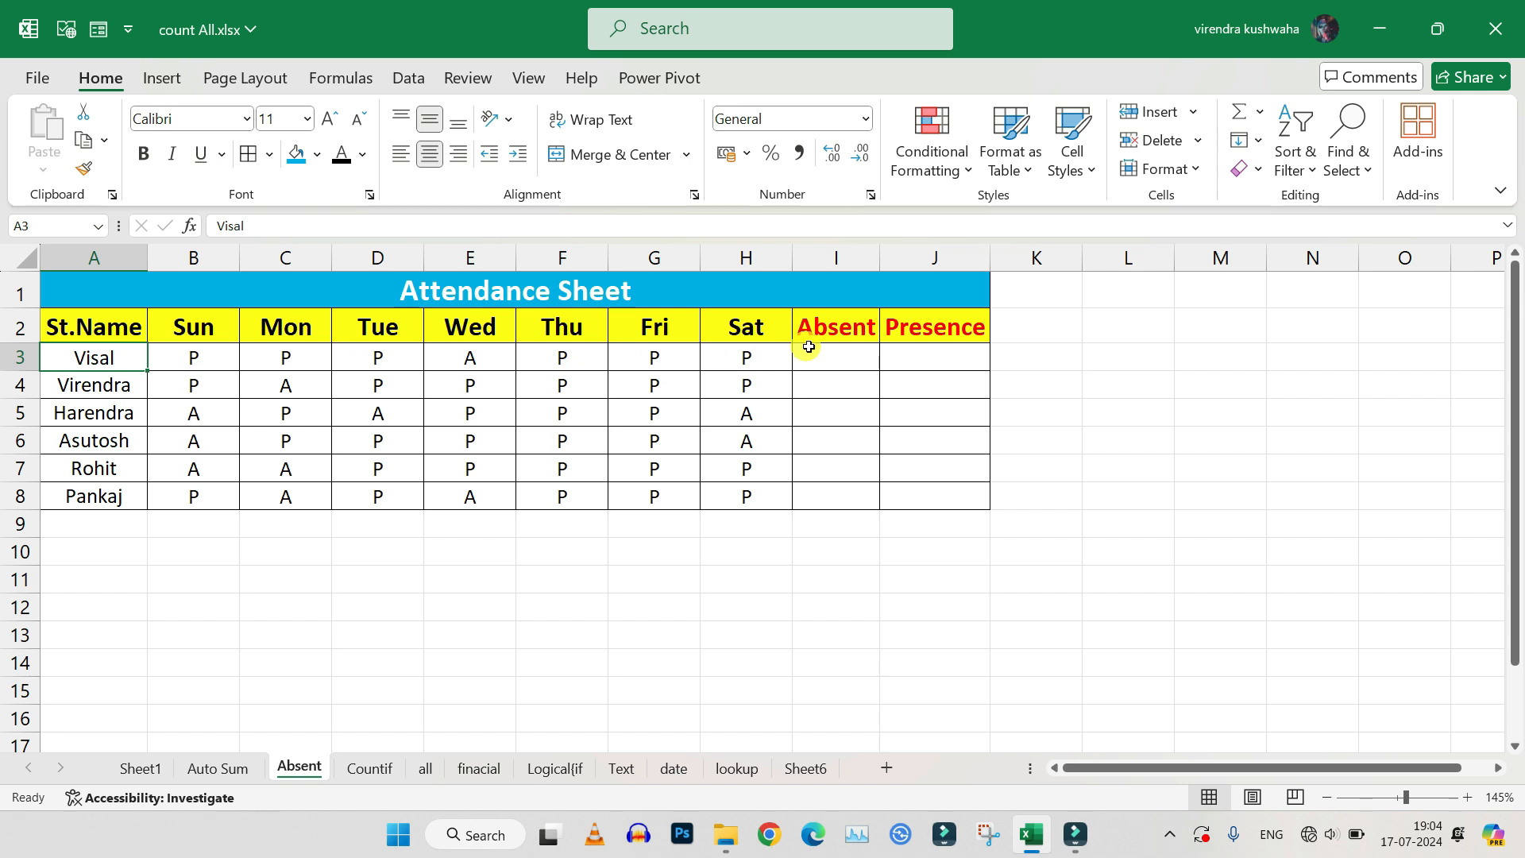
pyautogui.click(920, 352)
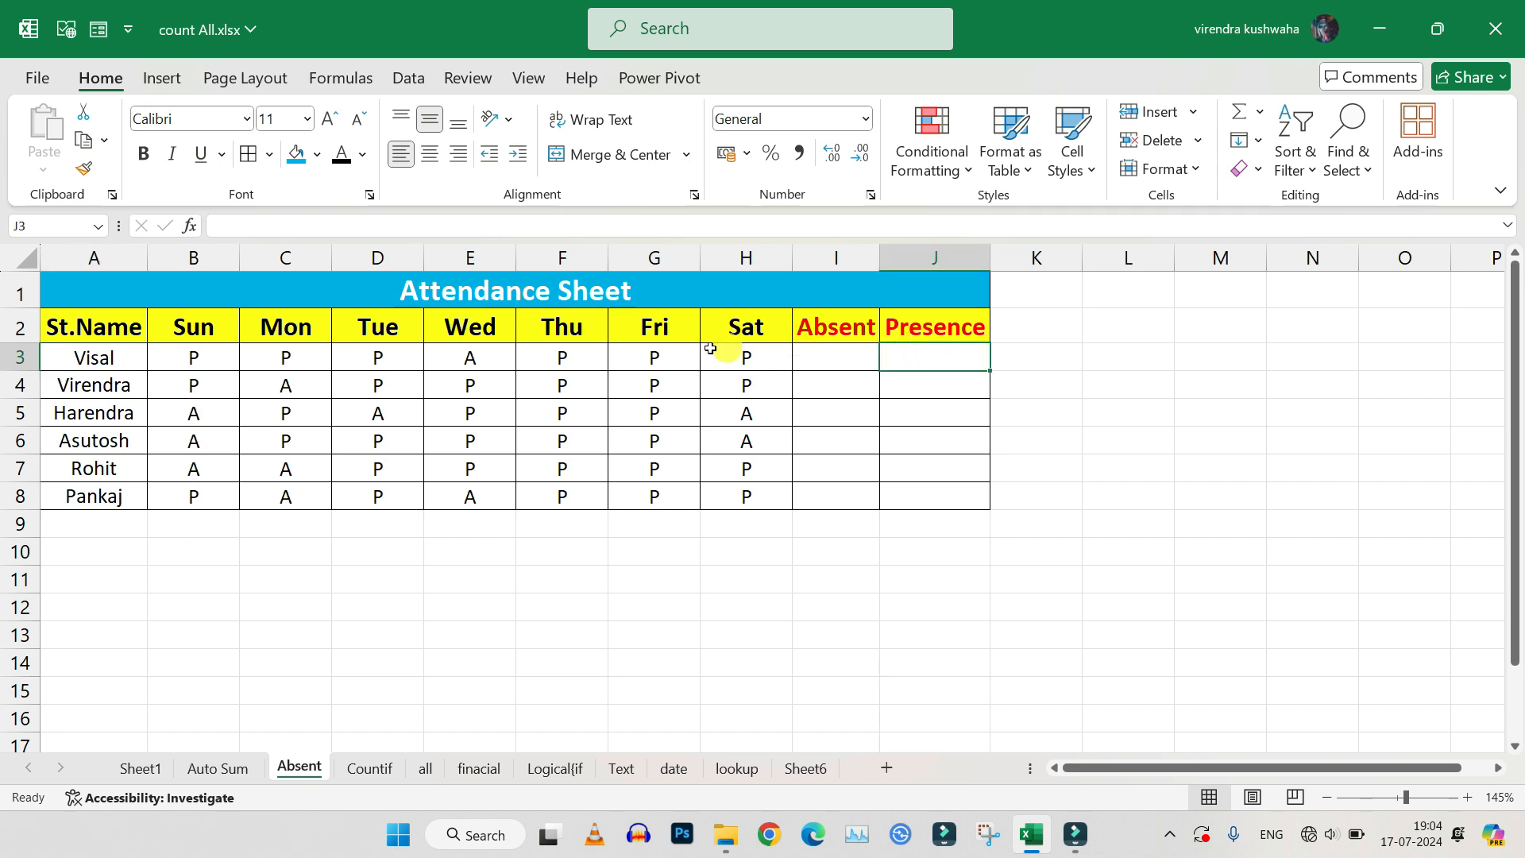
# Step: Enter the formula =COUNTIF(B3:H3,"a") in I3 to count the first student's absences, and check it against the Wednesday entry
pyautogui.click(807, 359)
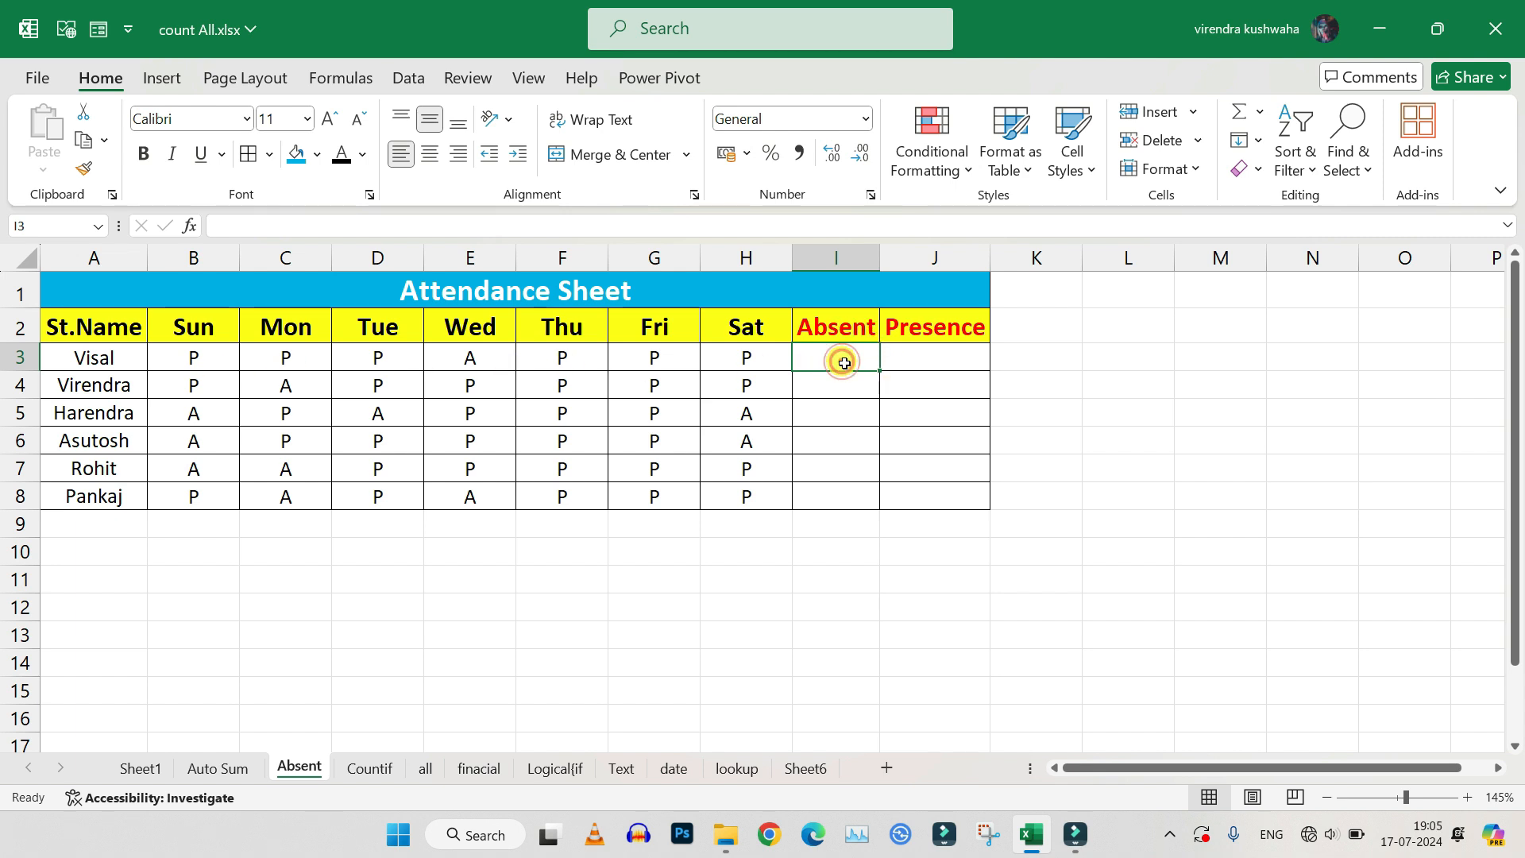
pyautogui.write('=')
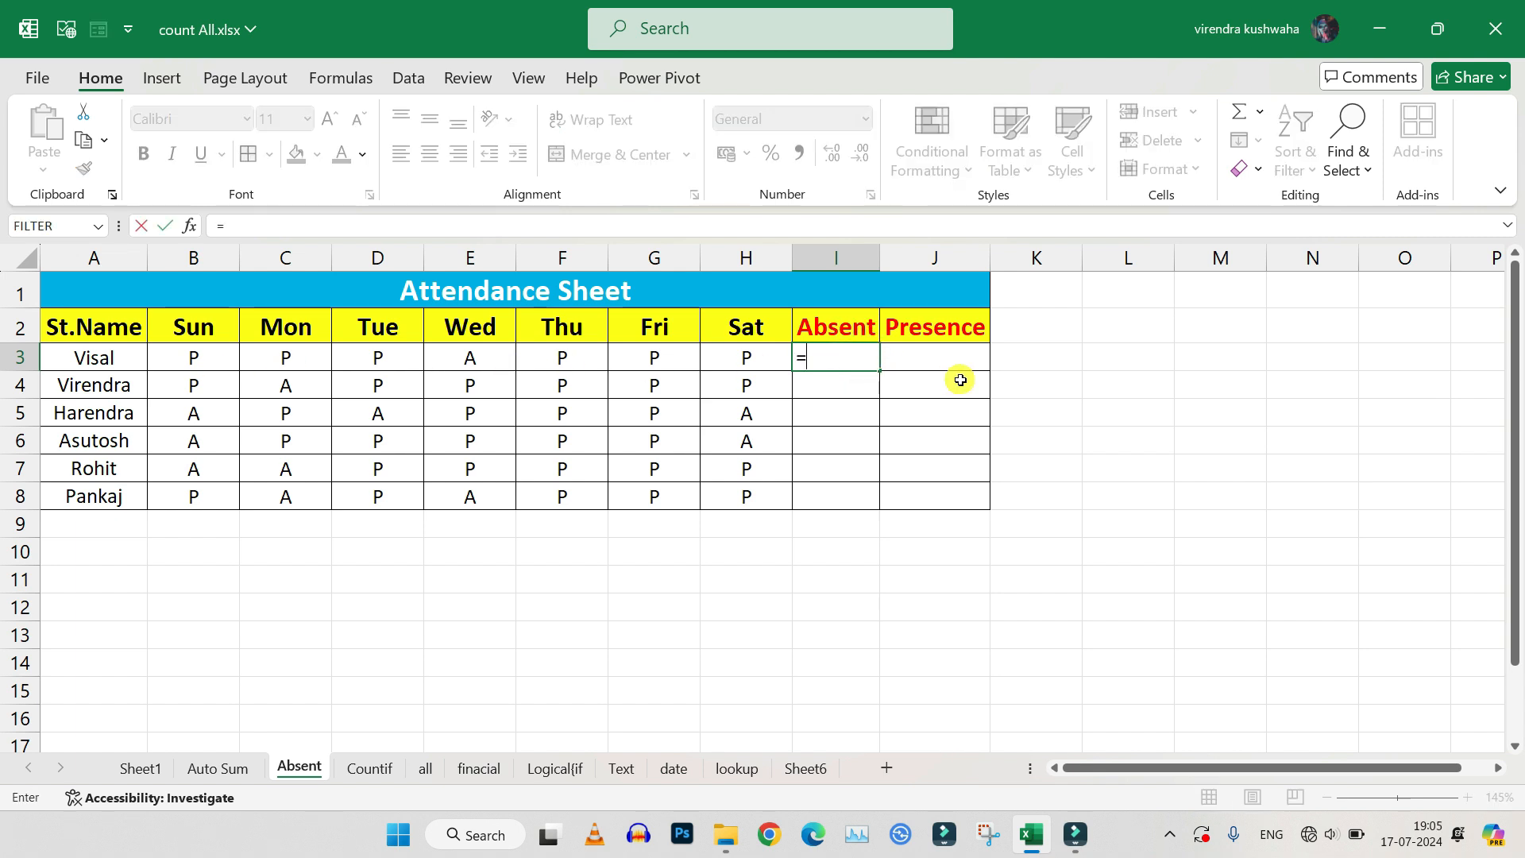
pyautogui.write('c')
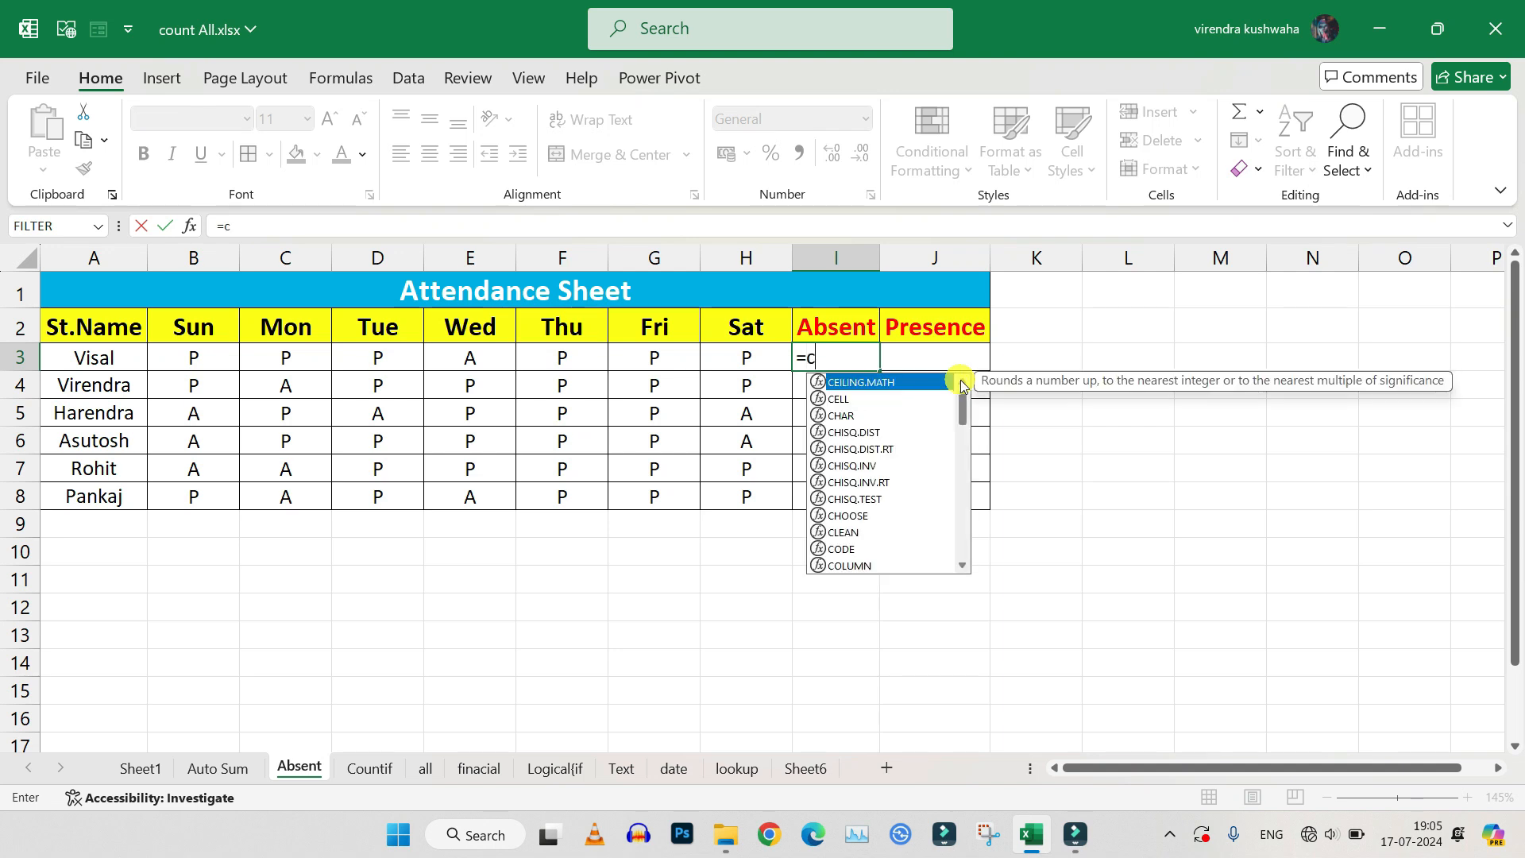
pyautogui.write('ountif')
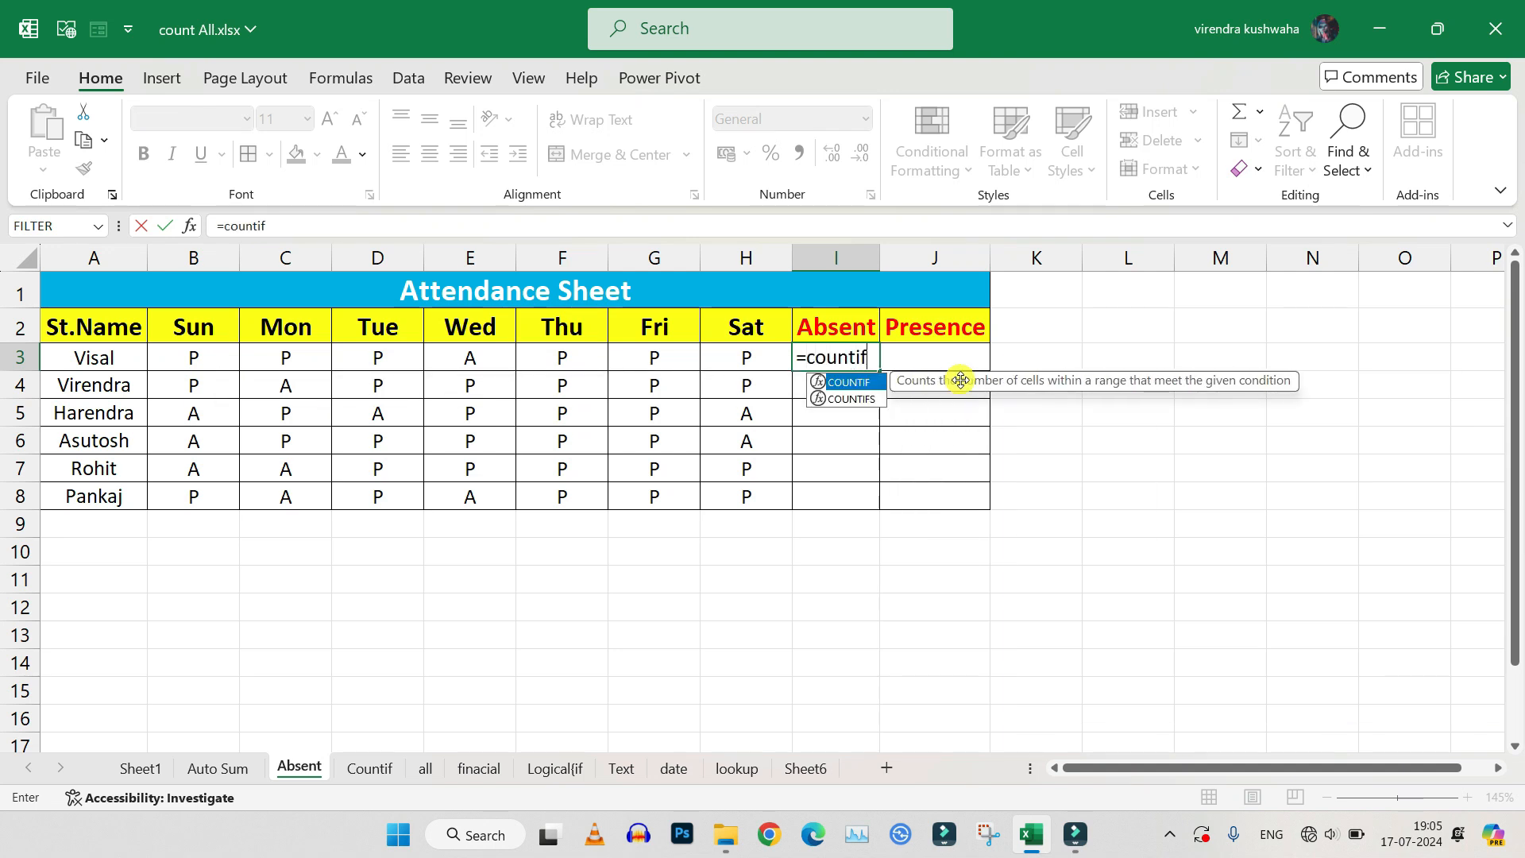
pyautogui.press('Tab')
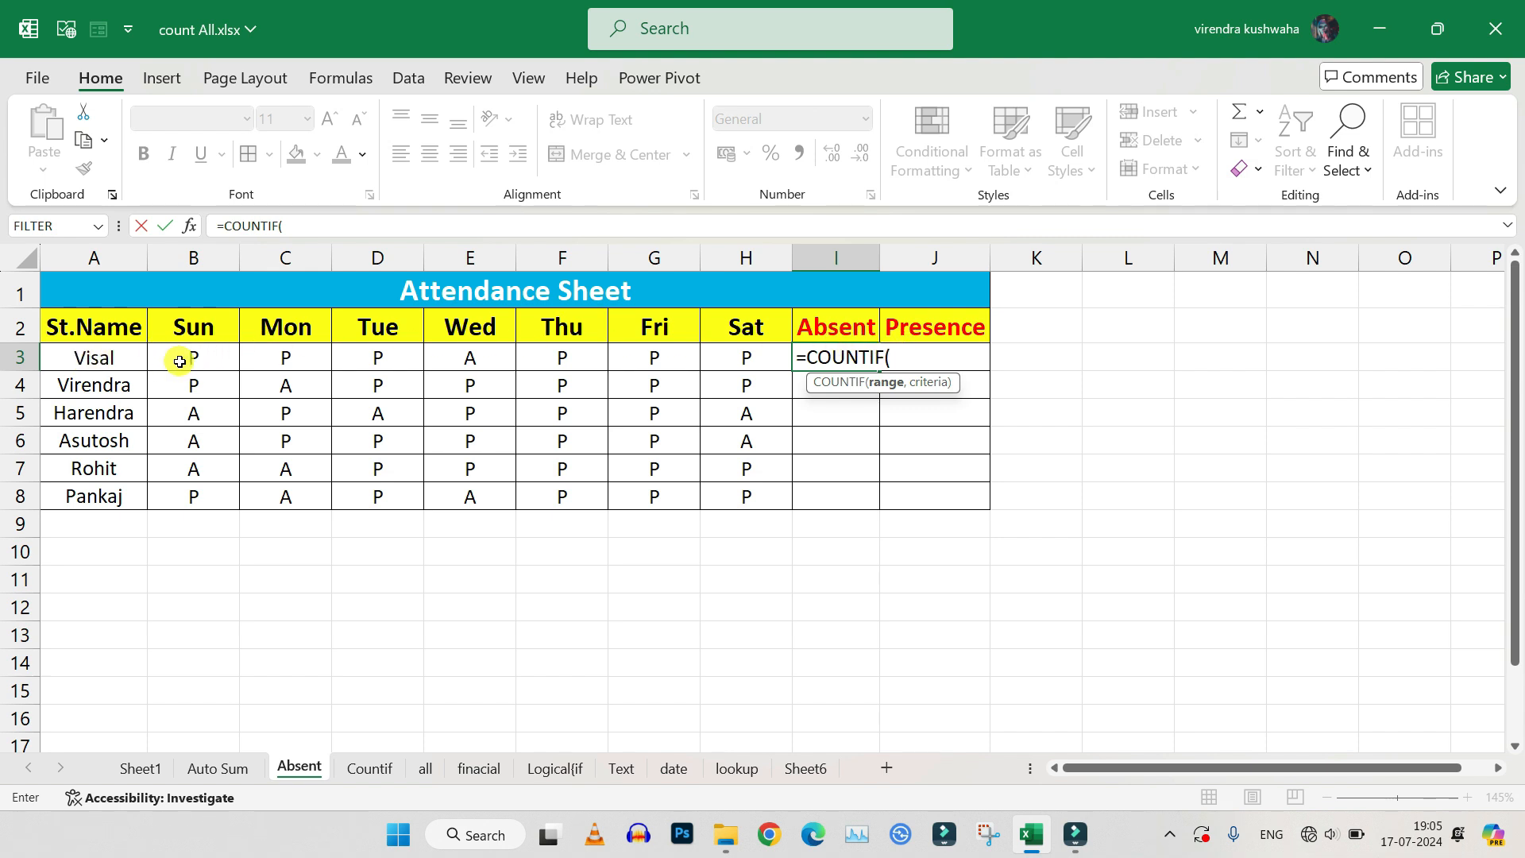
pyautogui.moveTo(180, 362); pyautogui.dragTo(716, 347)
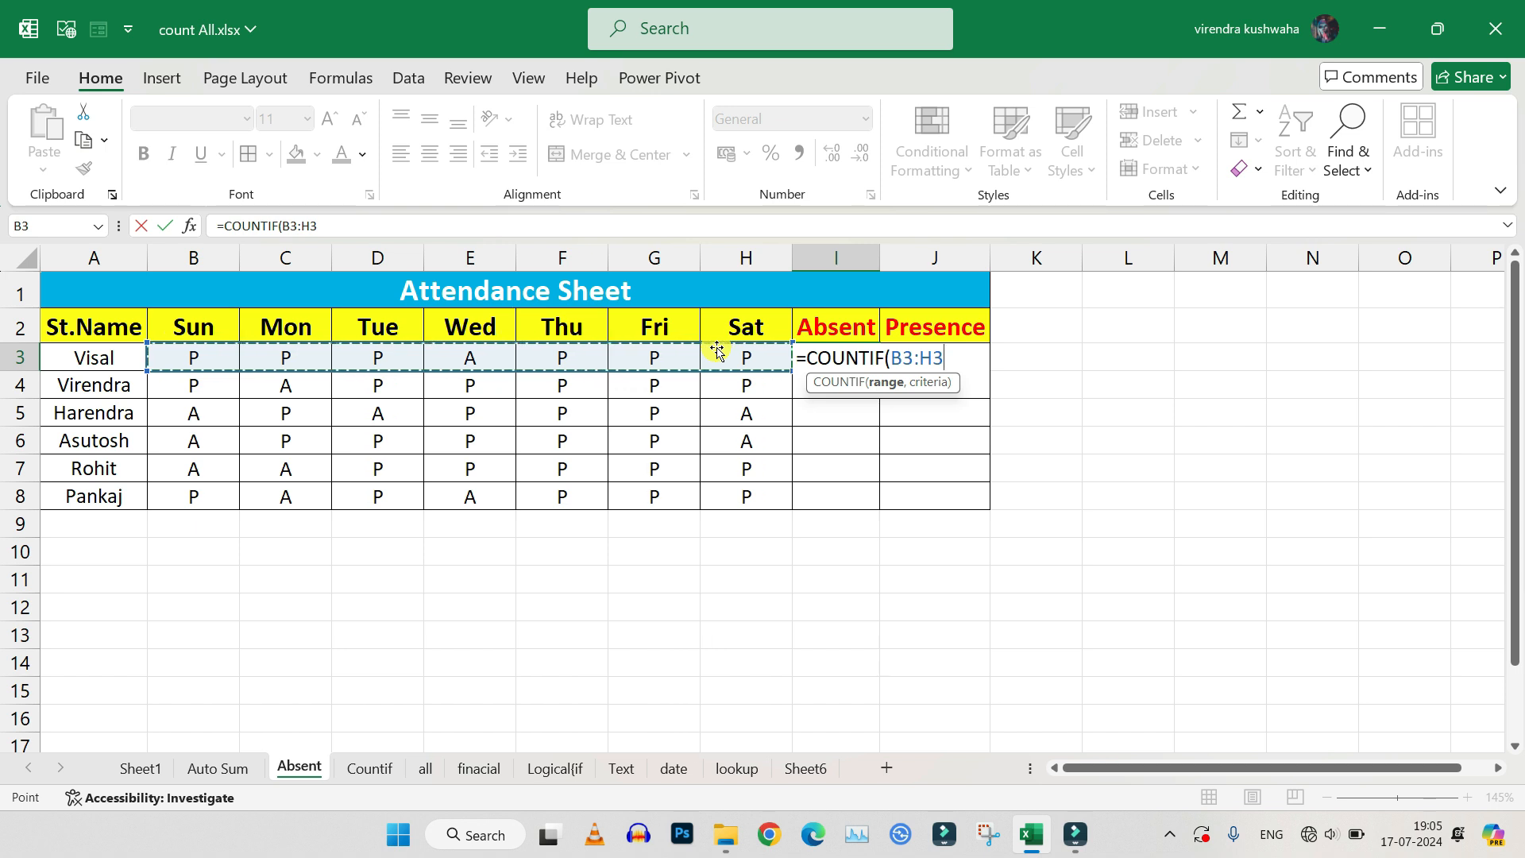
pyautogui.write(',"a')
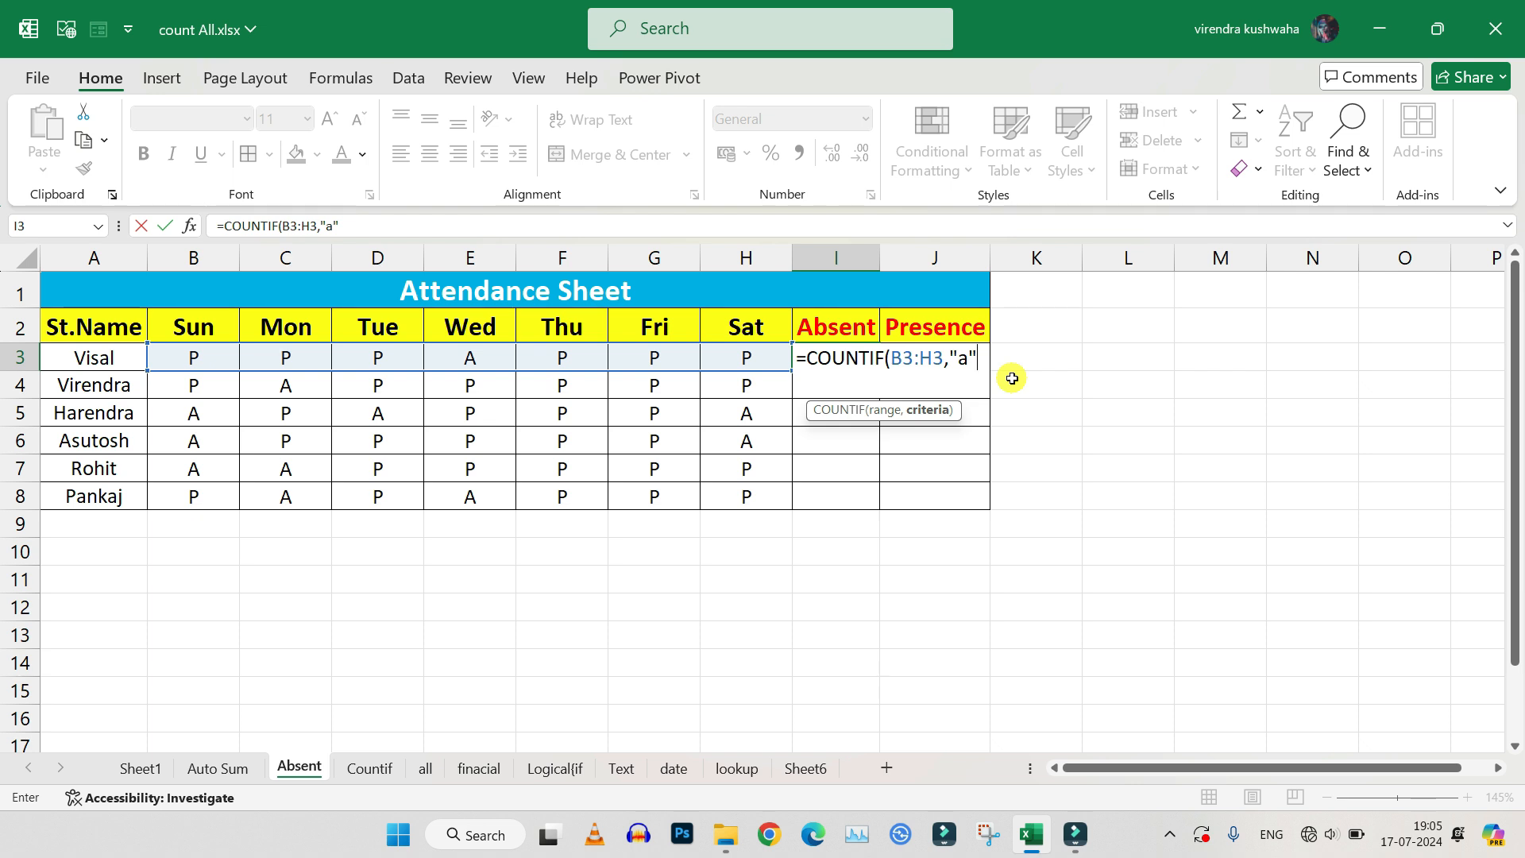
pyautogui.write(')')
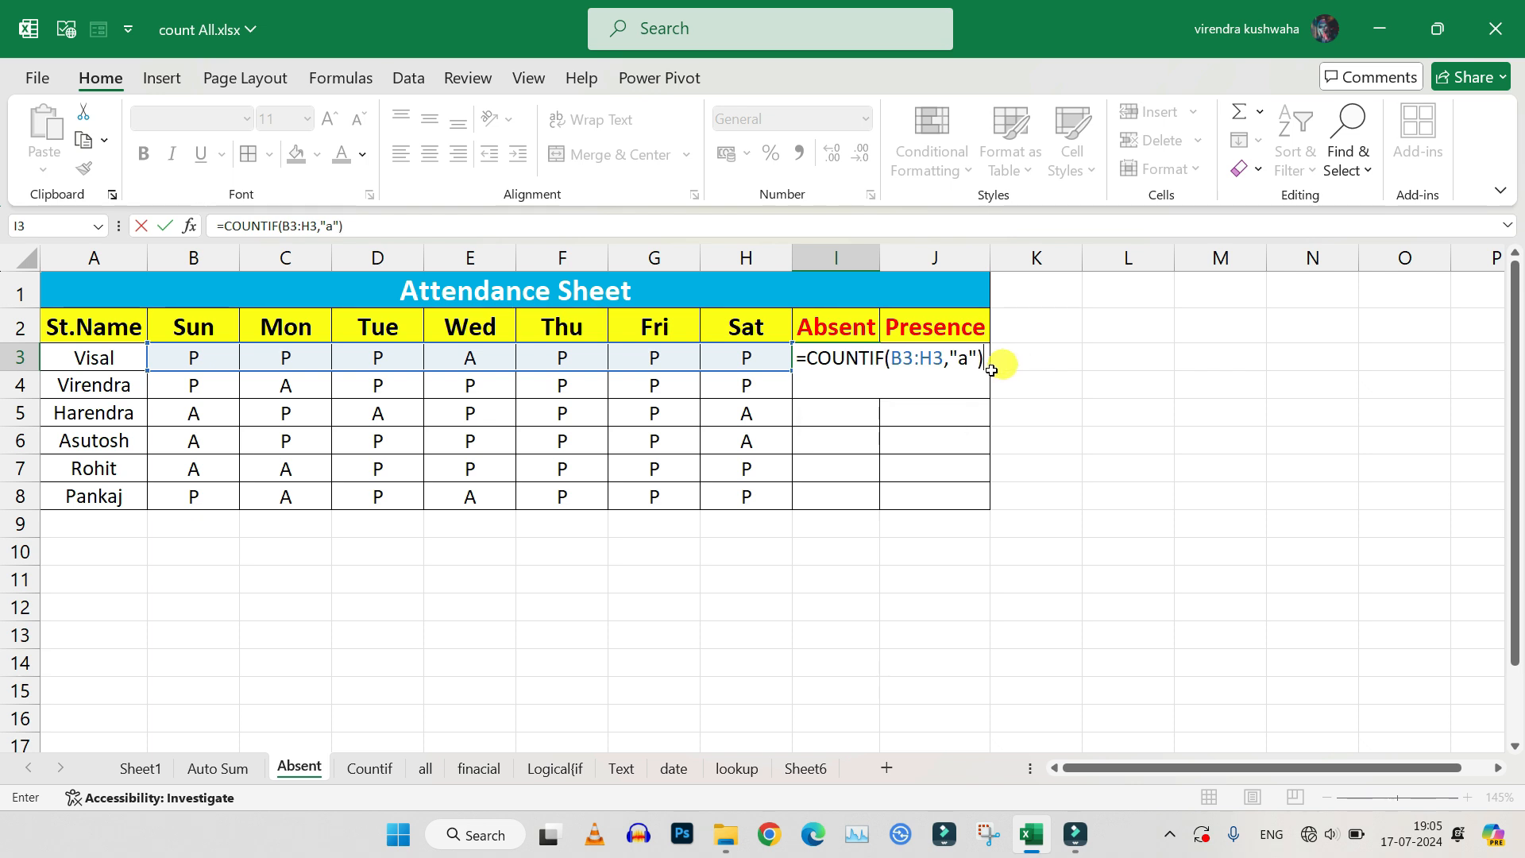
pyautogui.press('Return')
pyautogui.click(817, 361)
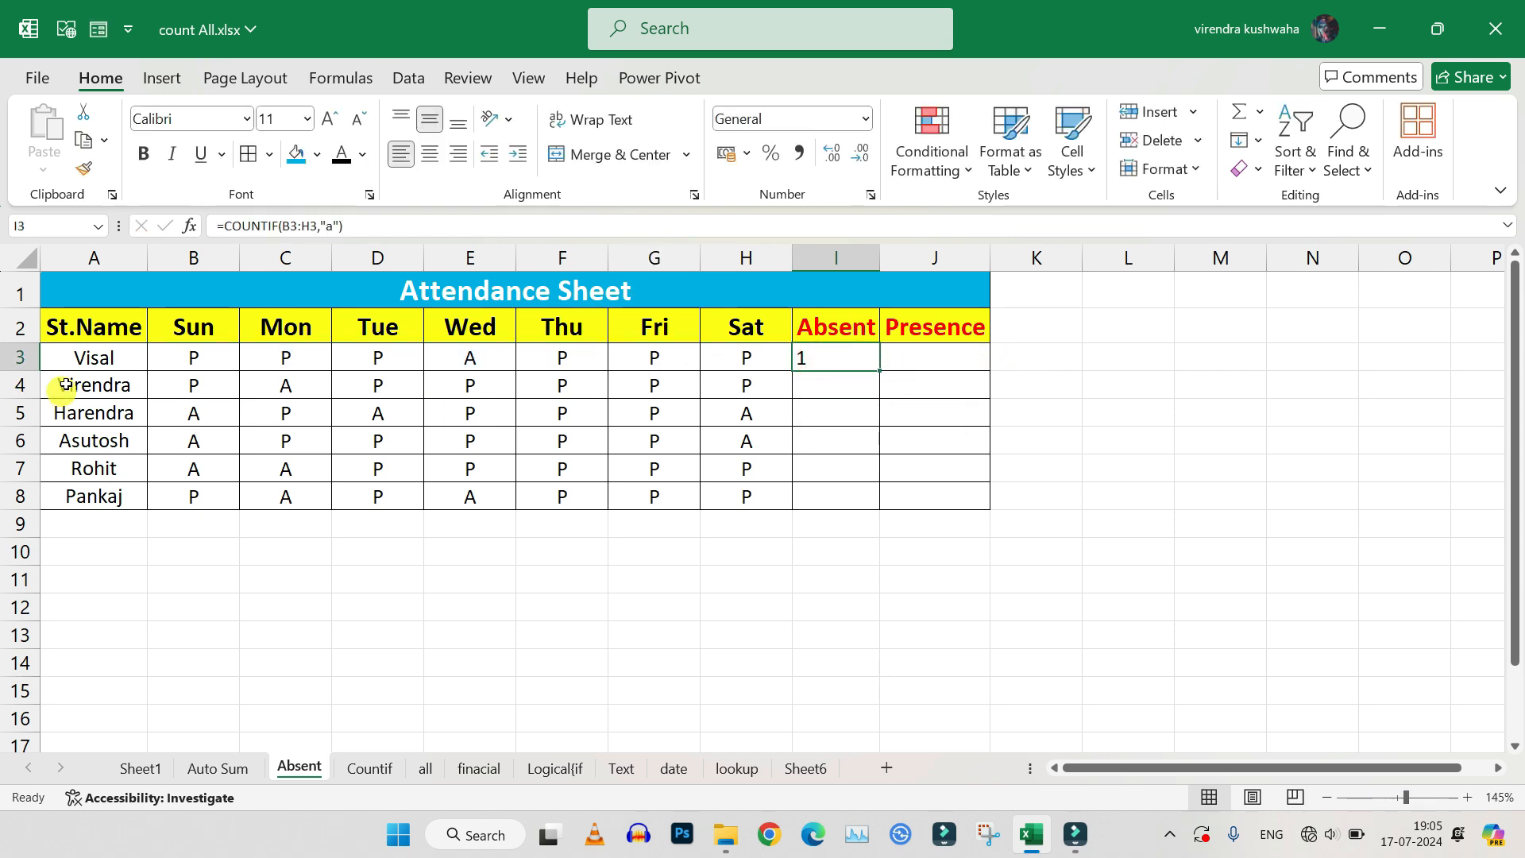
pyautogui.click(88, 357)
pyautogui.click(467, 362)
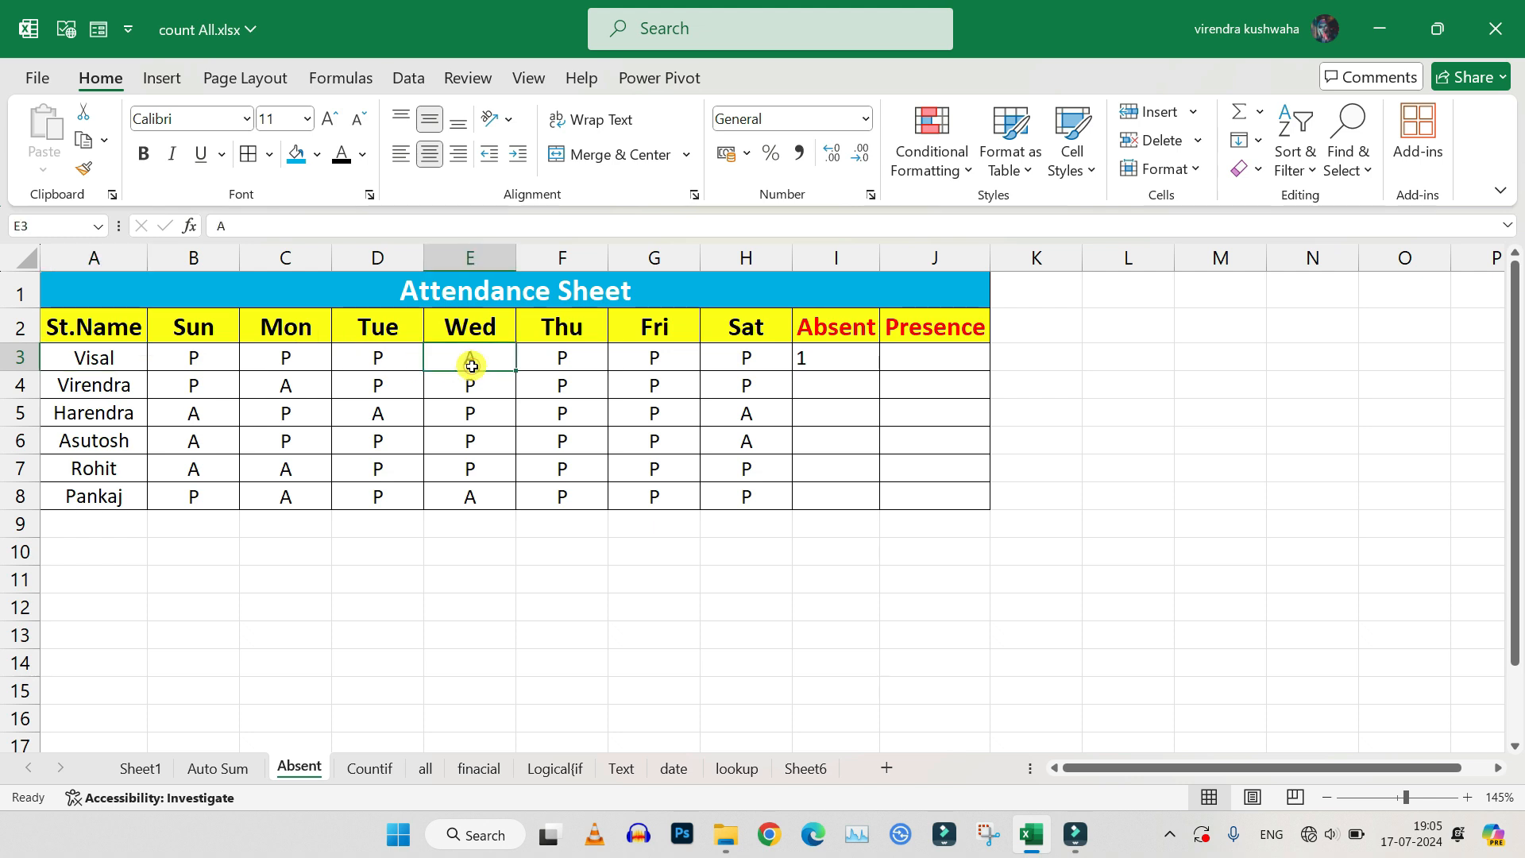
pyautogui.click(826, 358)
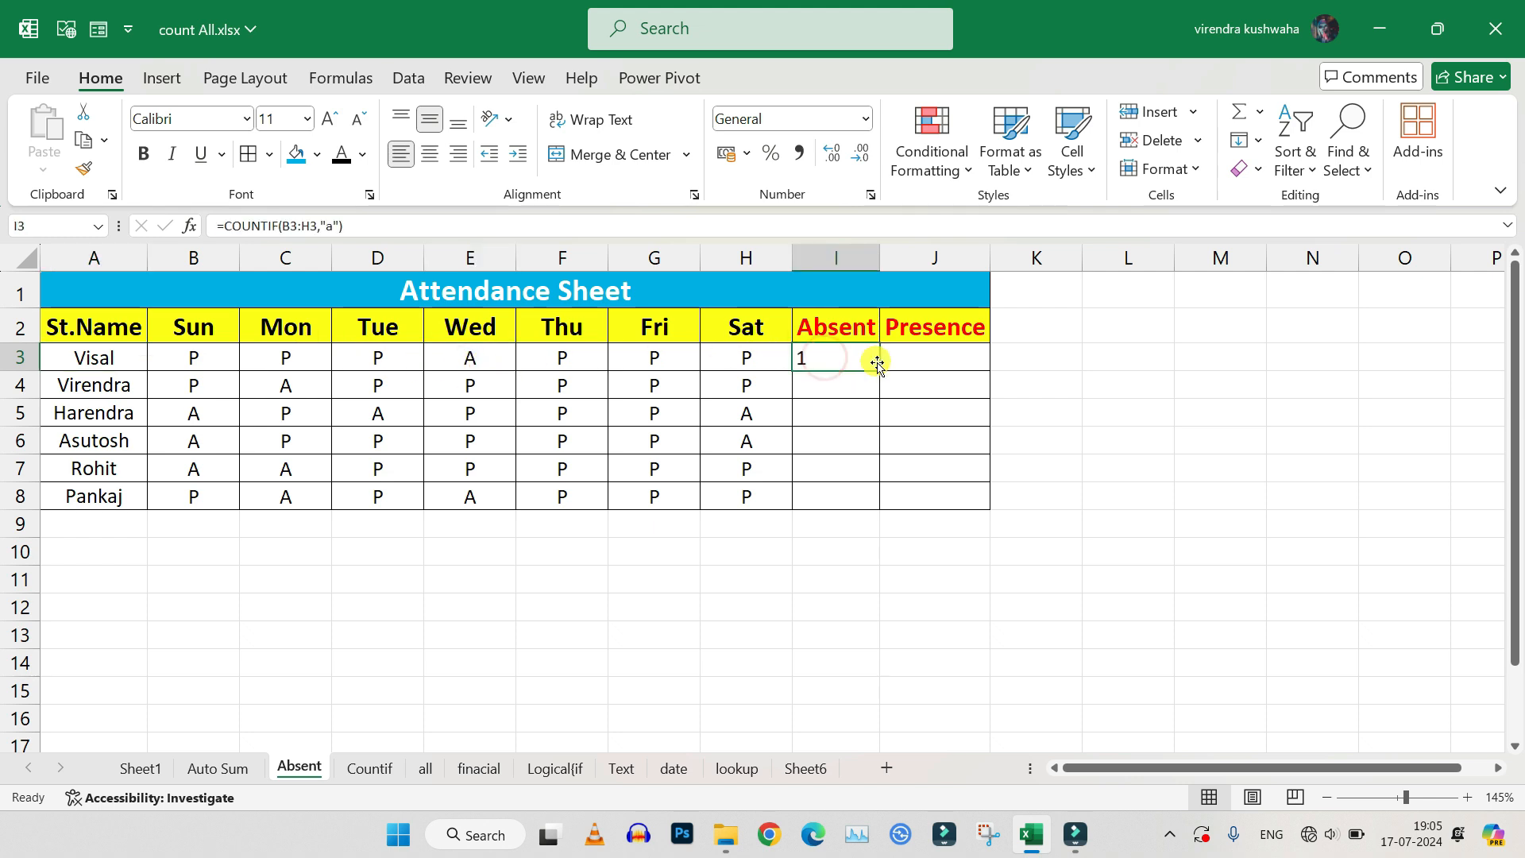
# Step: Fill the absence formula from I3 down to I8 and check the last student's count against the Monday and Wednesday entries
pyautogui.moveTo(880, 371); pyautogui.dragTo(877, 506)
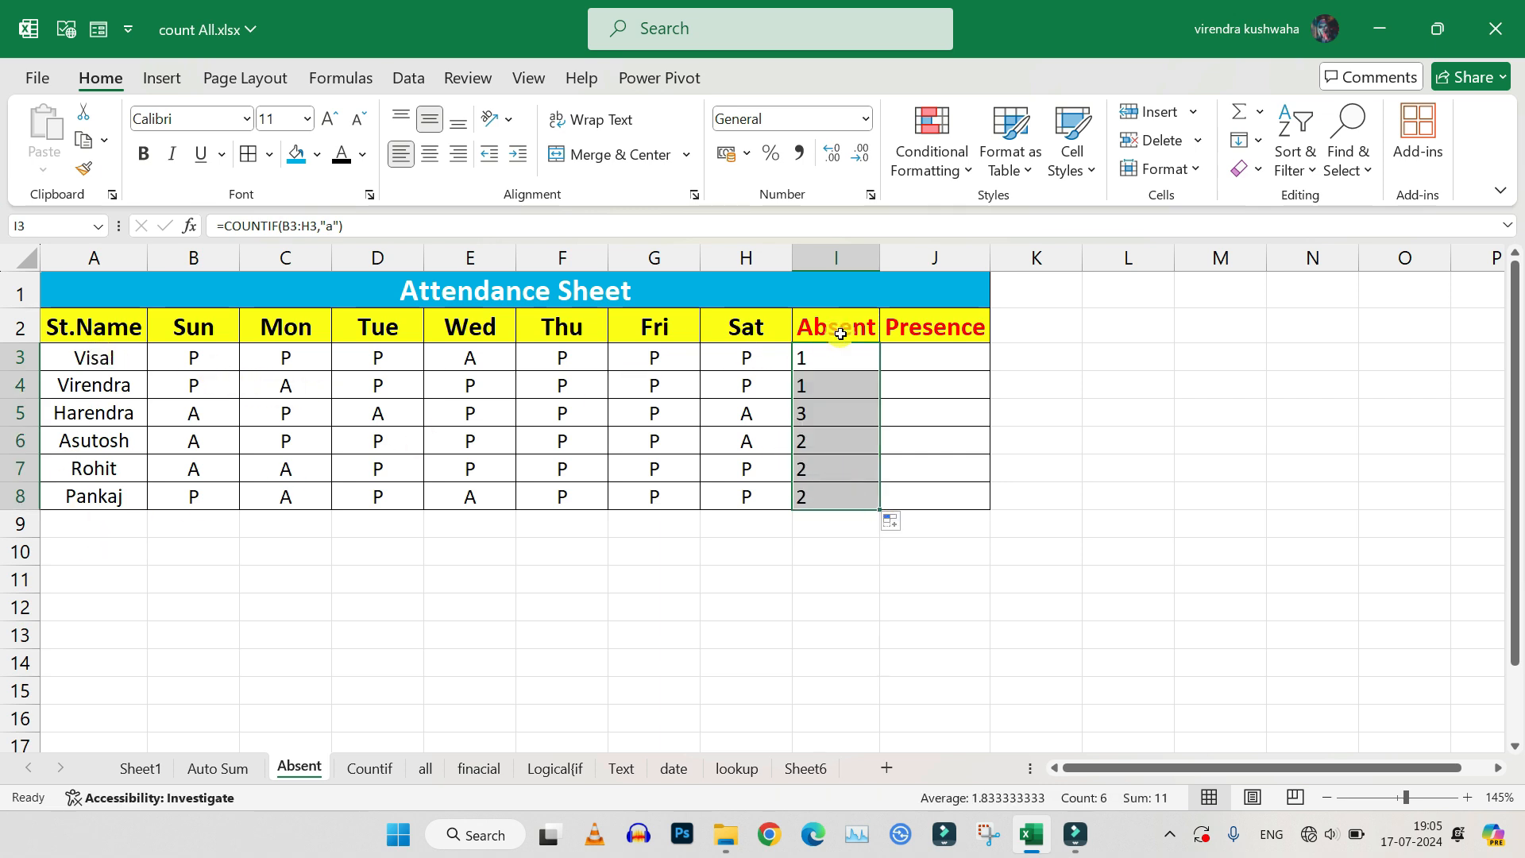
pyautogui.moveTo(834, 358); pyautogui.dragTo(837, 500)
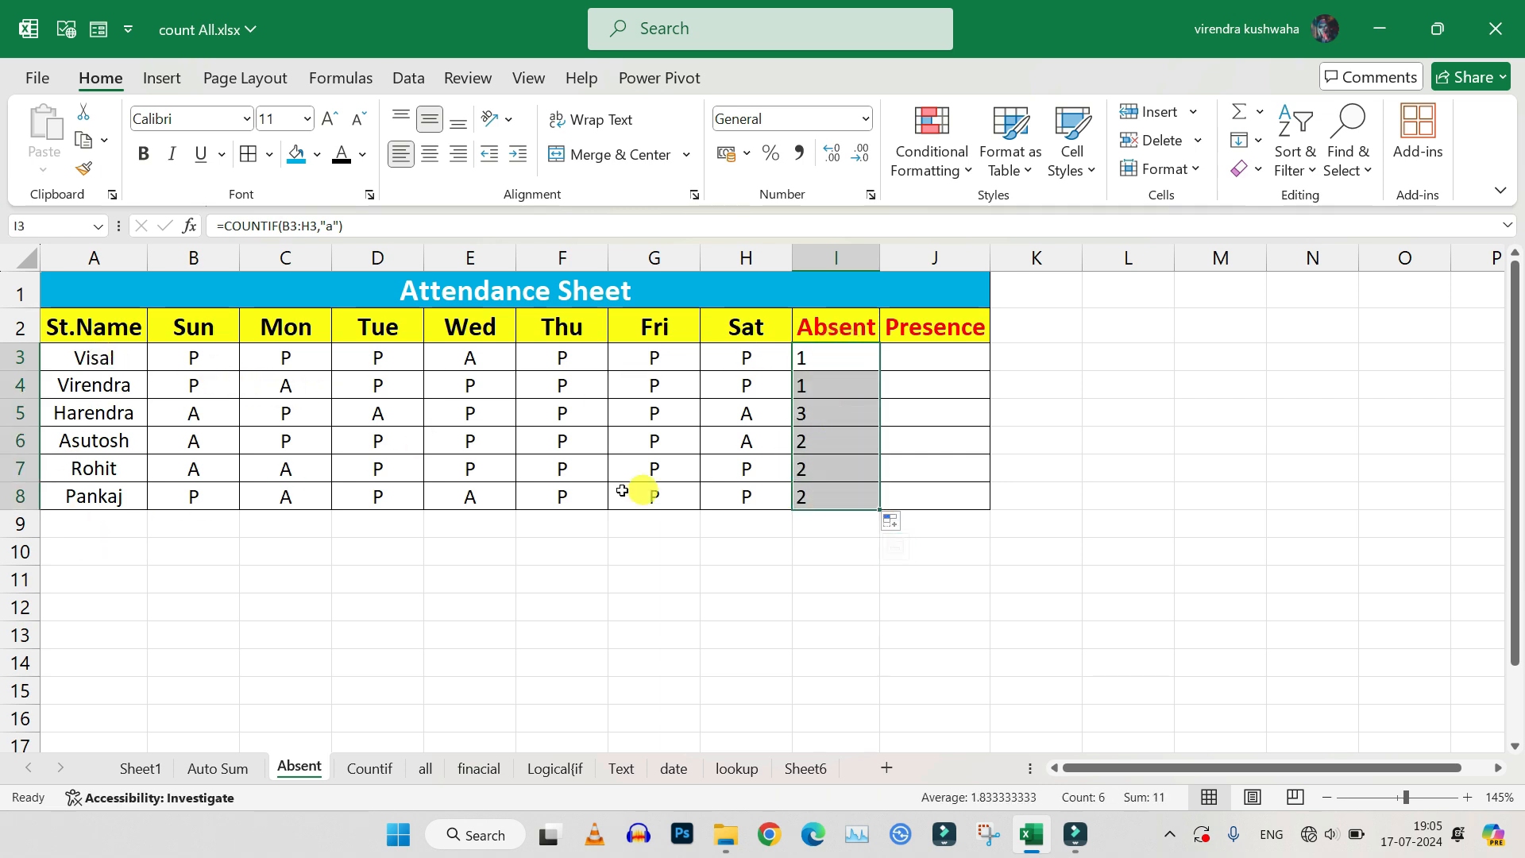
pyautogui.click(459, 502)
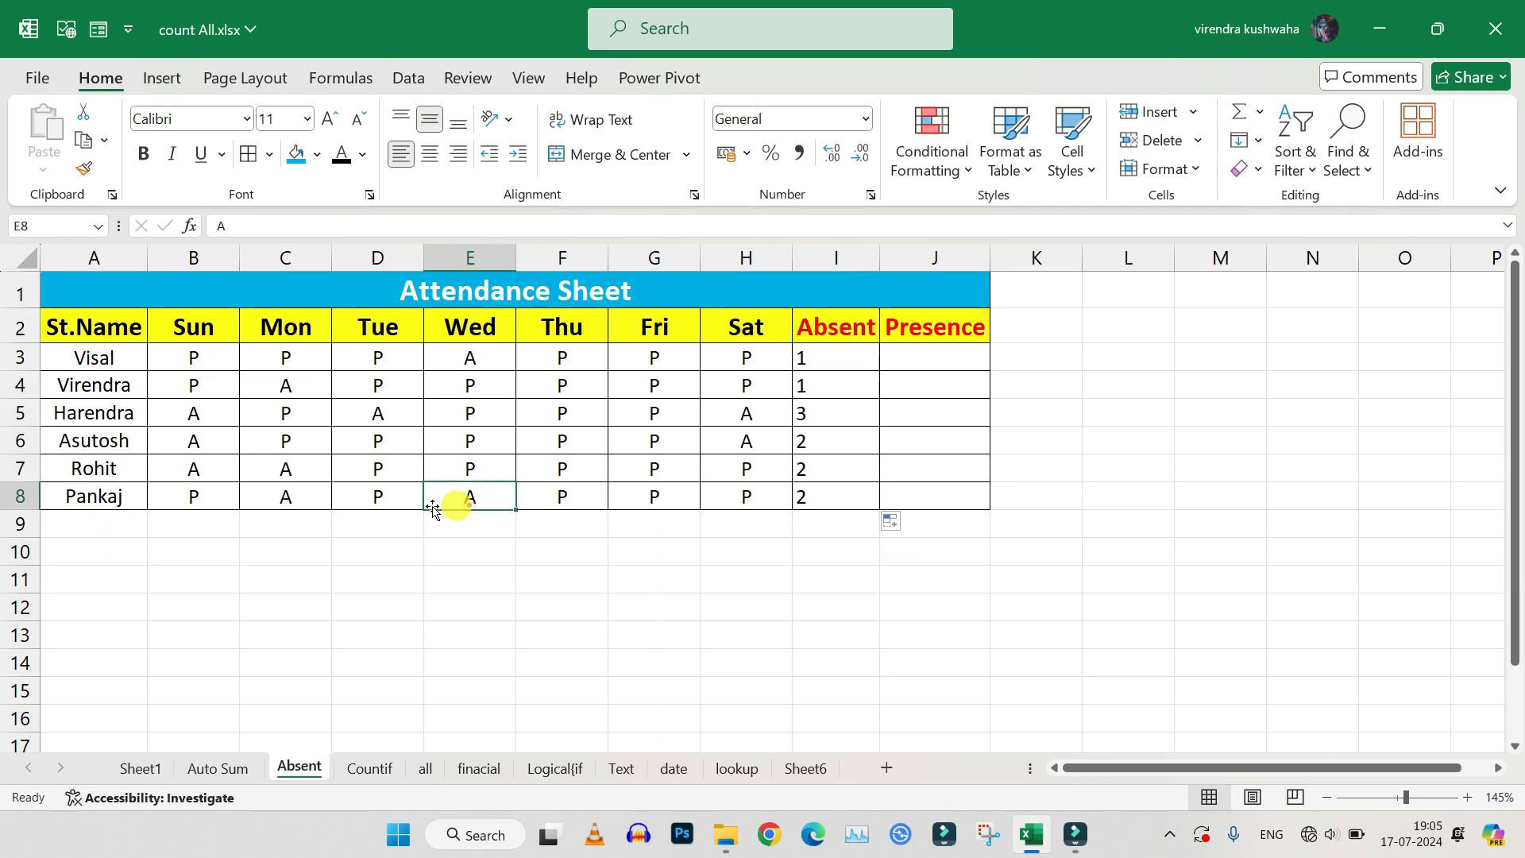
pyautogui.click(286, 502)
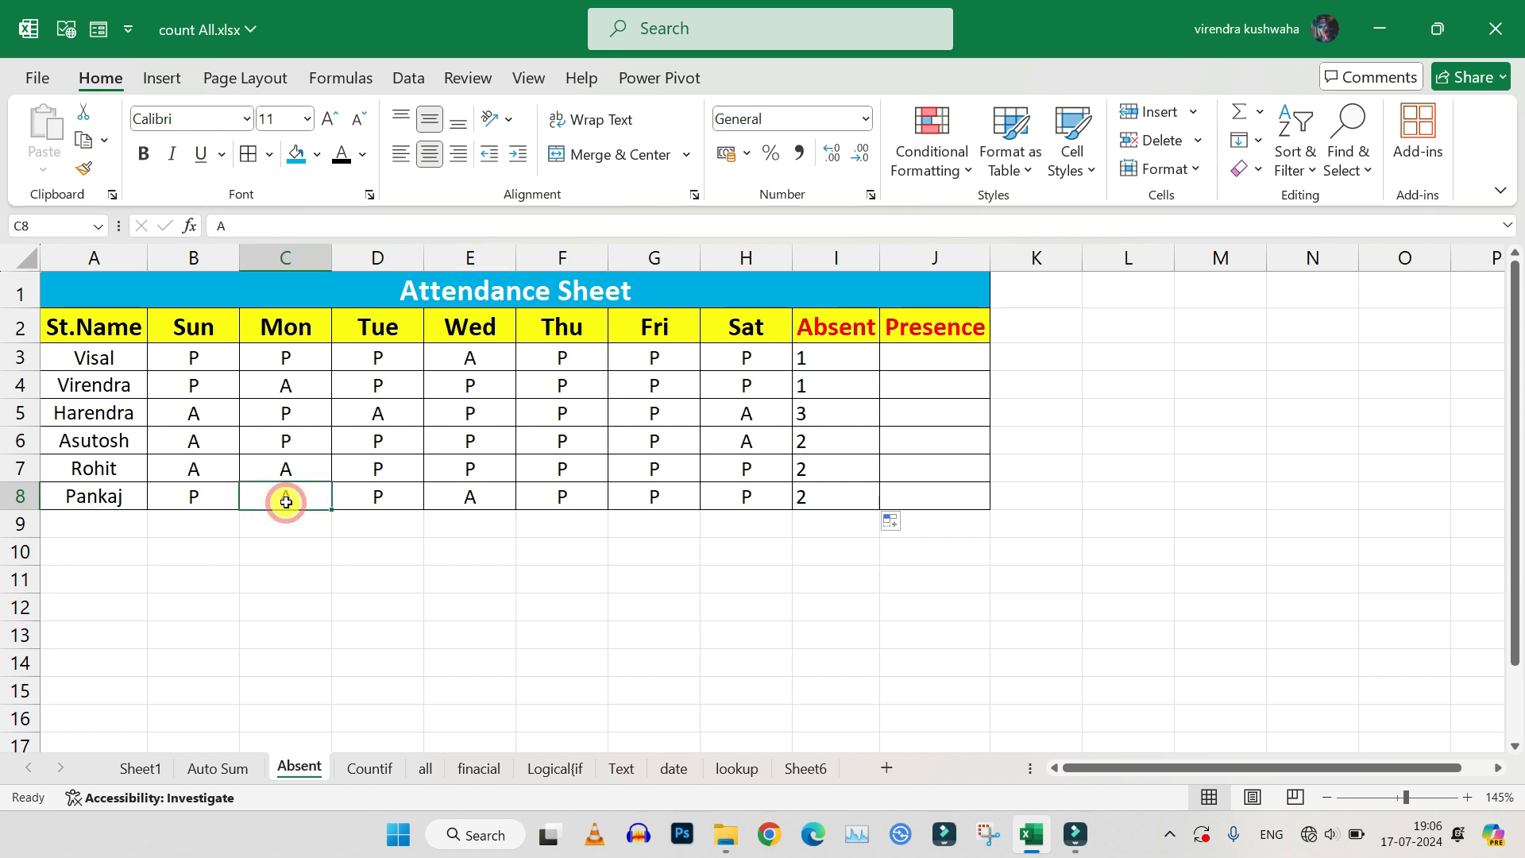
pyautogui.click(474, 497)
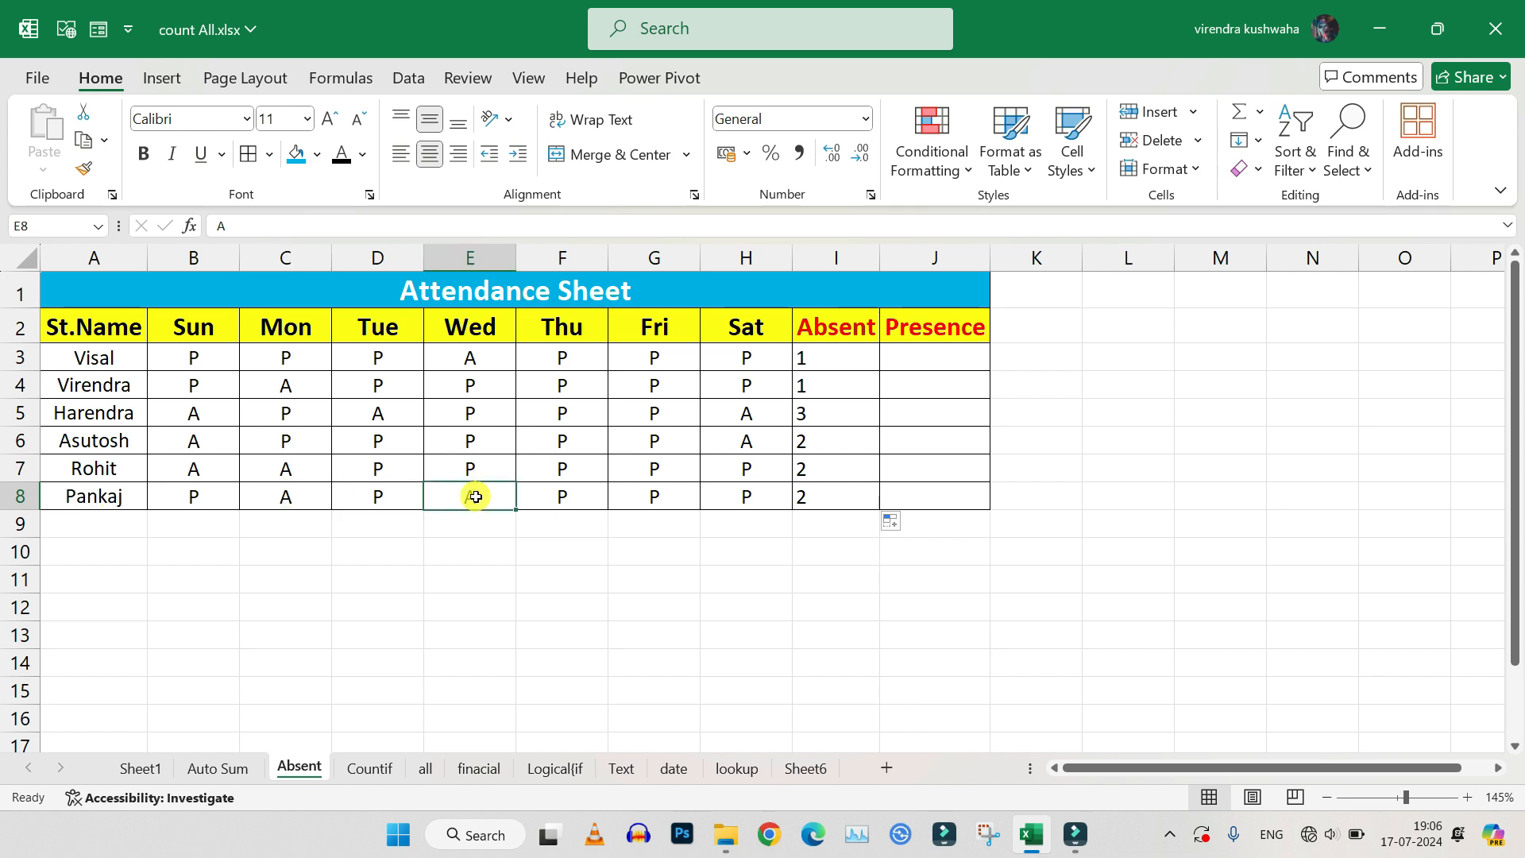
# Step: Enter the formula =COUNTIF(B3:H3,"P") in J3 to count the first student's days present
pyautogui.click(928, 359)
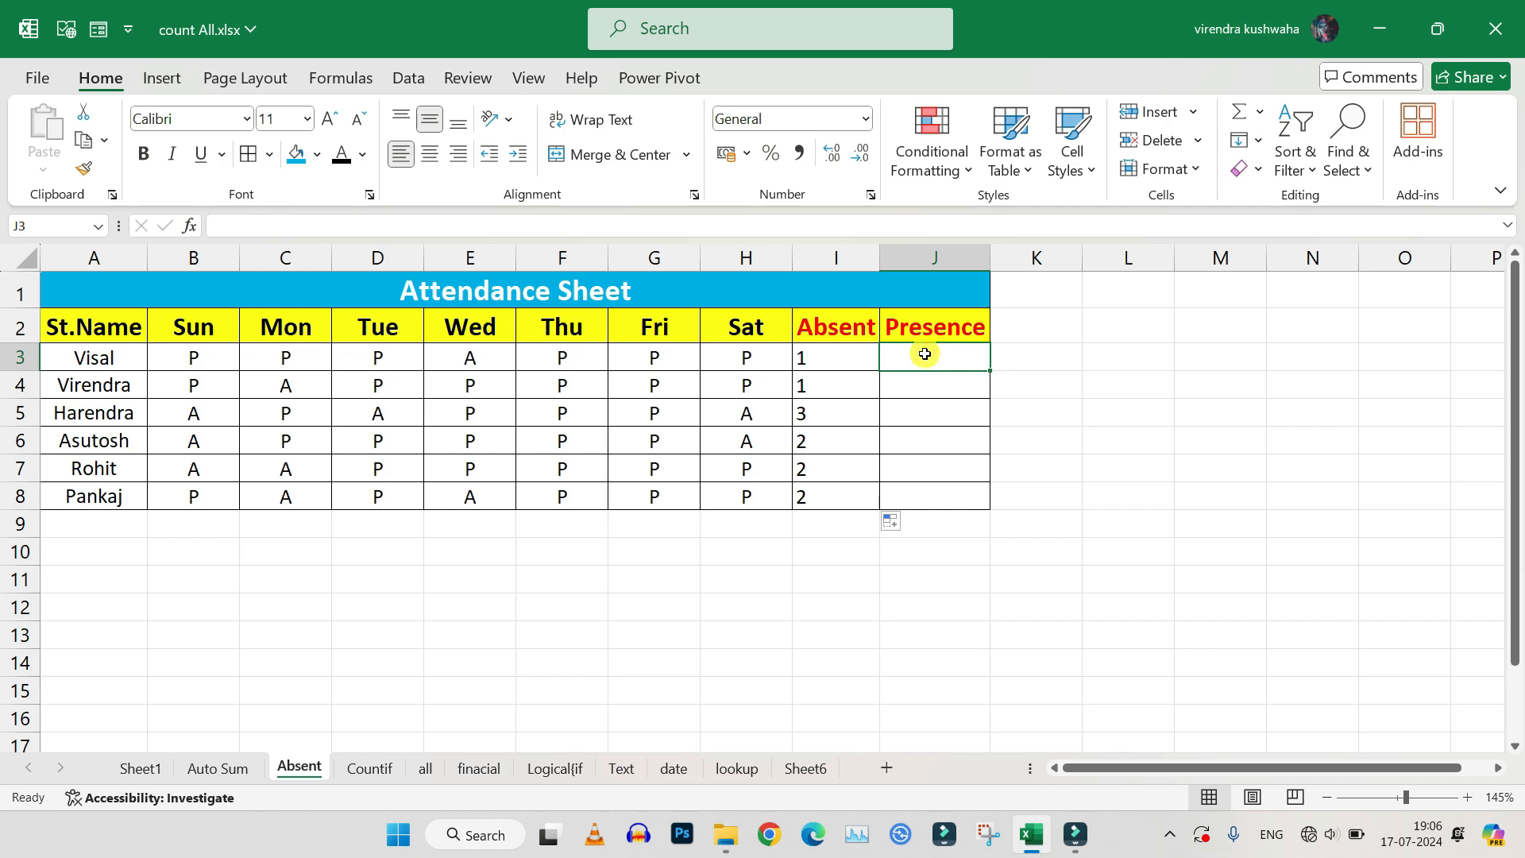
pyautogui.click(942, 386)
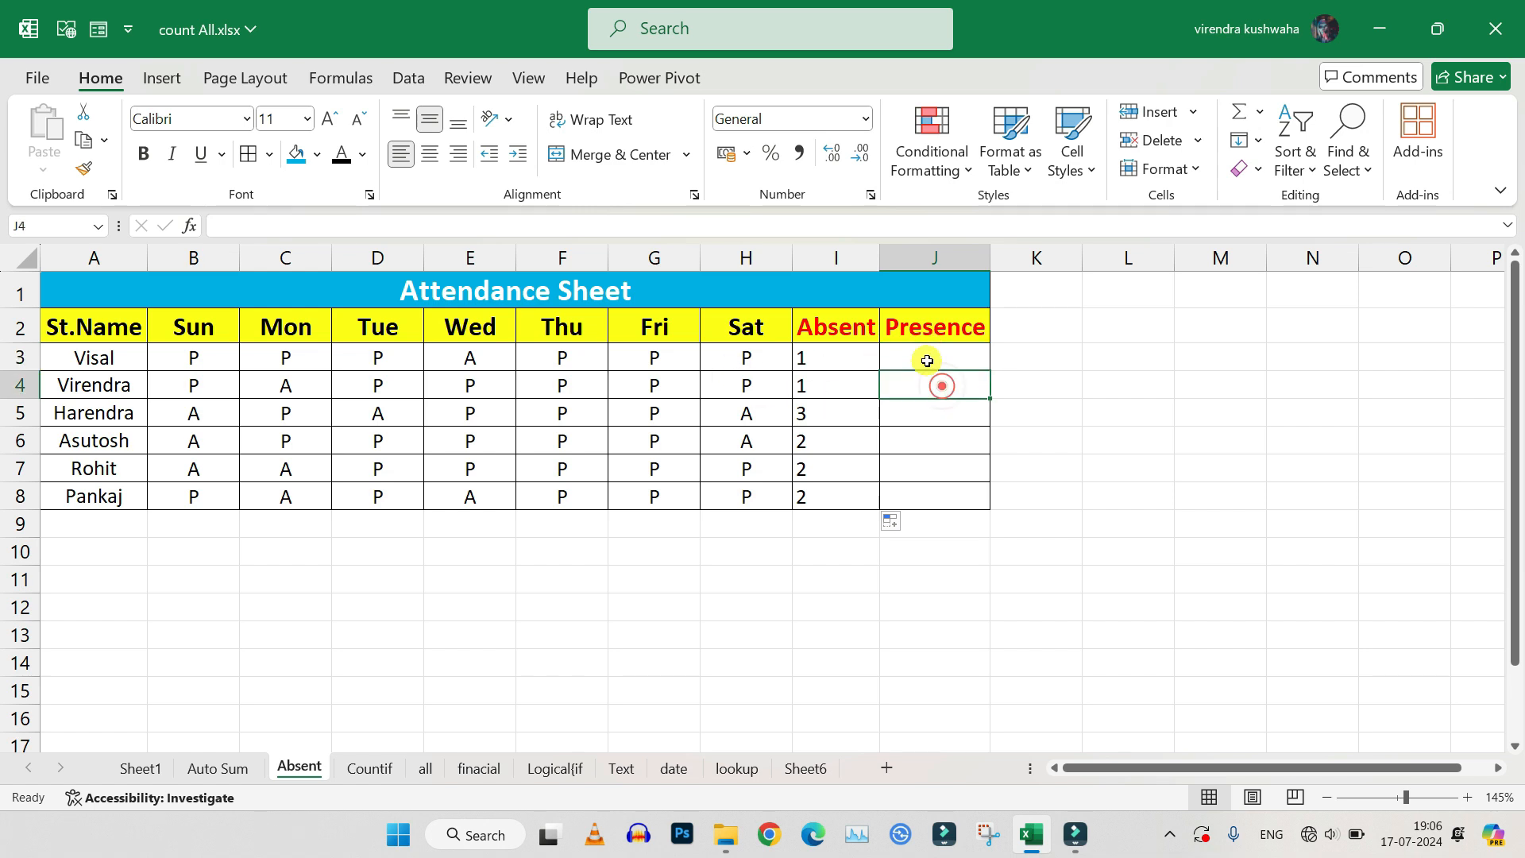
pyautogui.click(927, 361)
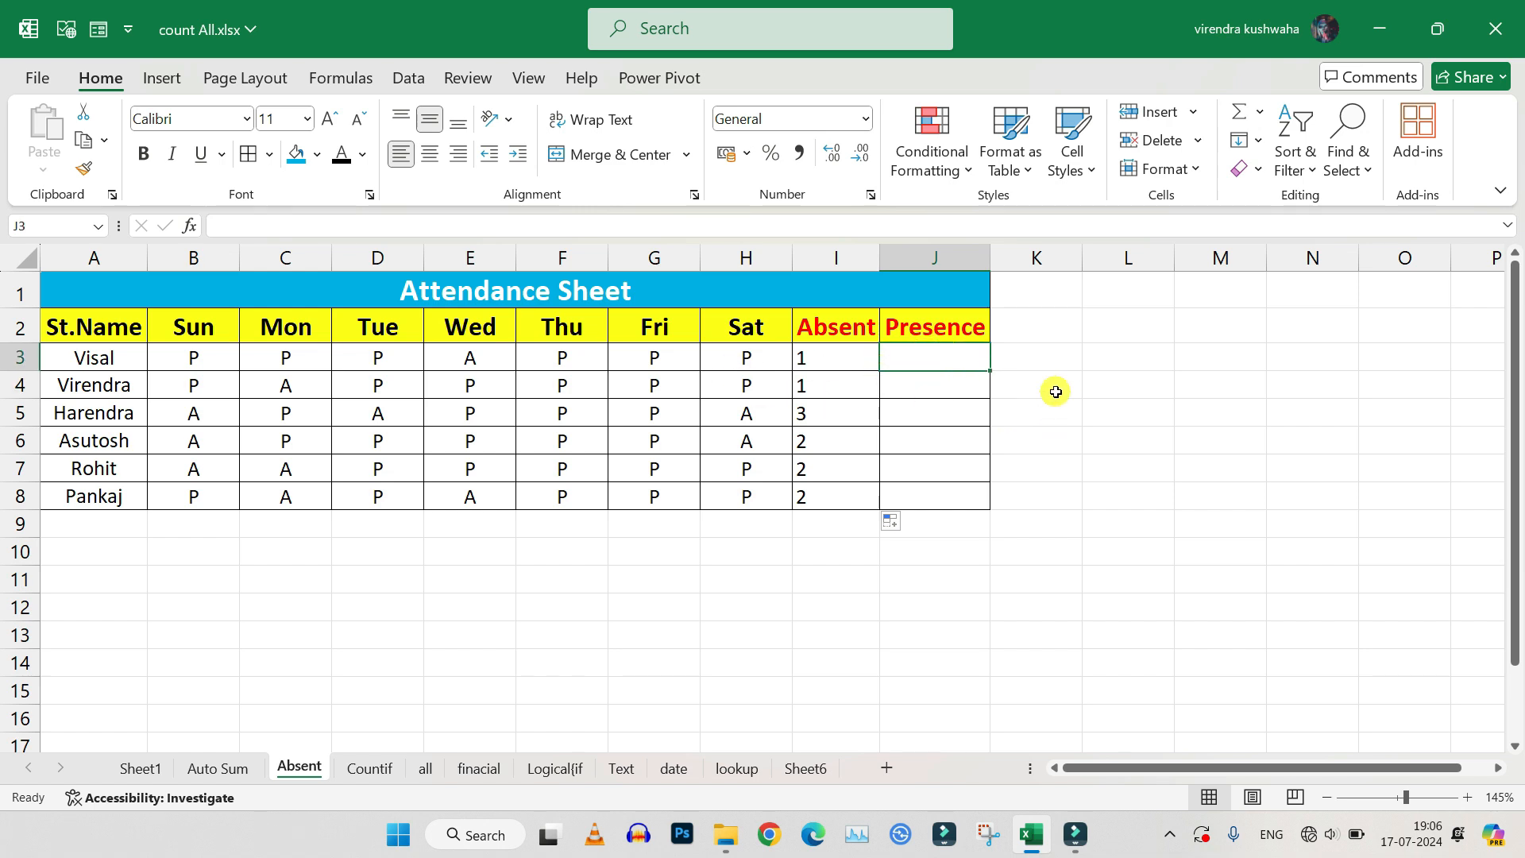
pyautogui.write('=')
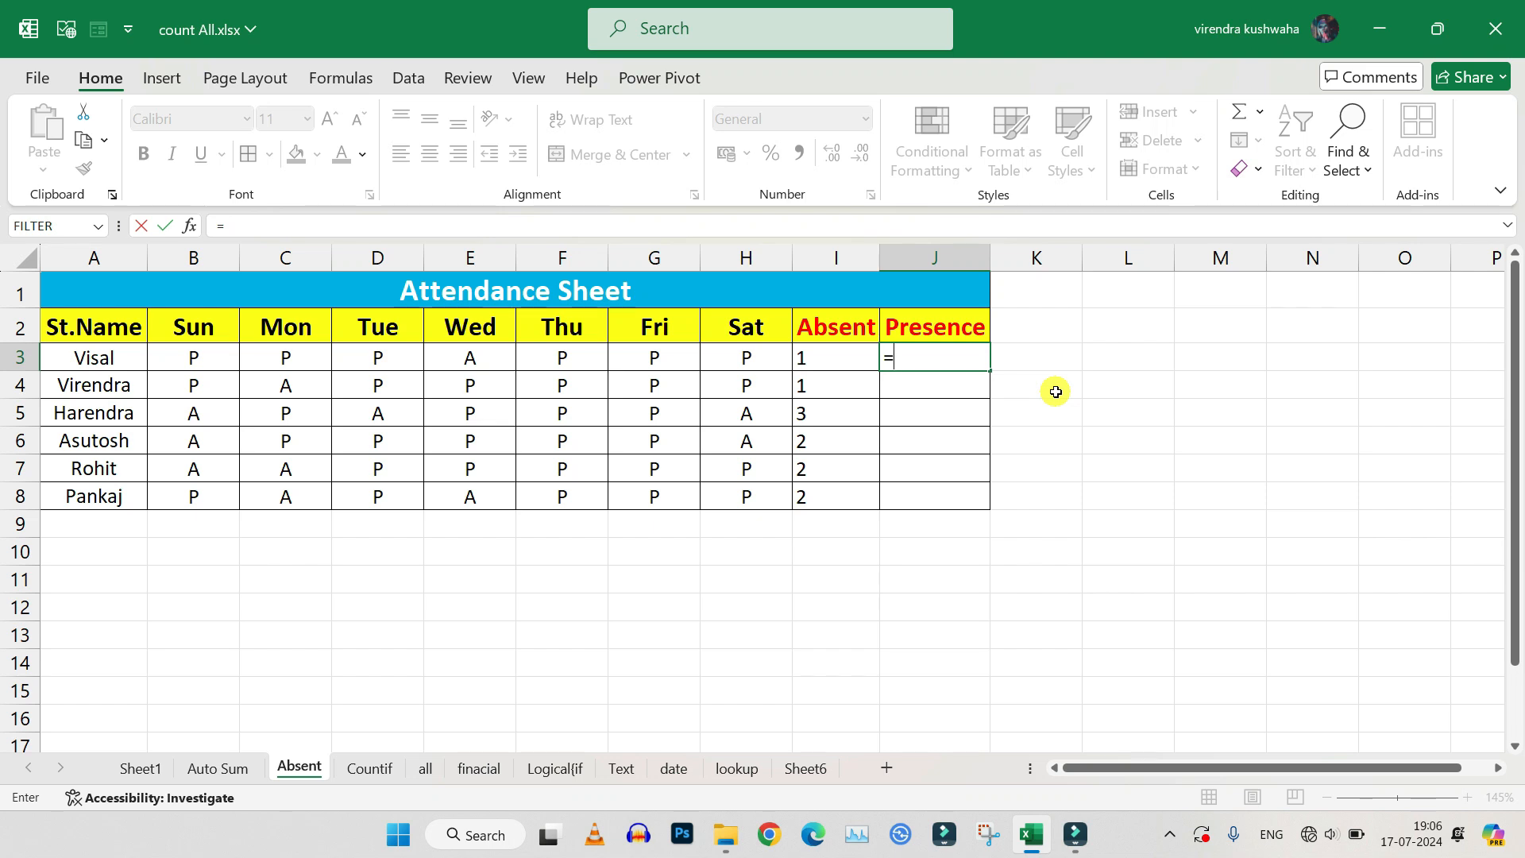
pyautogui.write('count')
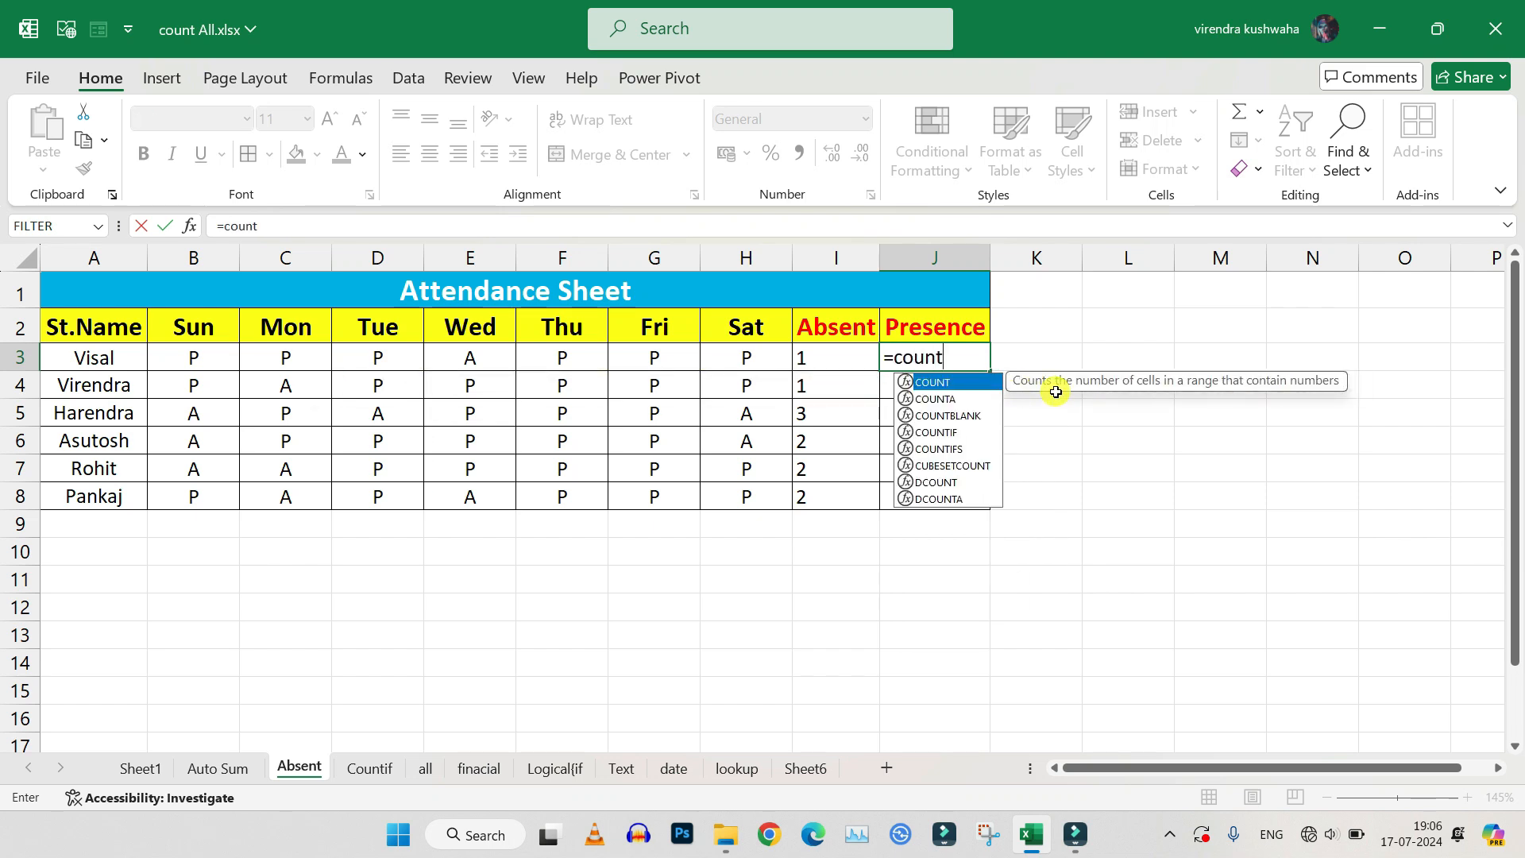
pyautogui.write('i')
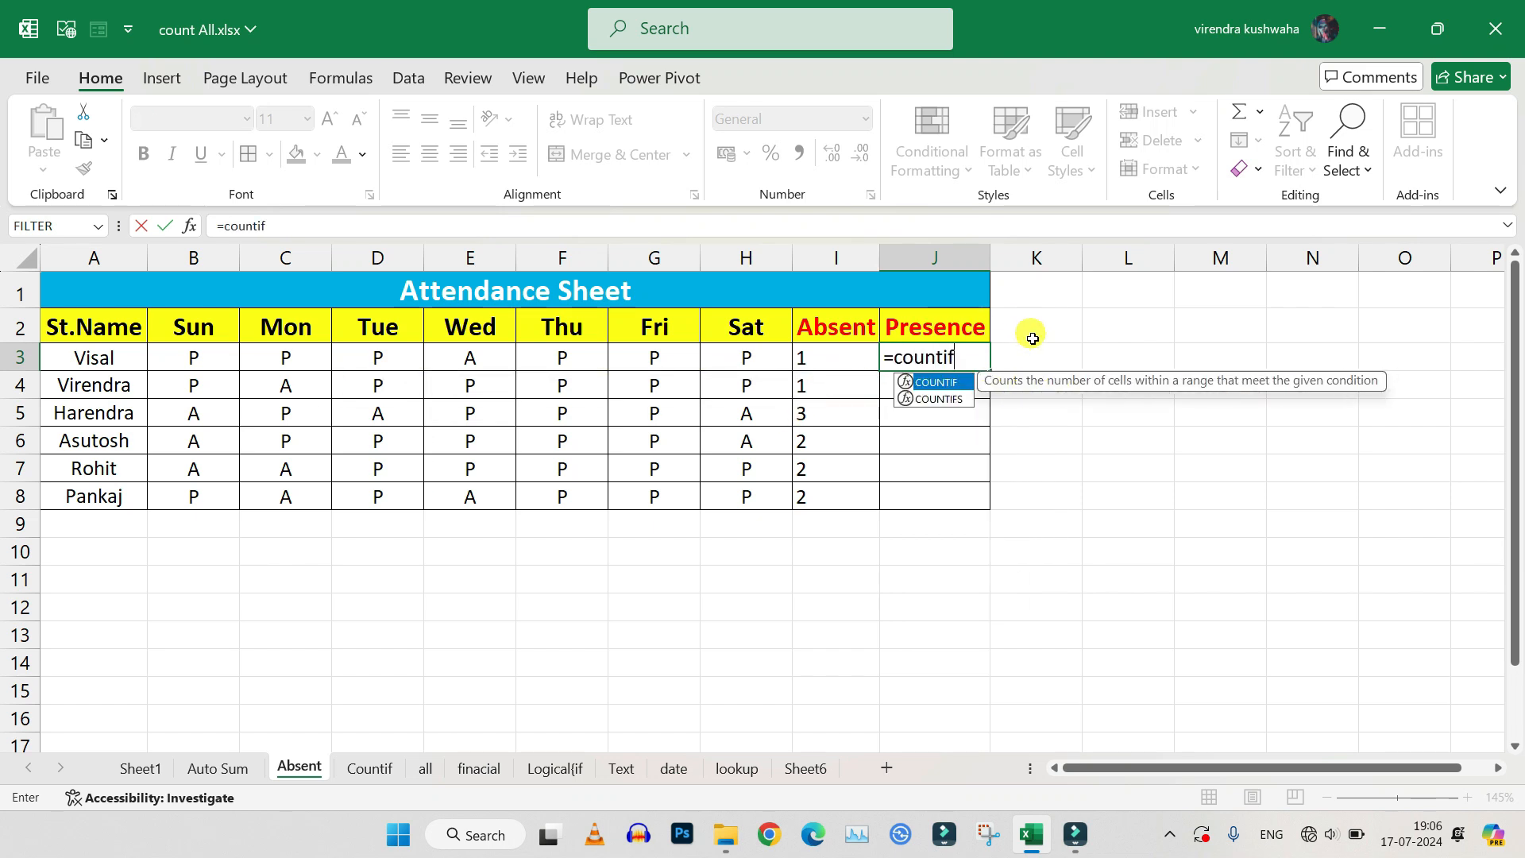
pyautogui.write('f')
pyautogui.press('Tab')
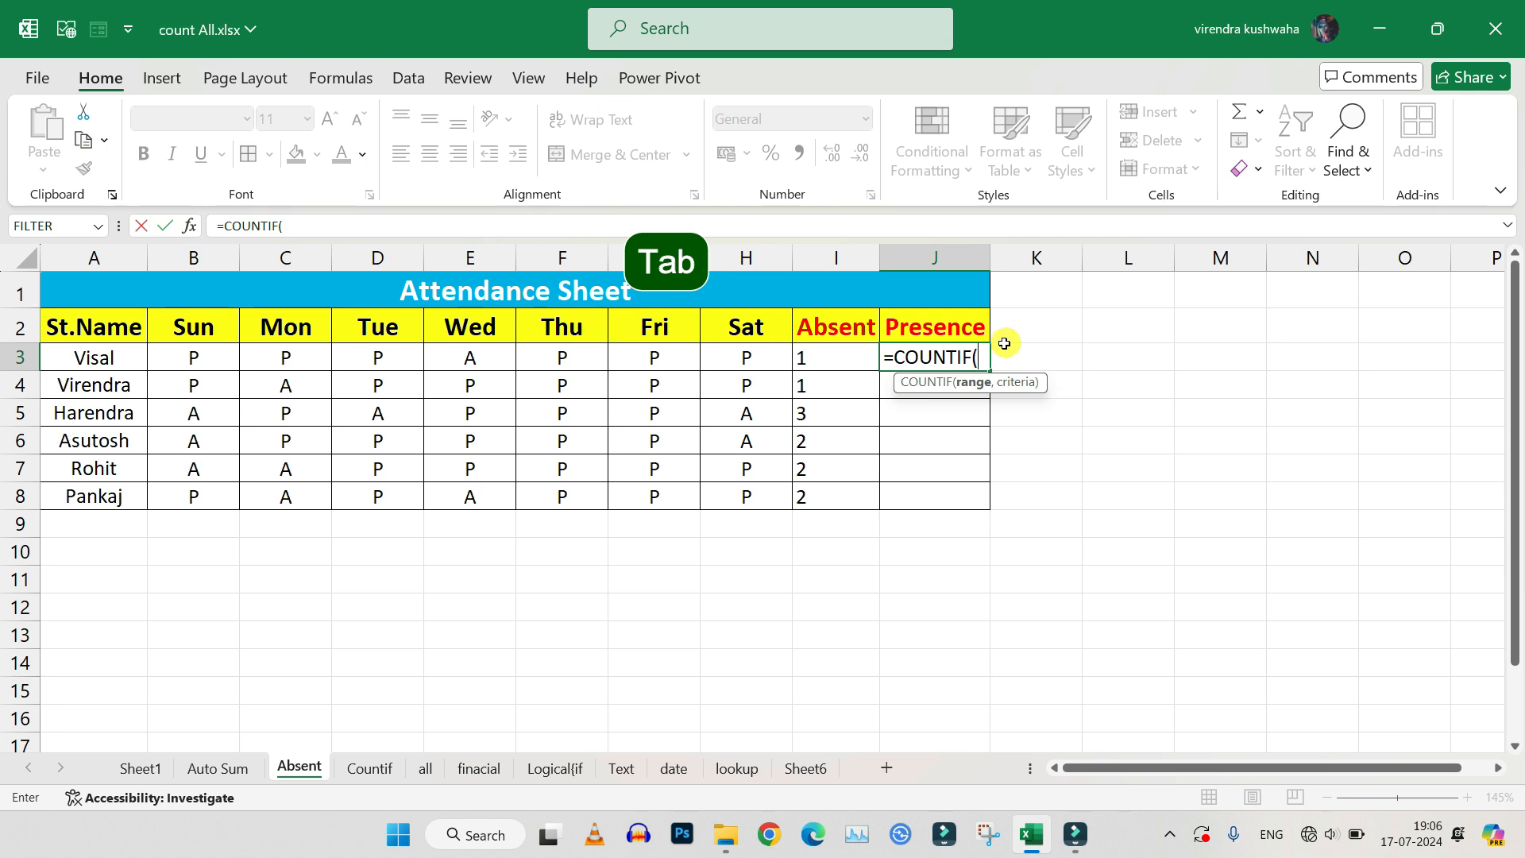
pyautogui.moveTo(181, 363); pyautogui.dragTo(736, 367)
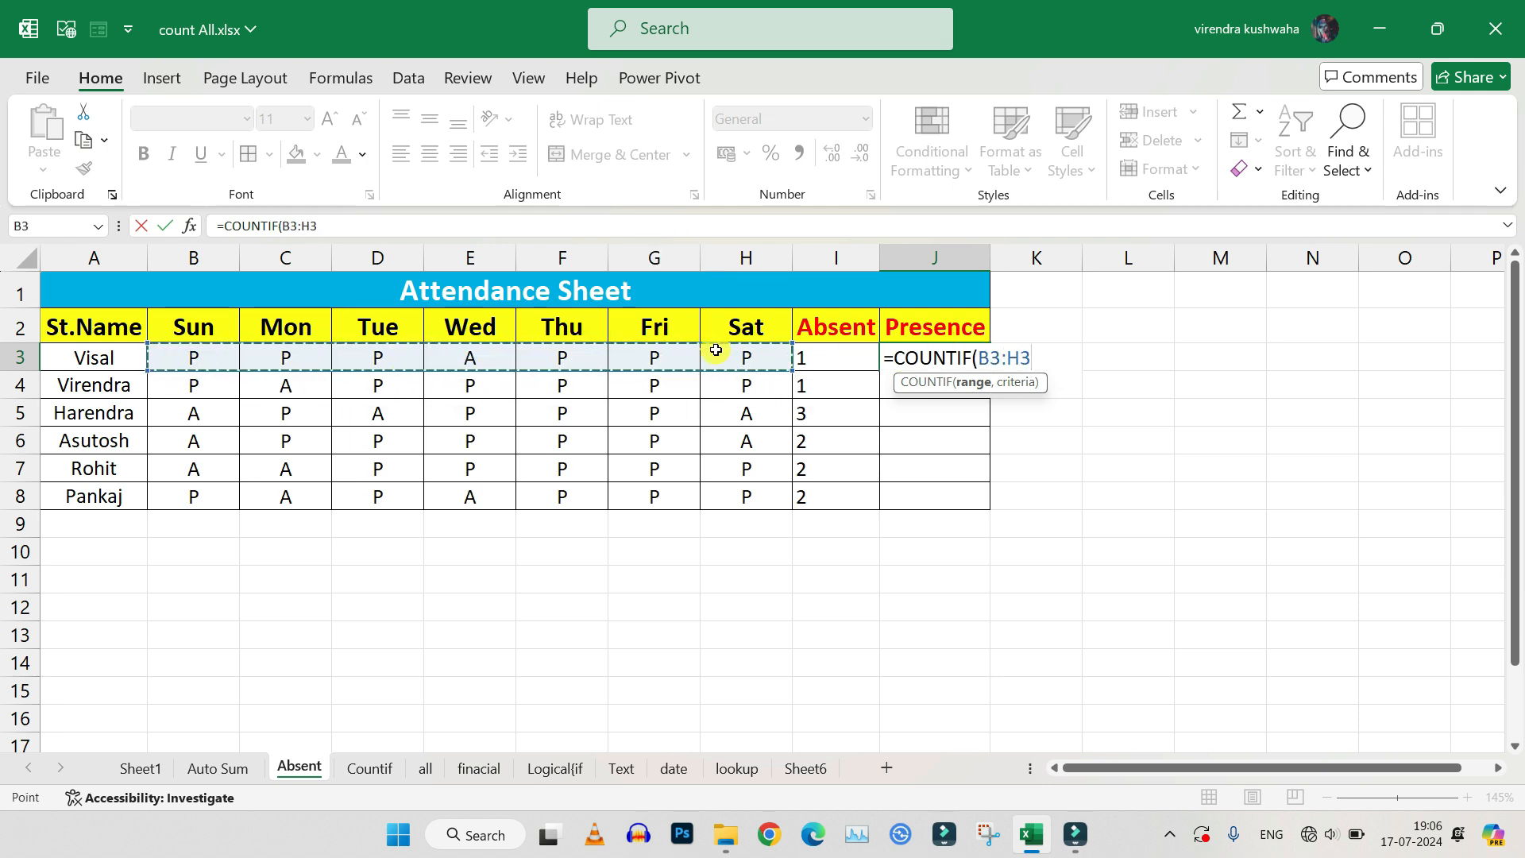
pyautogui.write(',')
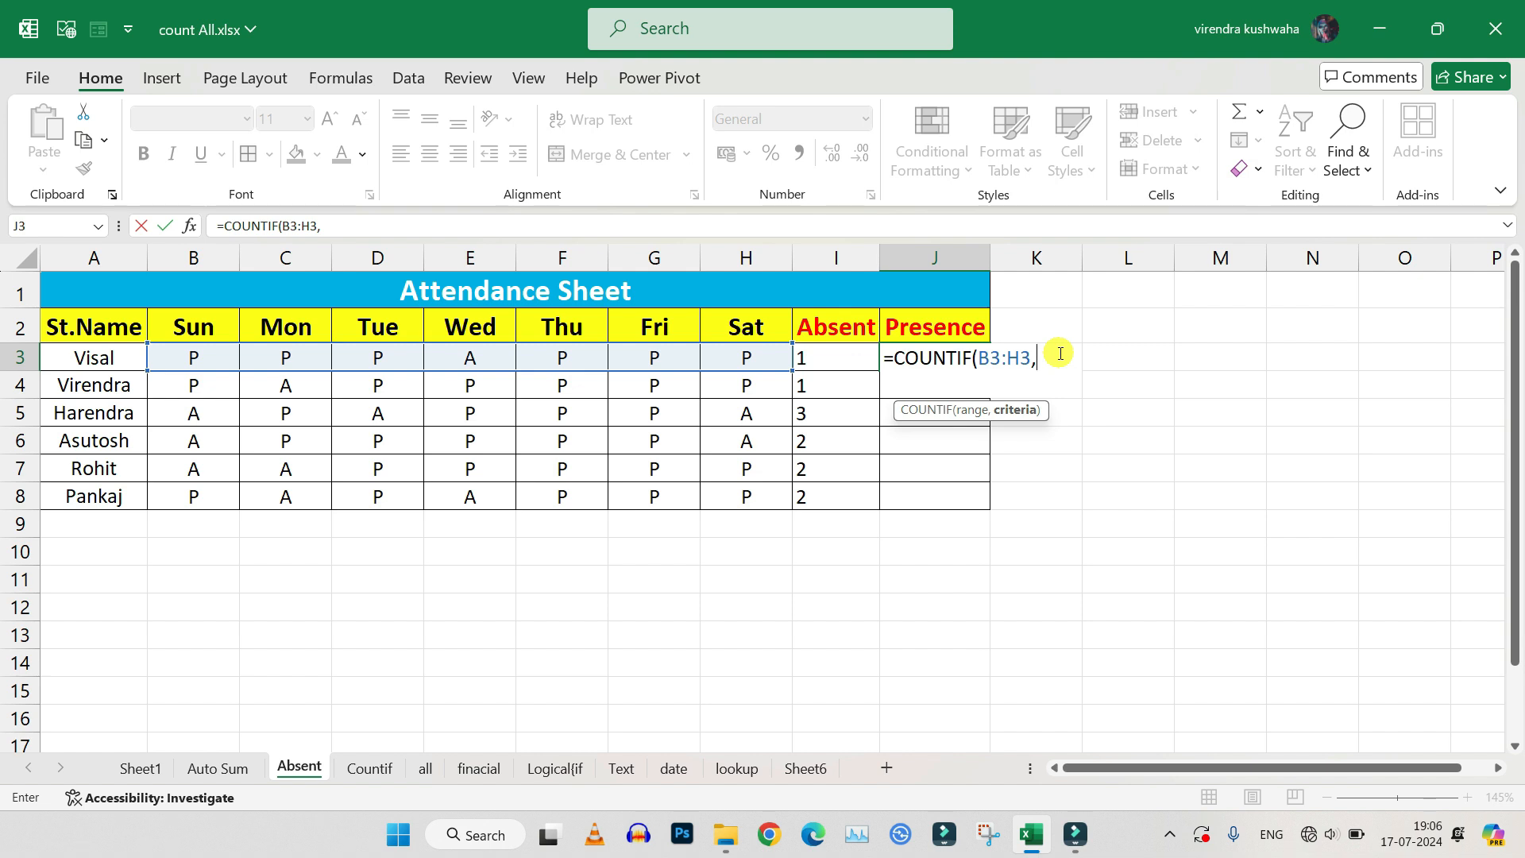
pyautogui.write('"')
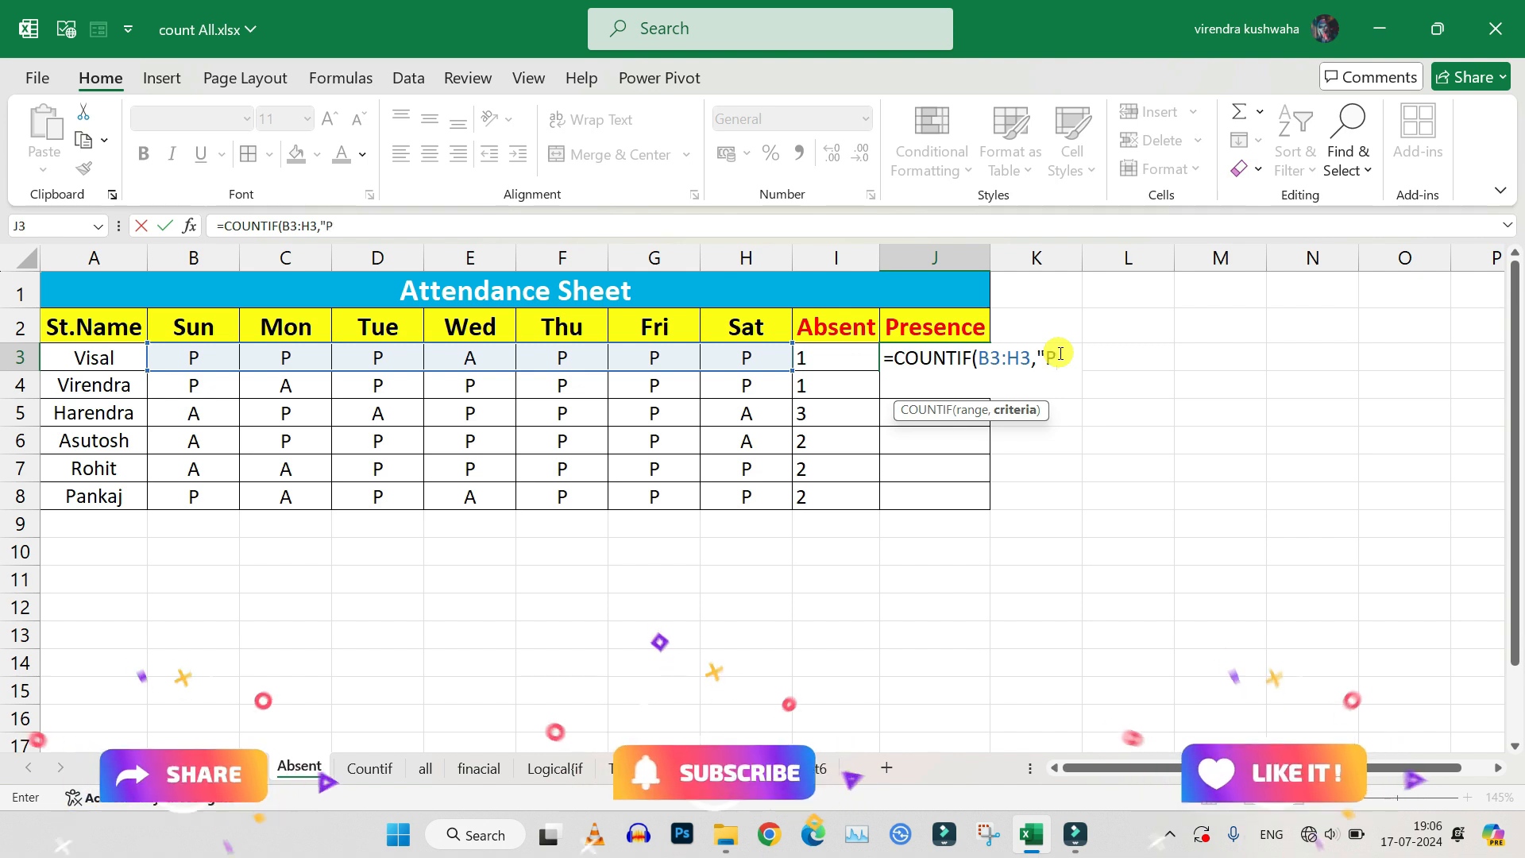
pyautogui.write('P"')
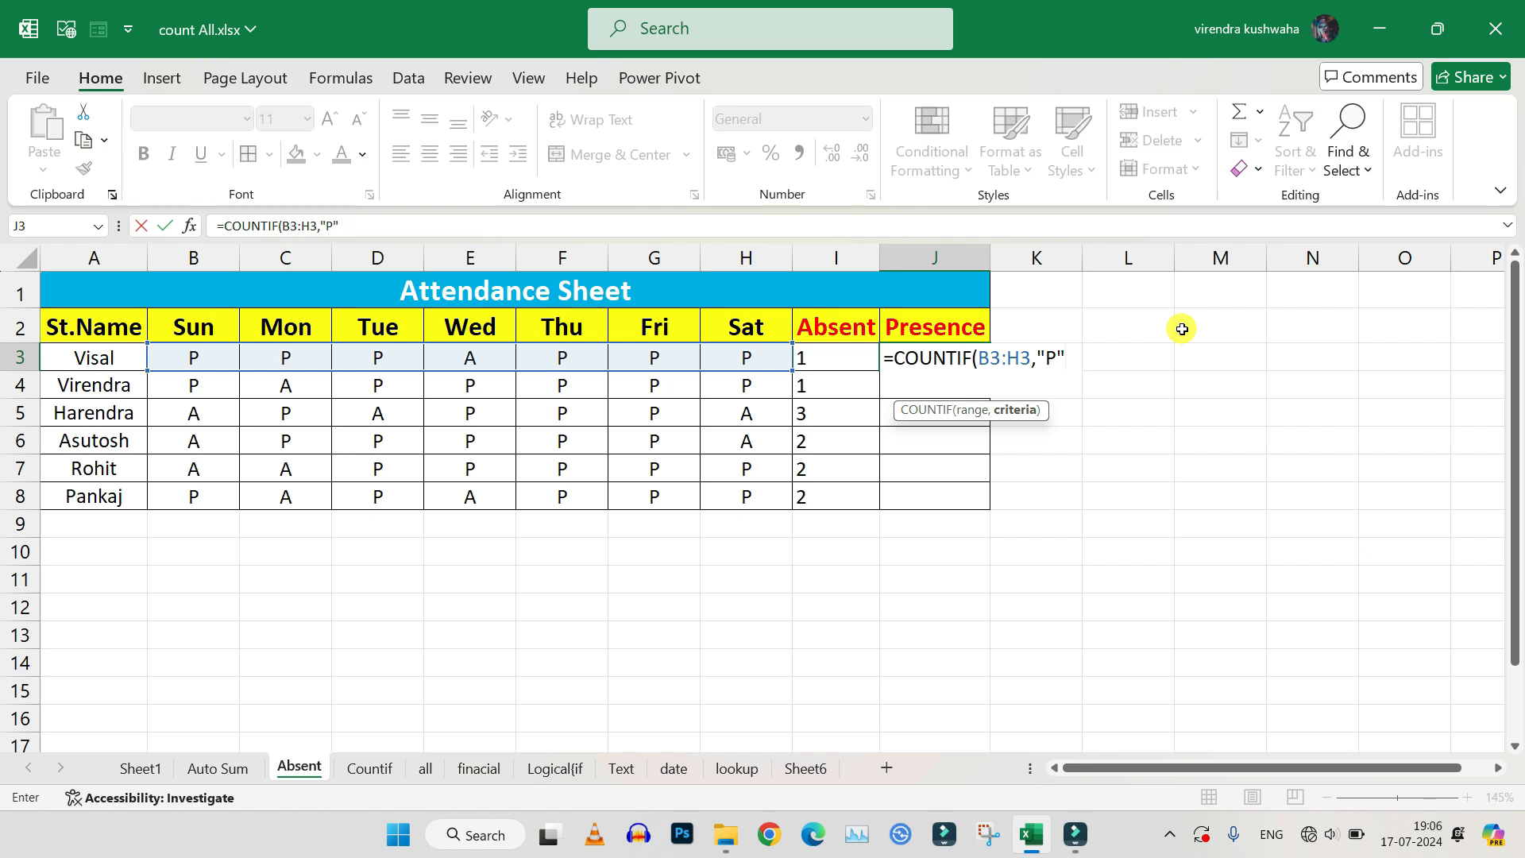
pyautogui.write(')')
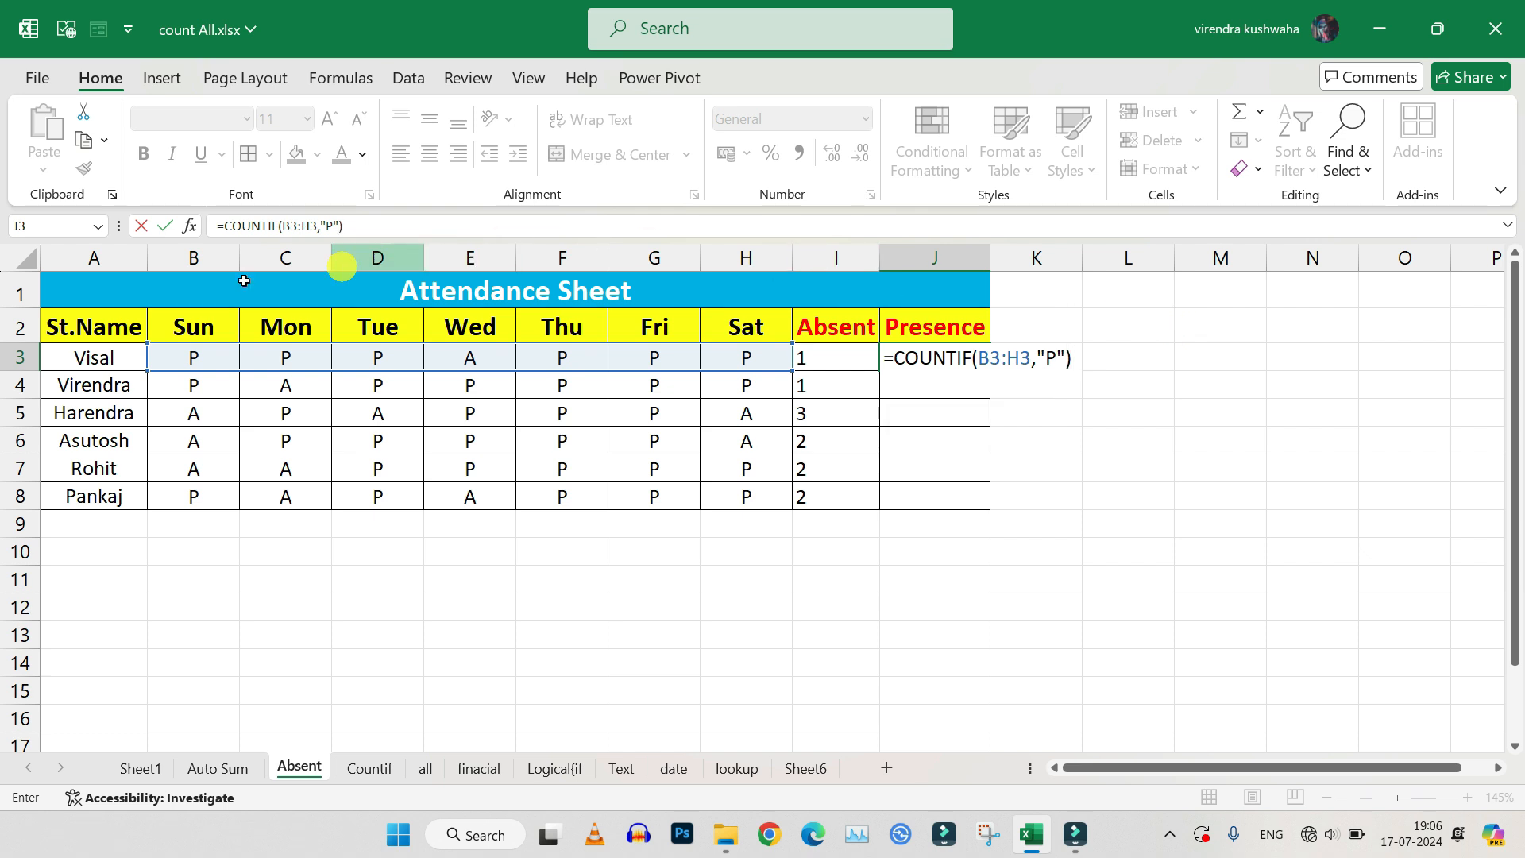
pyautogui.press('Return')
# Step: Fill the presence formula from J3 down to J8 and compare the Presence counts with the Absent counts
pyautogui.click(944, 347)
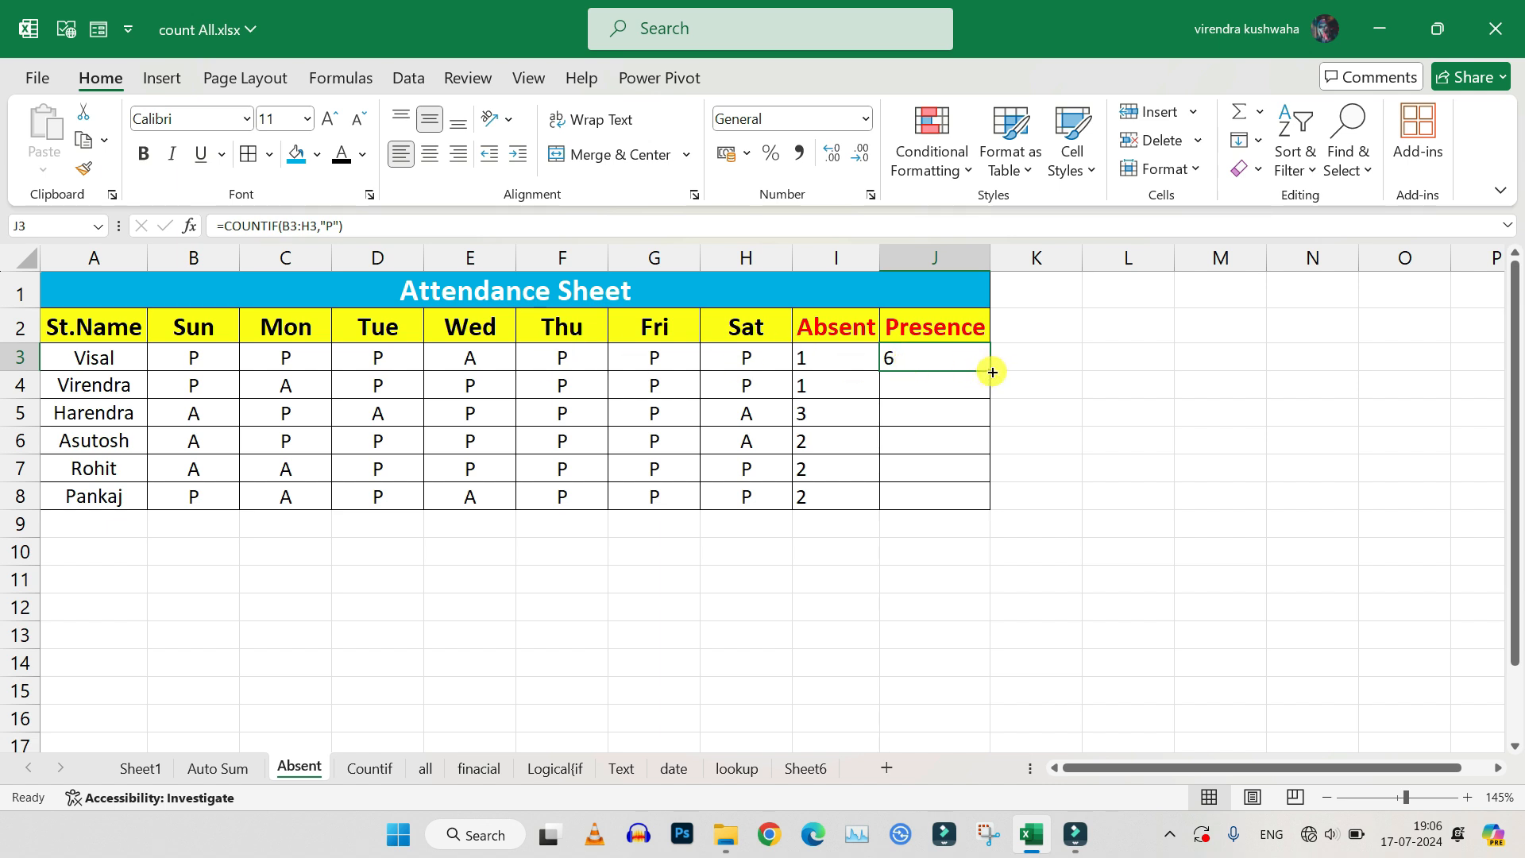
pyautogui.moveTo(991, 372); pyautogui.dragTo(976, 505)
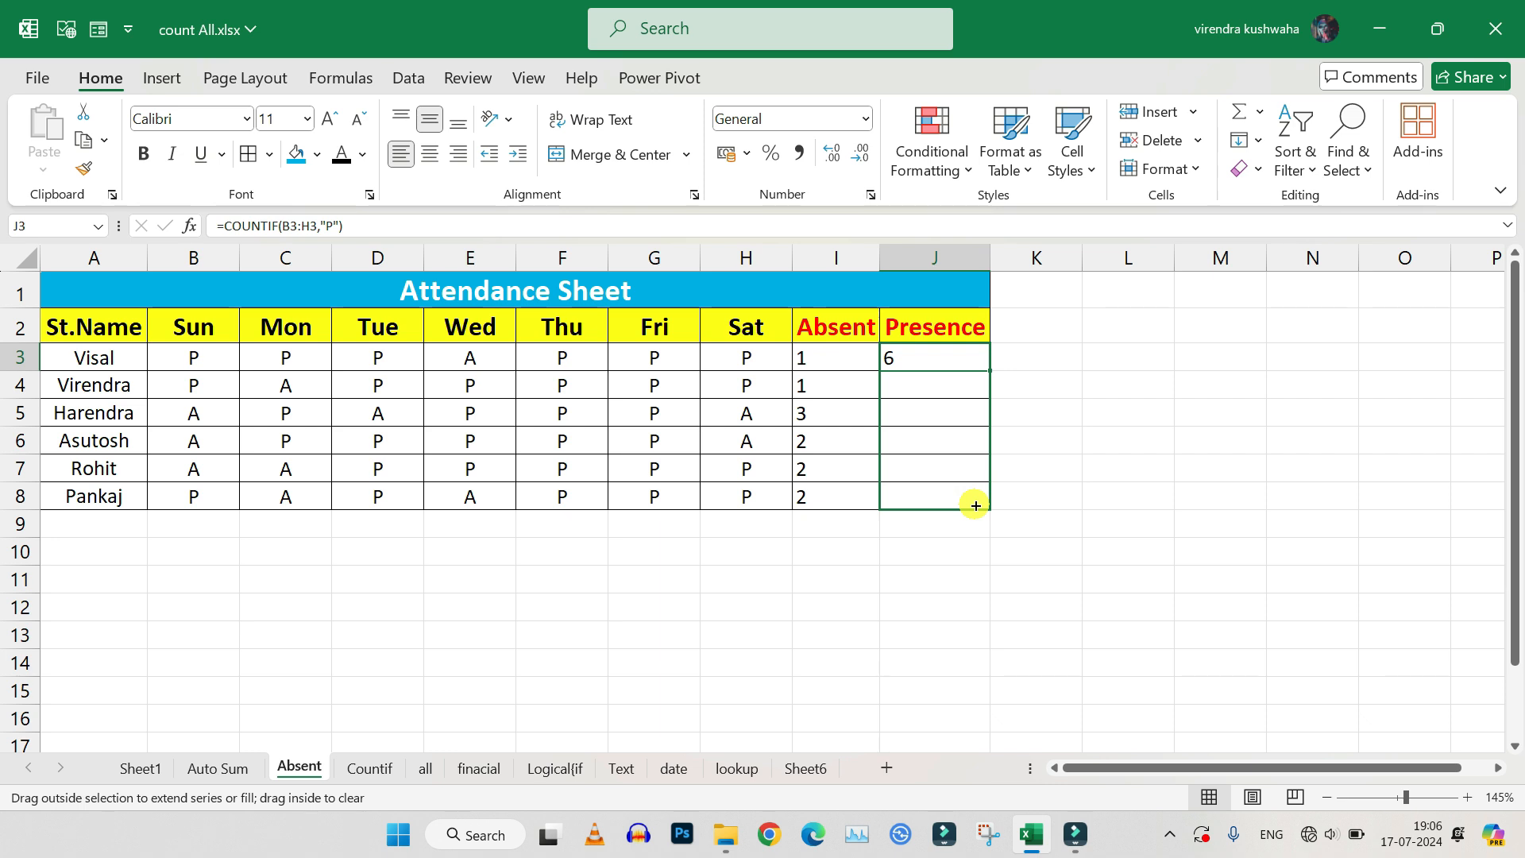
pyautogui.moveTo(975, 506); pyautogui.dragTo(975, 505)
pyautogui.click(1045, 439)
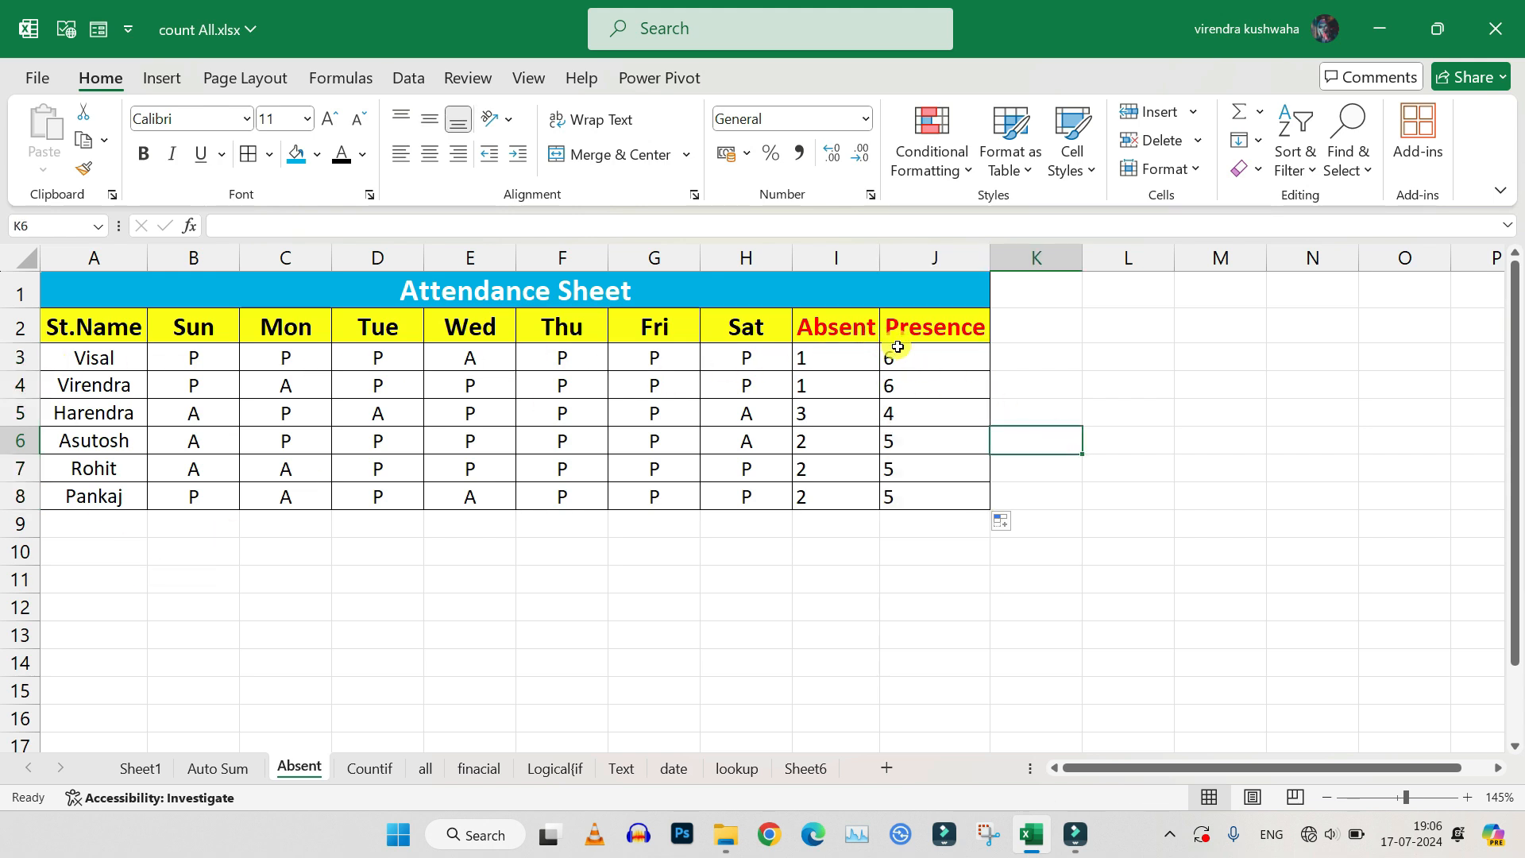
pyautogui.moveTo(904, 358); pyautogui.dragTo(899, 493)
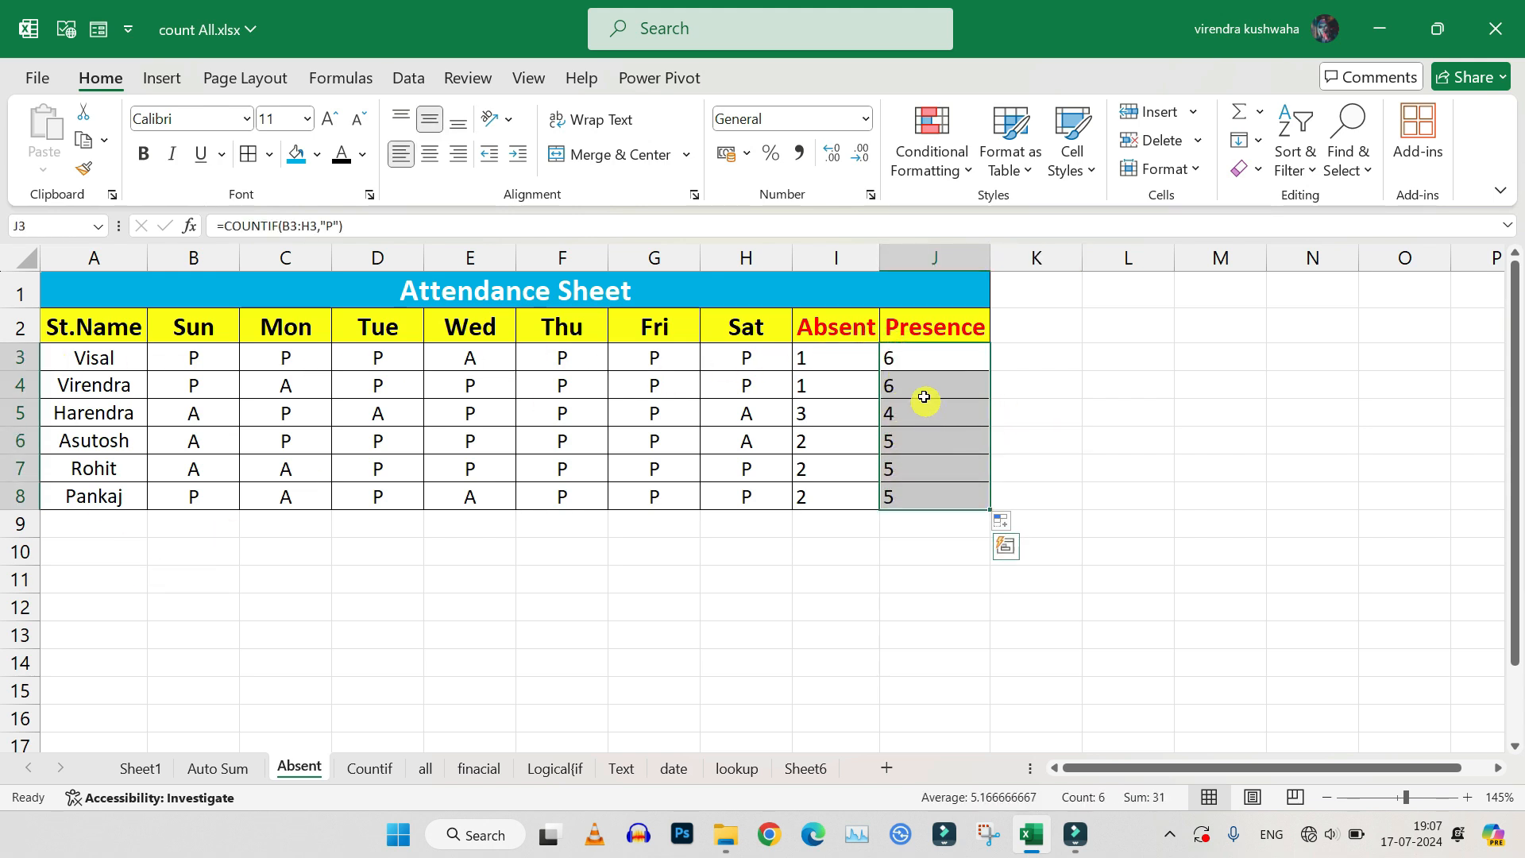
pyautogui.click(919, 355)
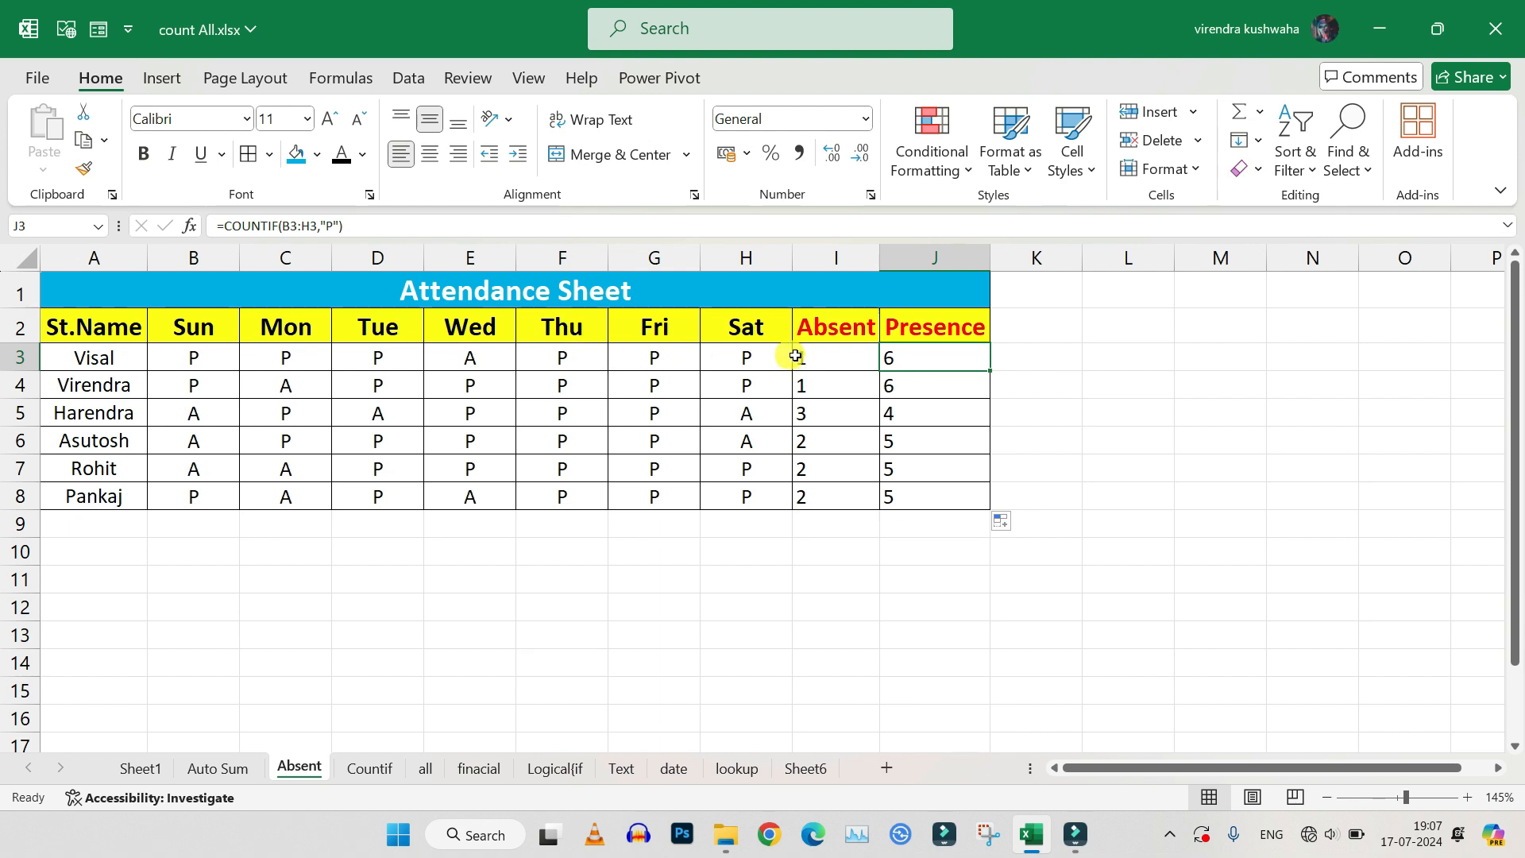
pyautogui.click(829, 361)
pyautogui.click(939, 367)
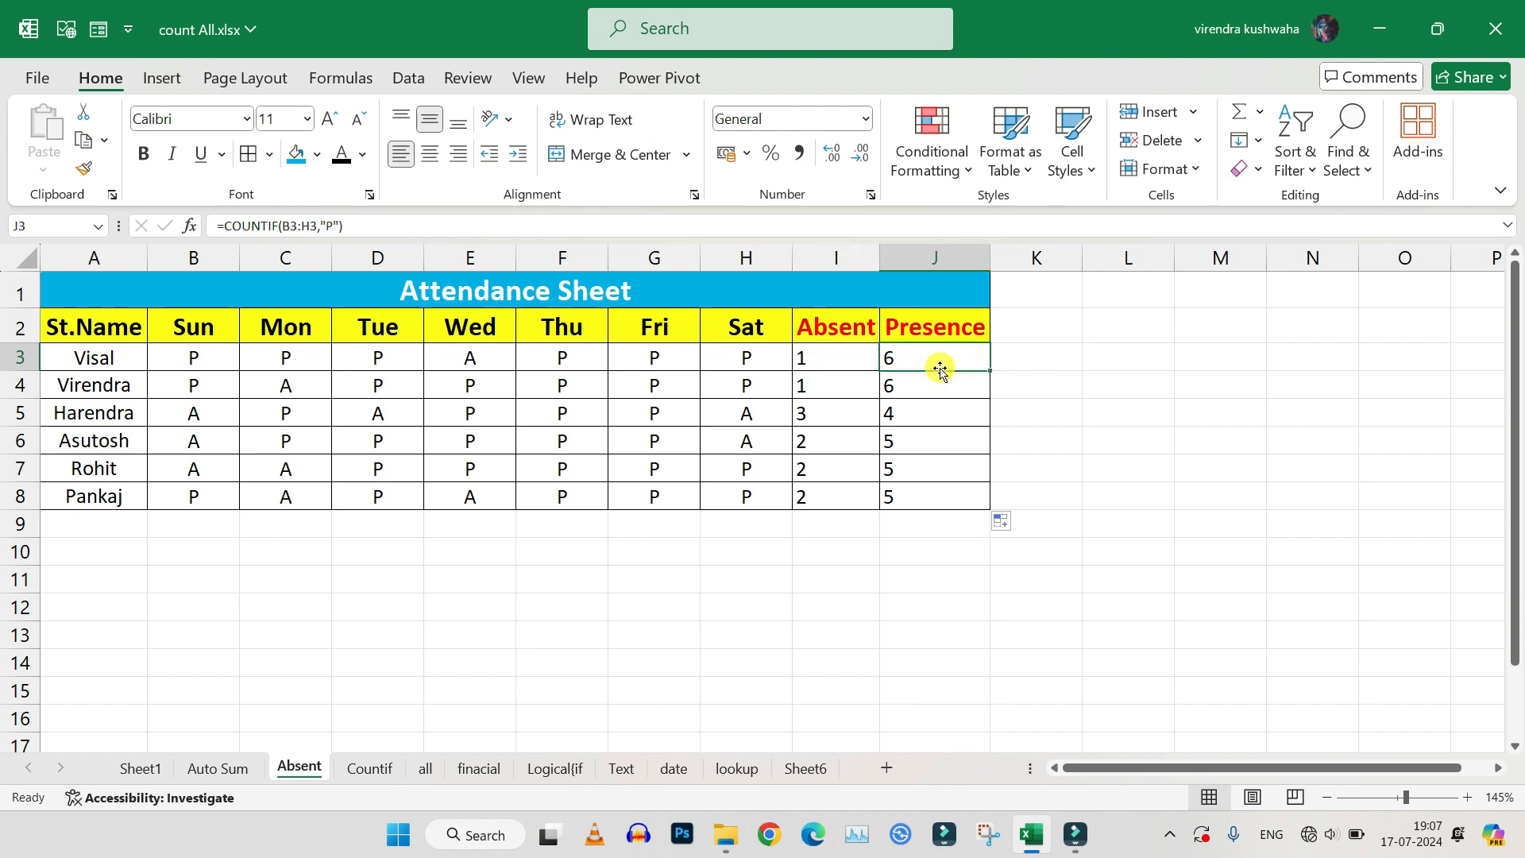
pyautogui.click(828, 415)
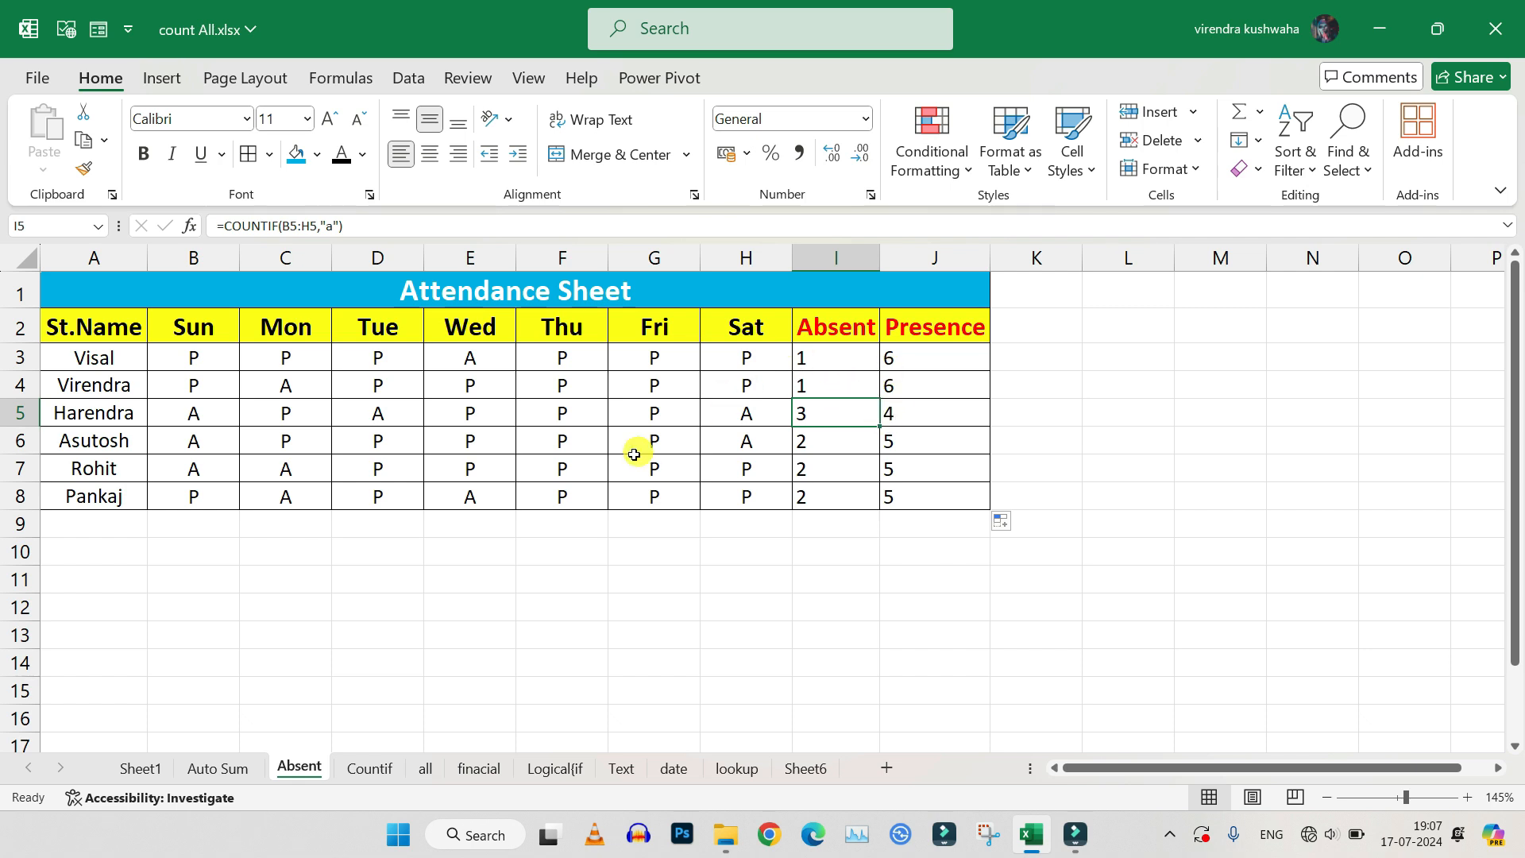
# Step: Open the Countif sheet and examine the Sales Record table's Co.Name, State, Department and Sales columns
pyautogui.click(365, 770)
pyautogui.moveTo(626, 510); pyautogui.dragTo(623, 518)
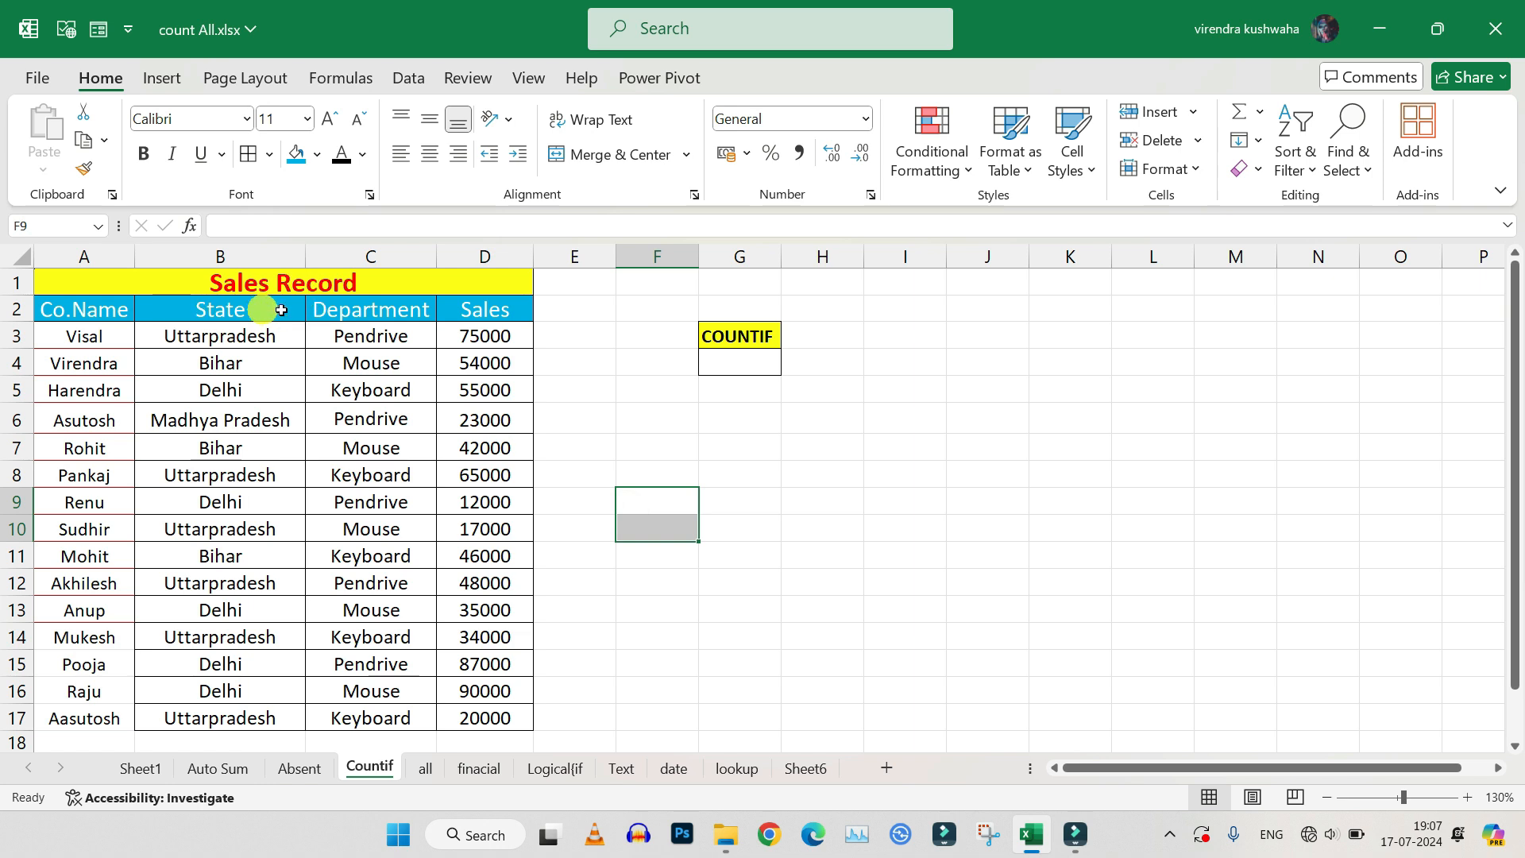
pyautogui.click(742, 500)
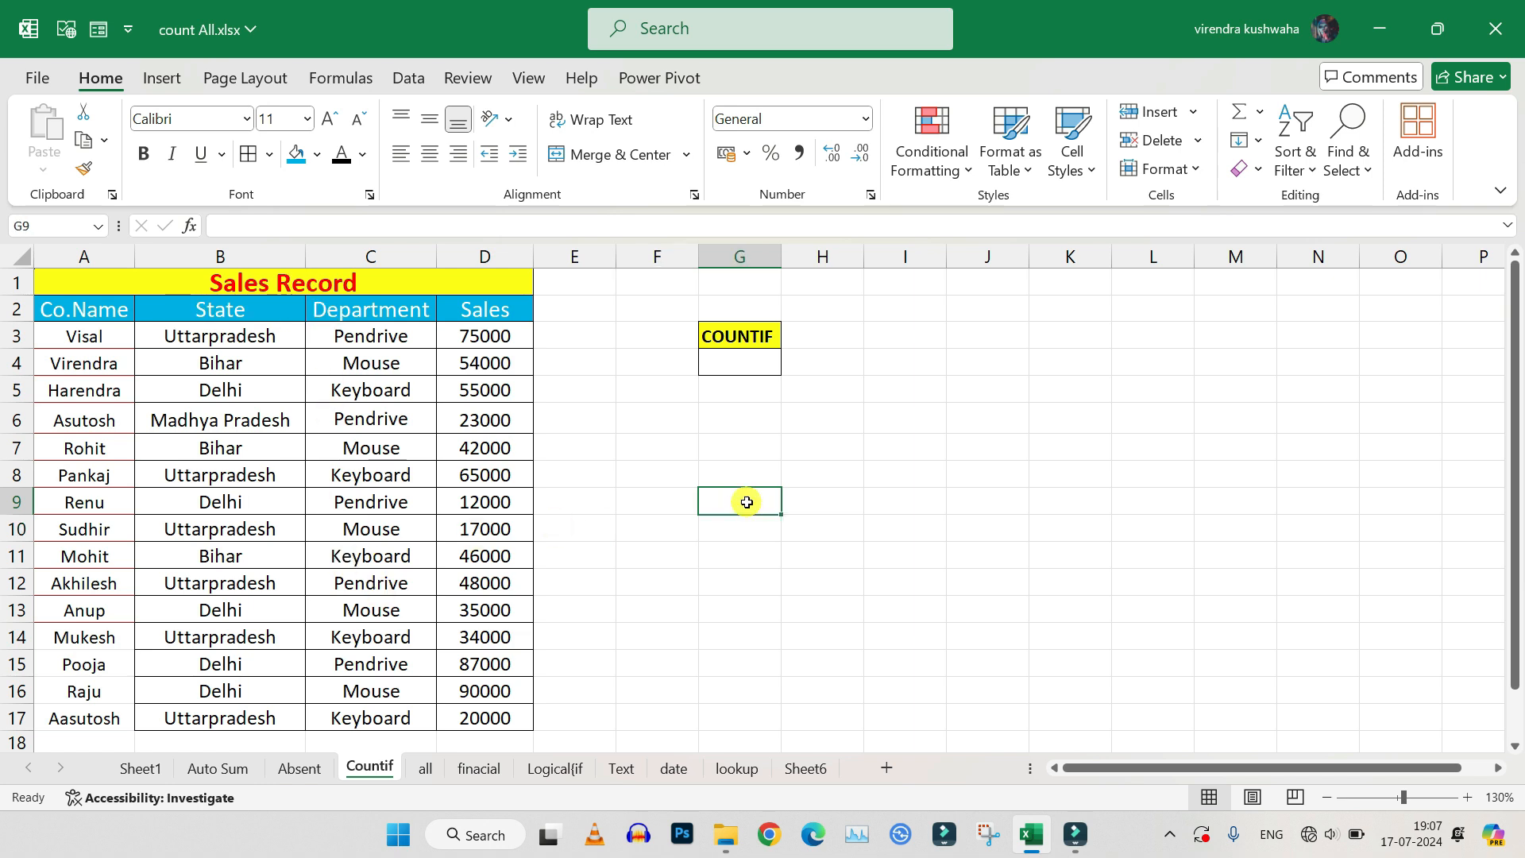
pyautogui.moveTo(57, 310); pyautogui.dragTo(76, 698)
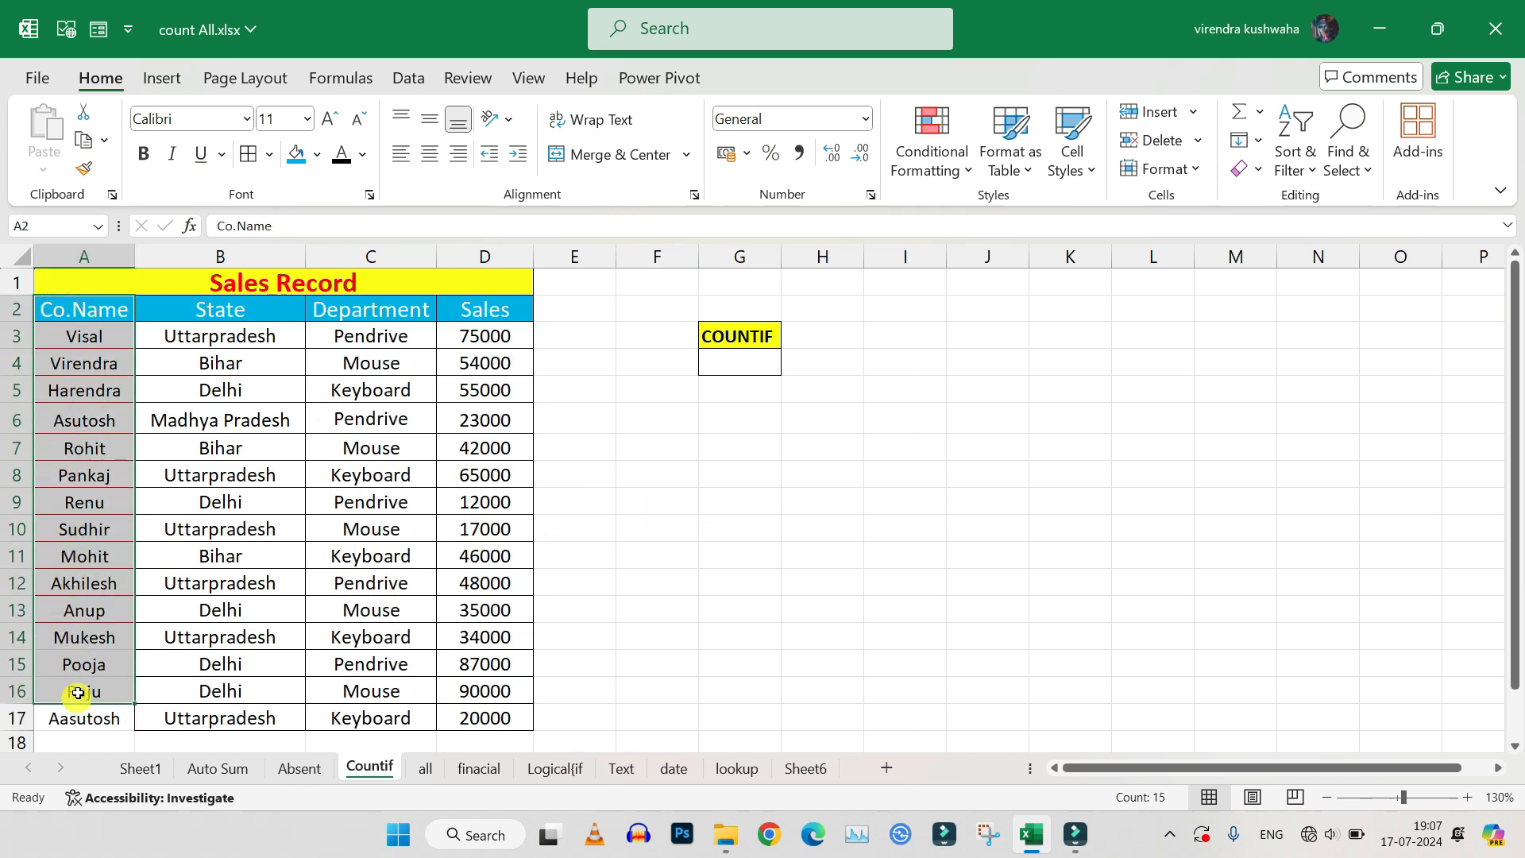
pyautogui.moveTo(212, 315); pyautogui.dragTo(225, 689)
pyautogui.moveTo(354, 325); pyautogui.dragTo(359, 713)
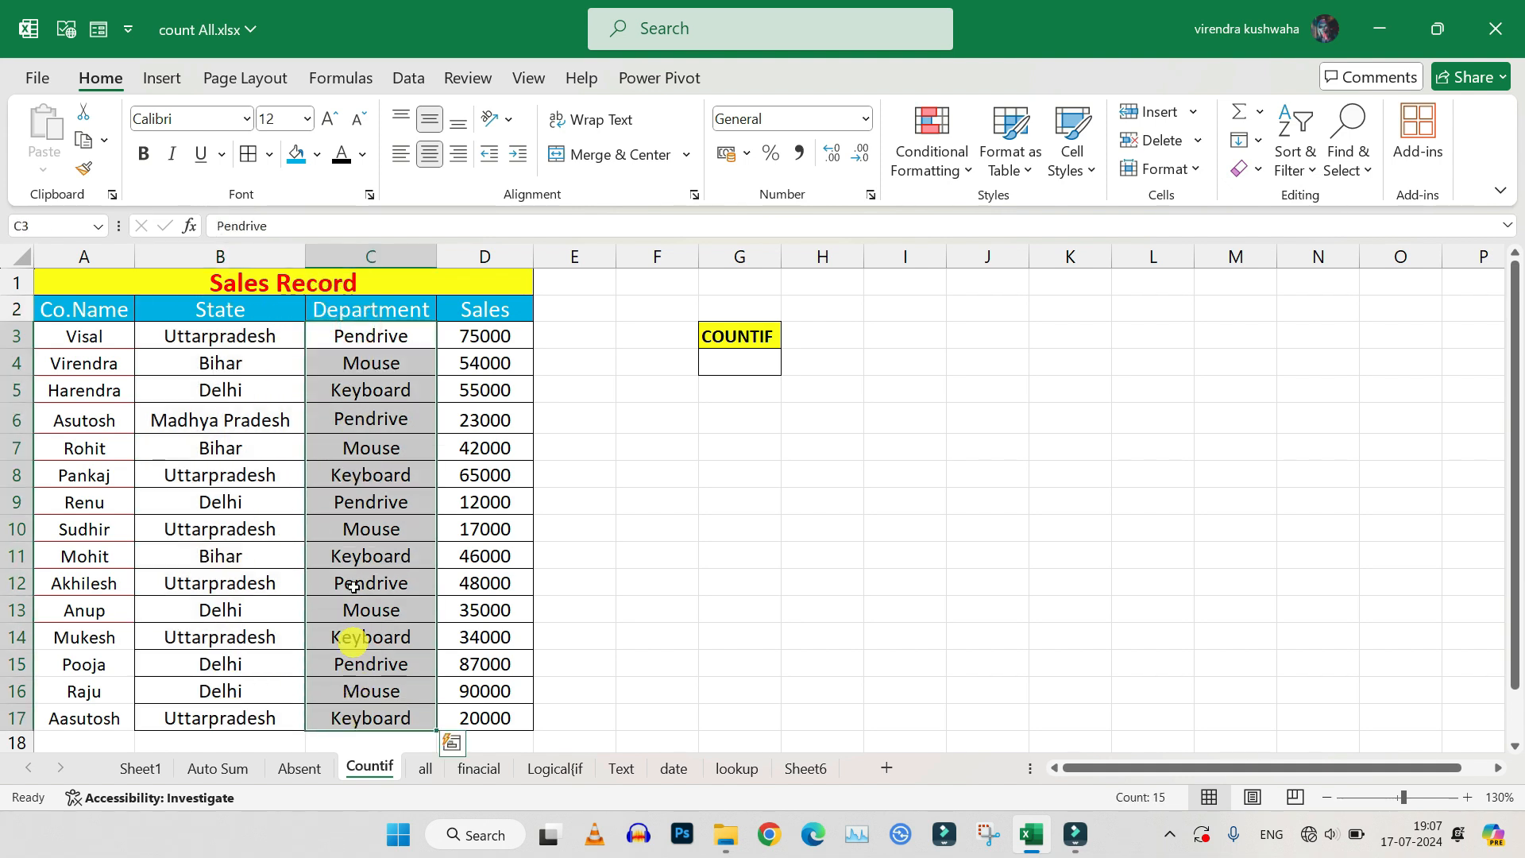
pyautogui.moveTo(474, 334); pyautogui.dragTo(474, 710)
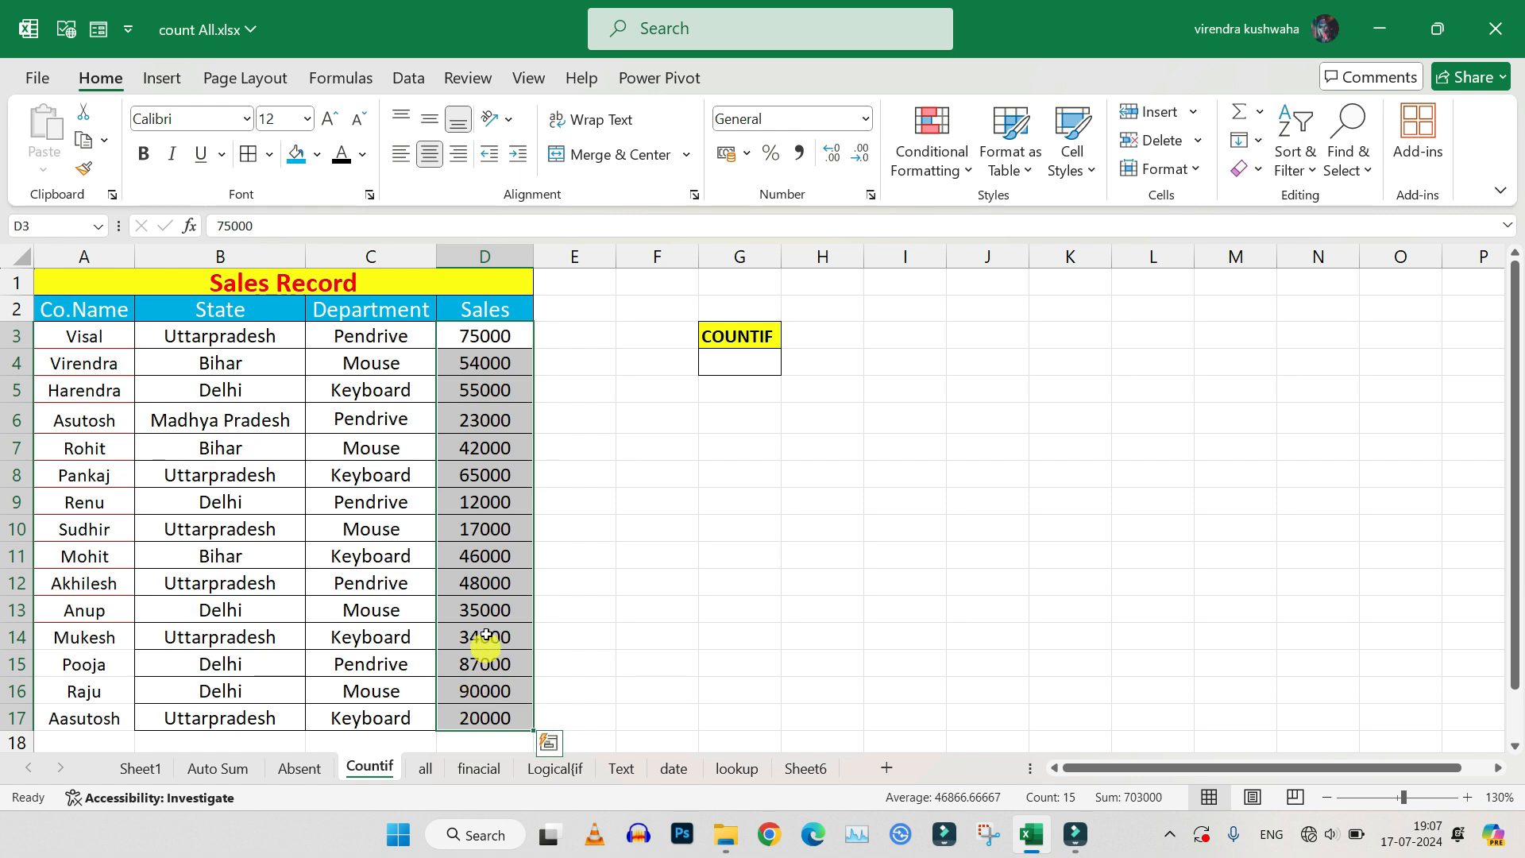
pyautogui.click(712, 409)
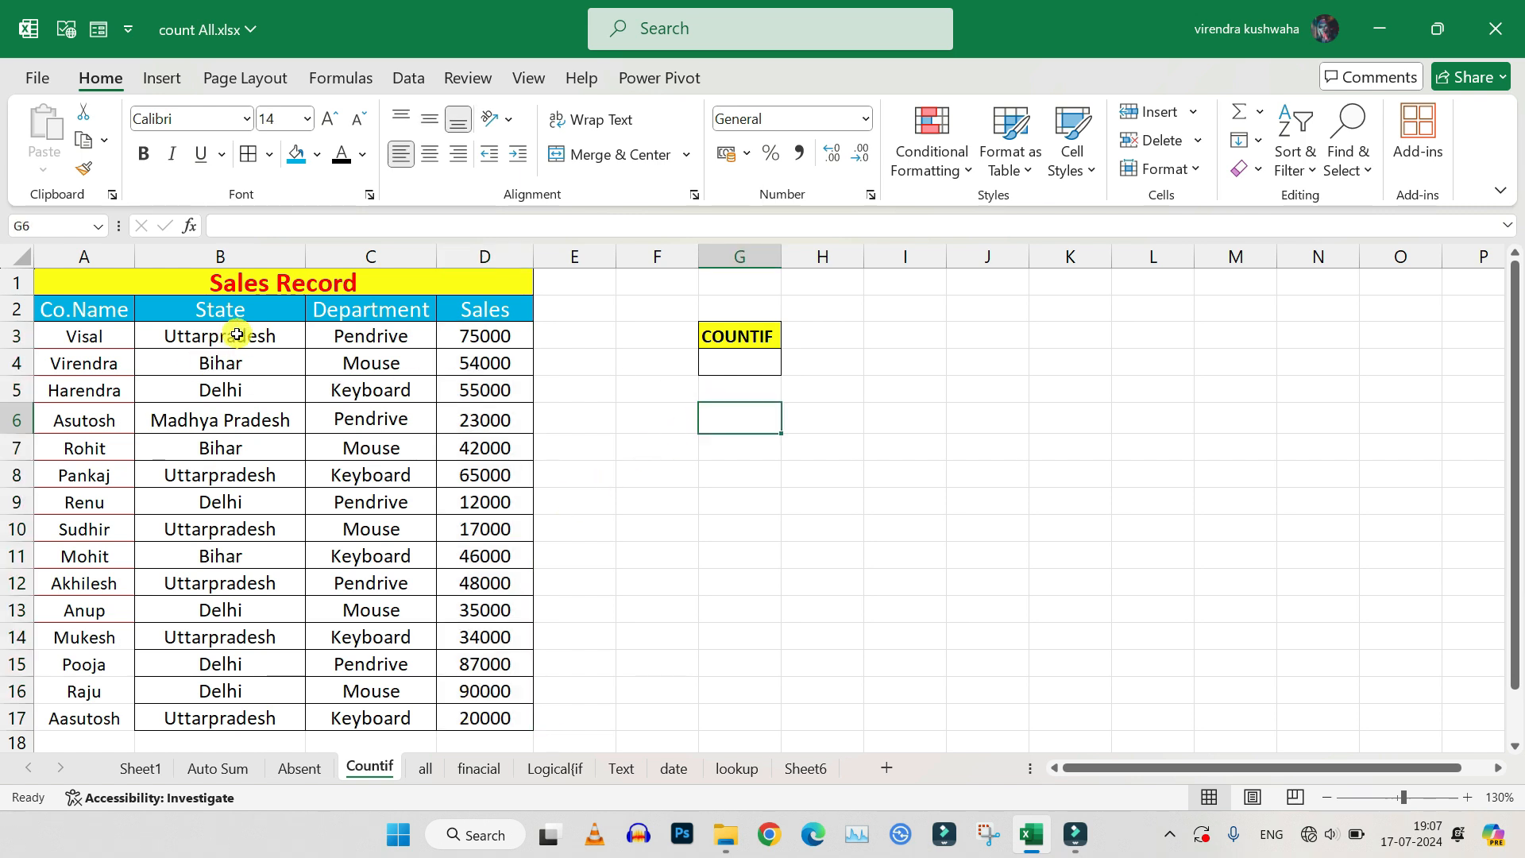
pyautogui.moveTo(231, 336); pyautogui.dragTo(211, 715)
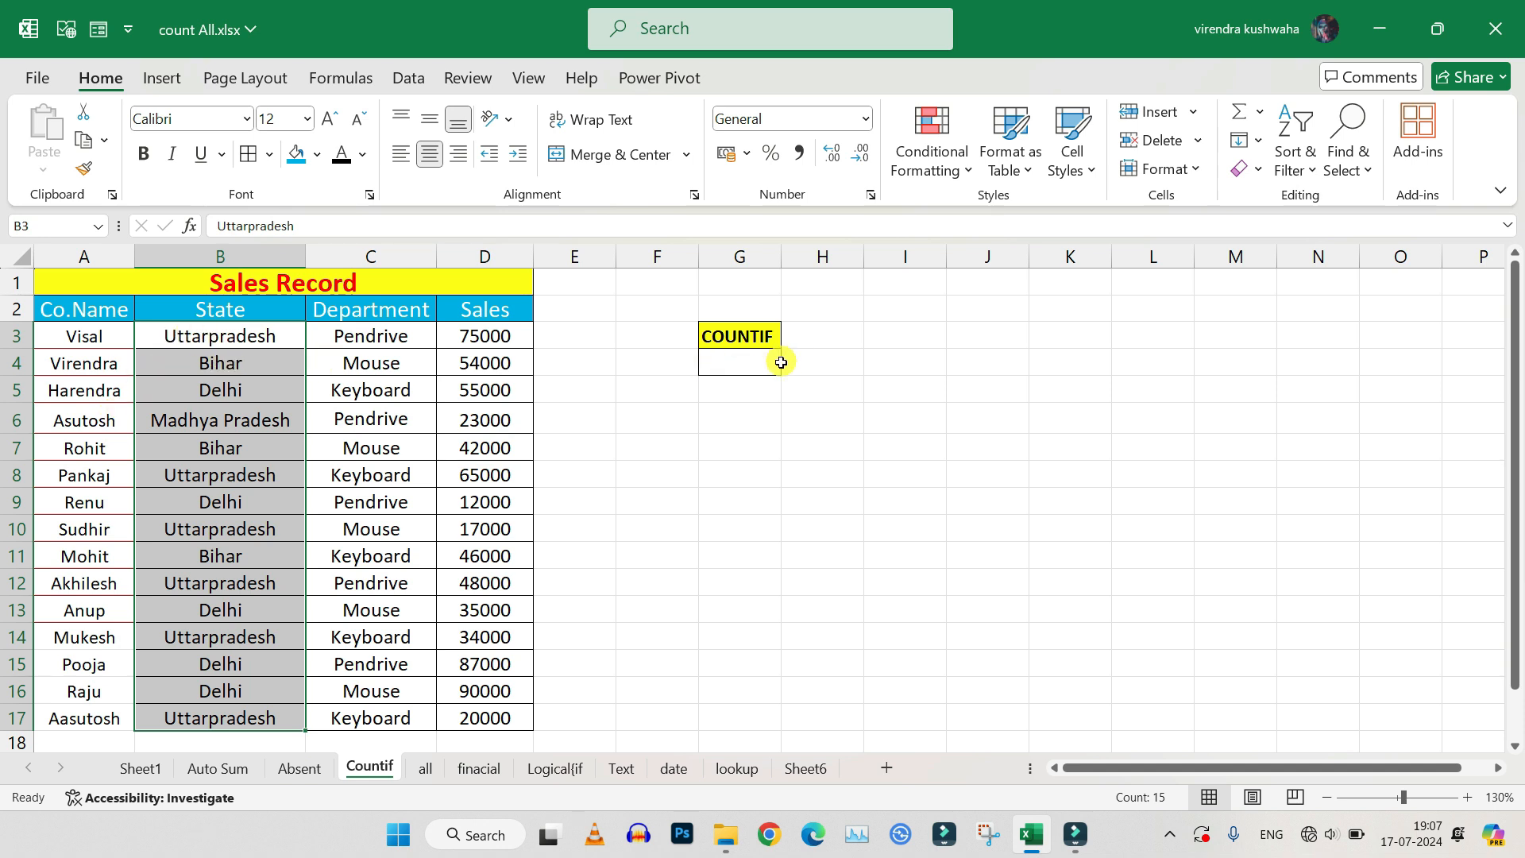
# Step: Enter the formula =COUNTIF(A2:D17,"bihar") in G6 to count the Bihar entries in the Sales Record table
pyautogui.click(711, 368)
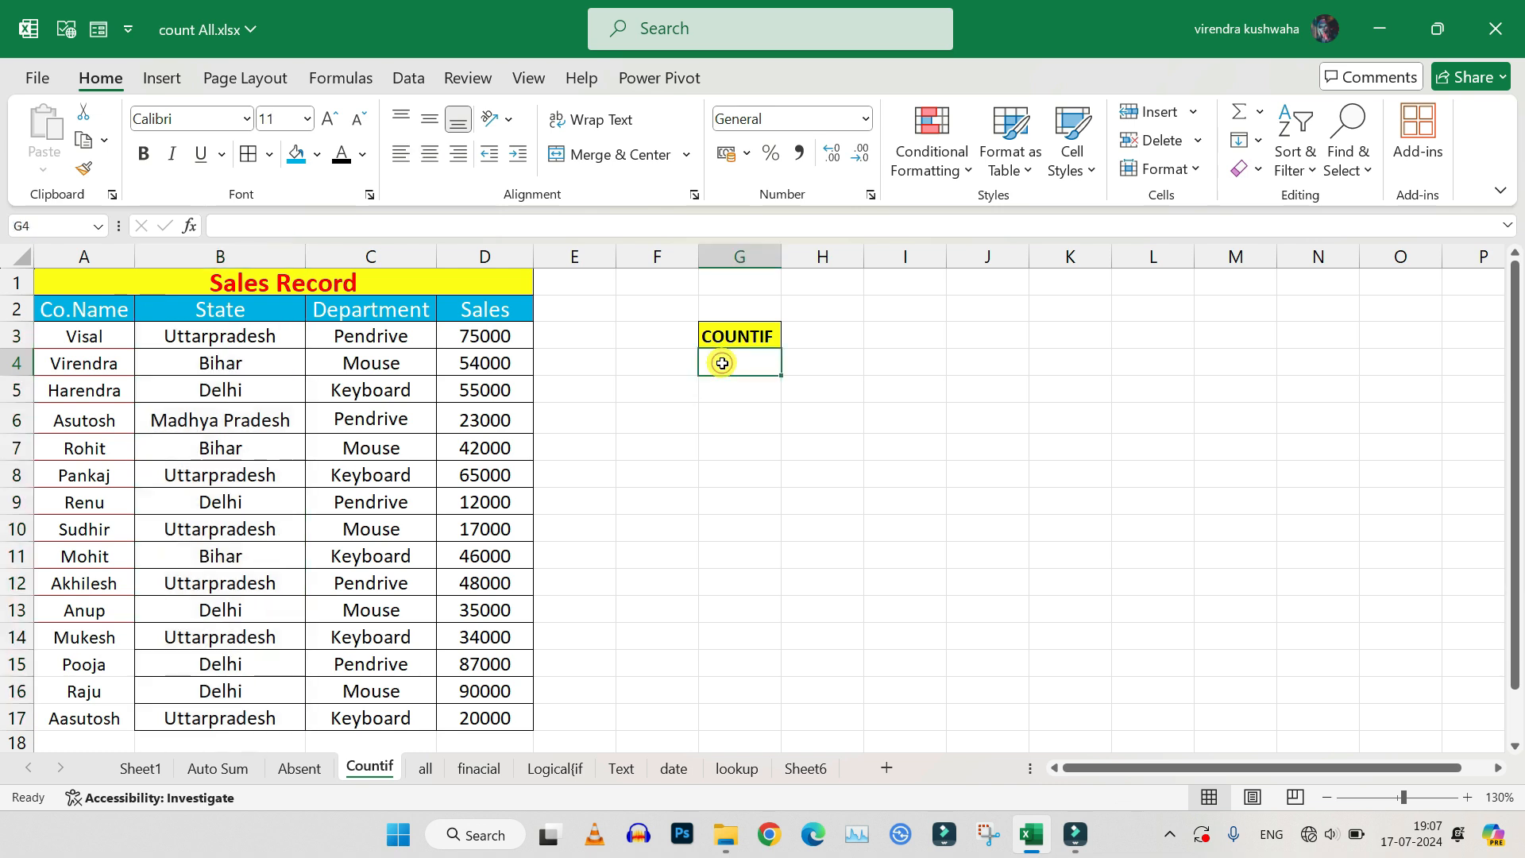
pyautogui.click(728, 421)
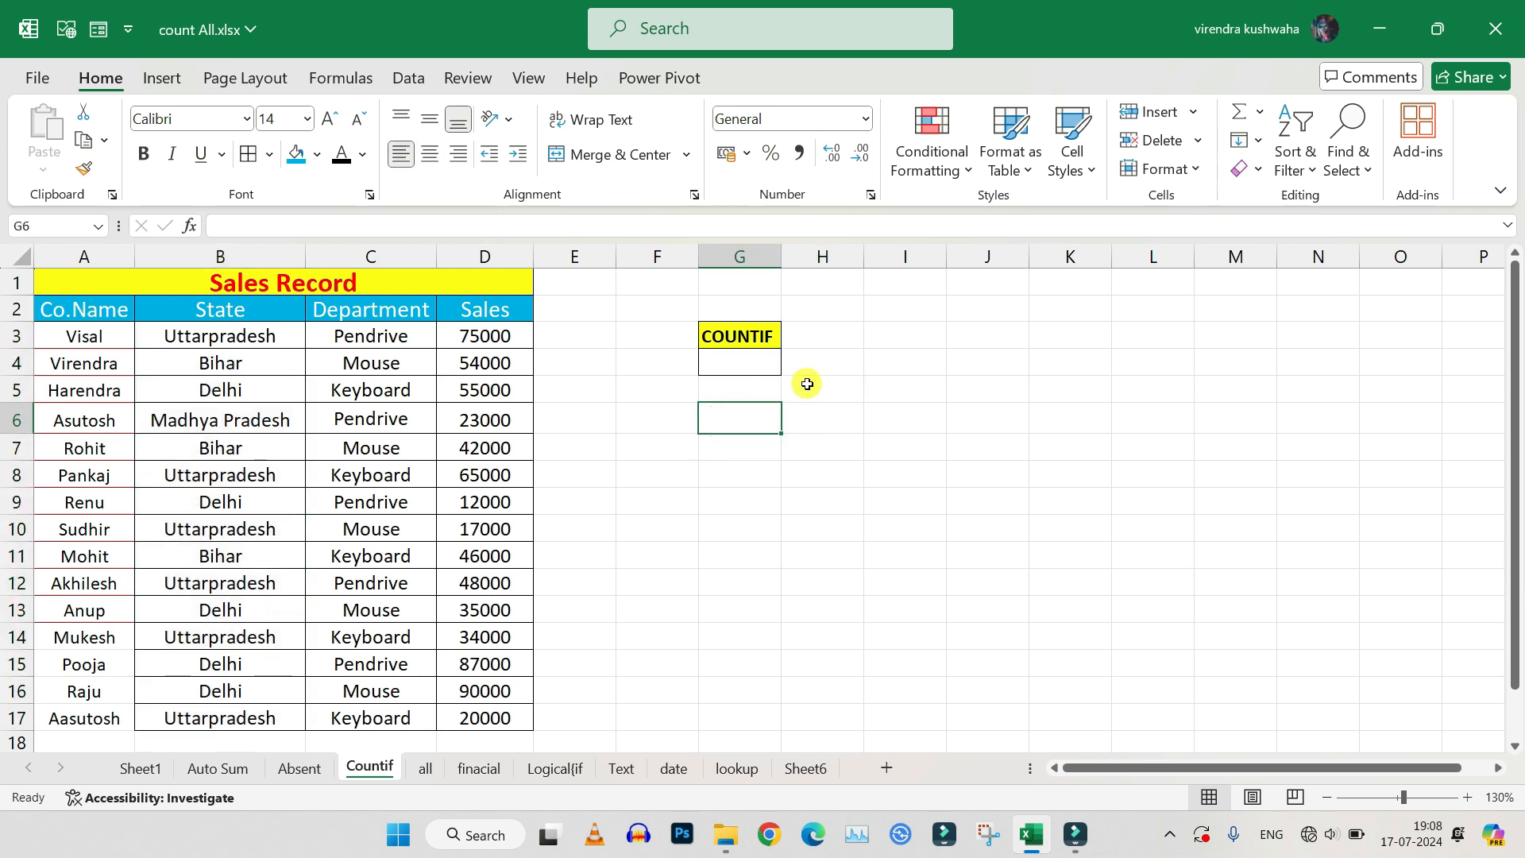
pyautogui.write('=')
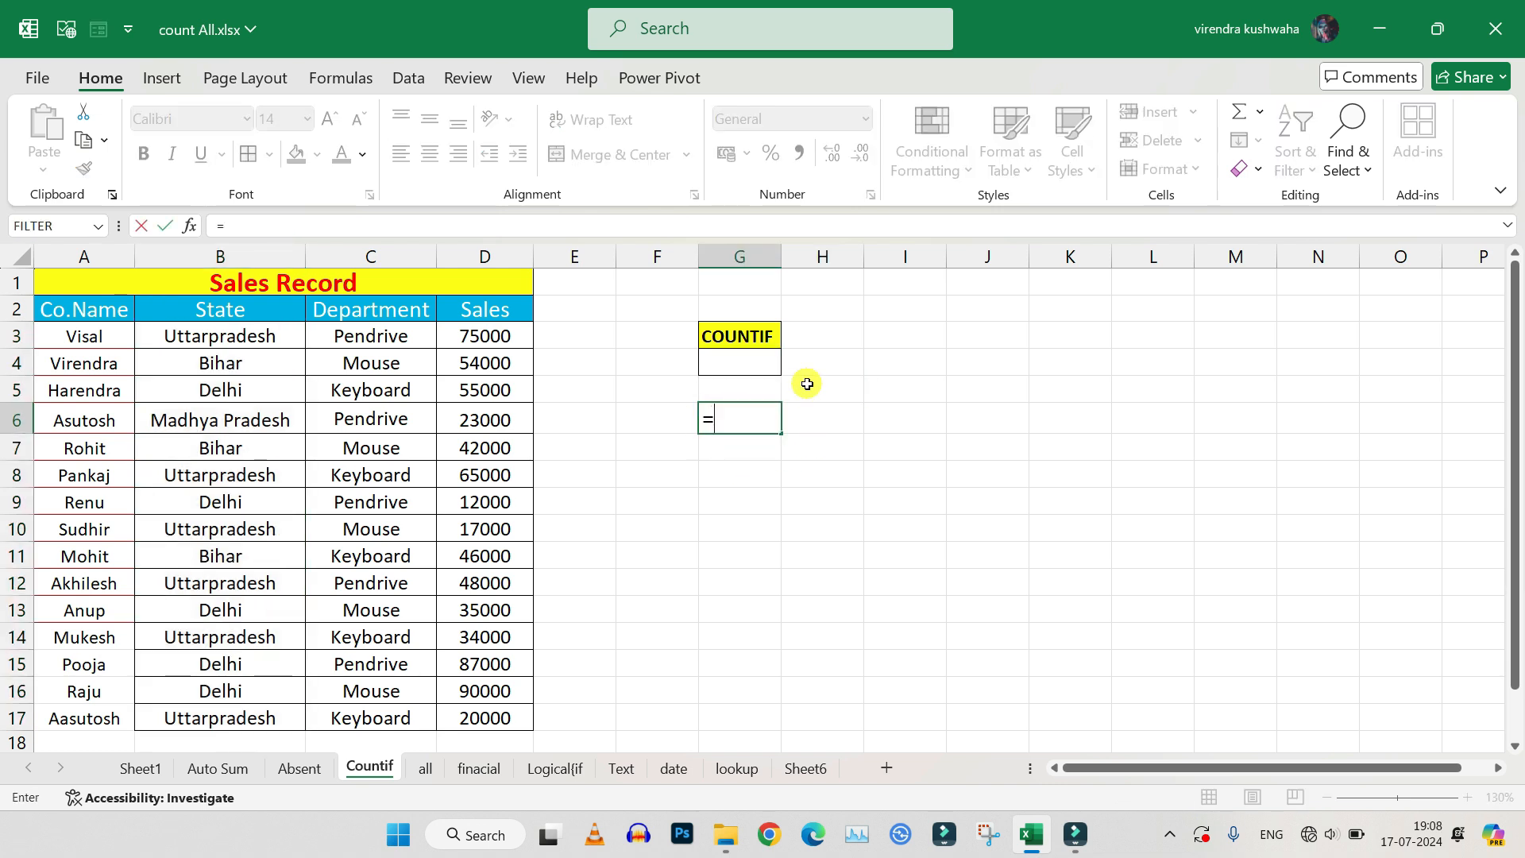
pyautogui.write('coun')
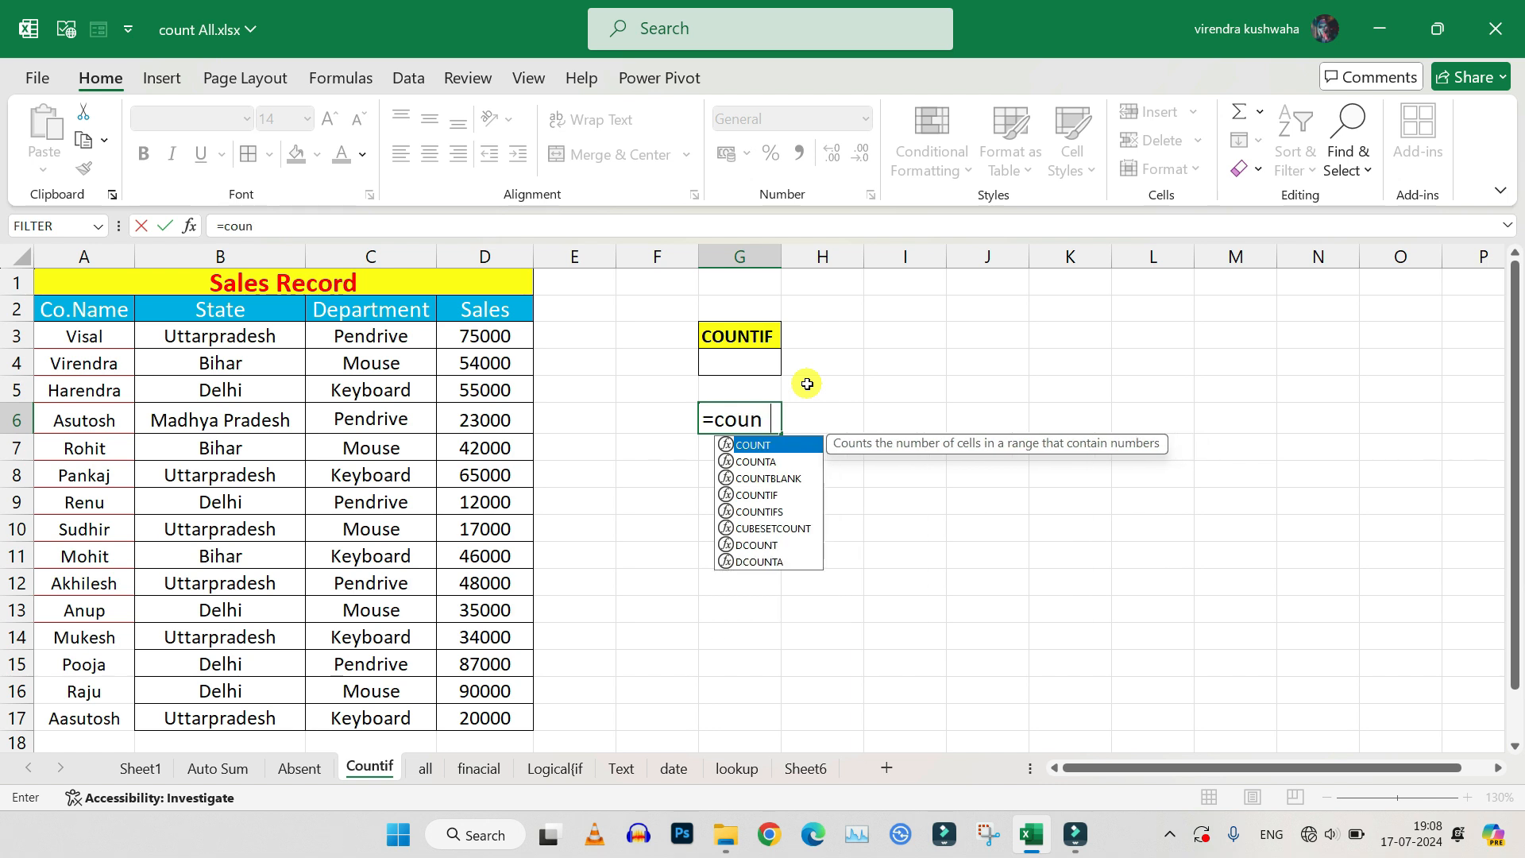
pyautogui.write('tif')
pyautogui.press('Tab')
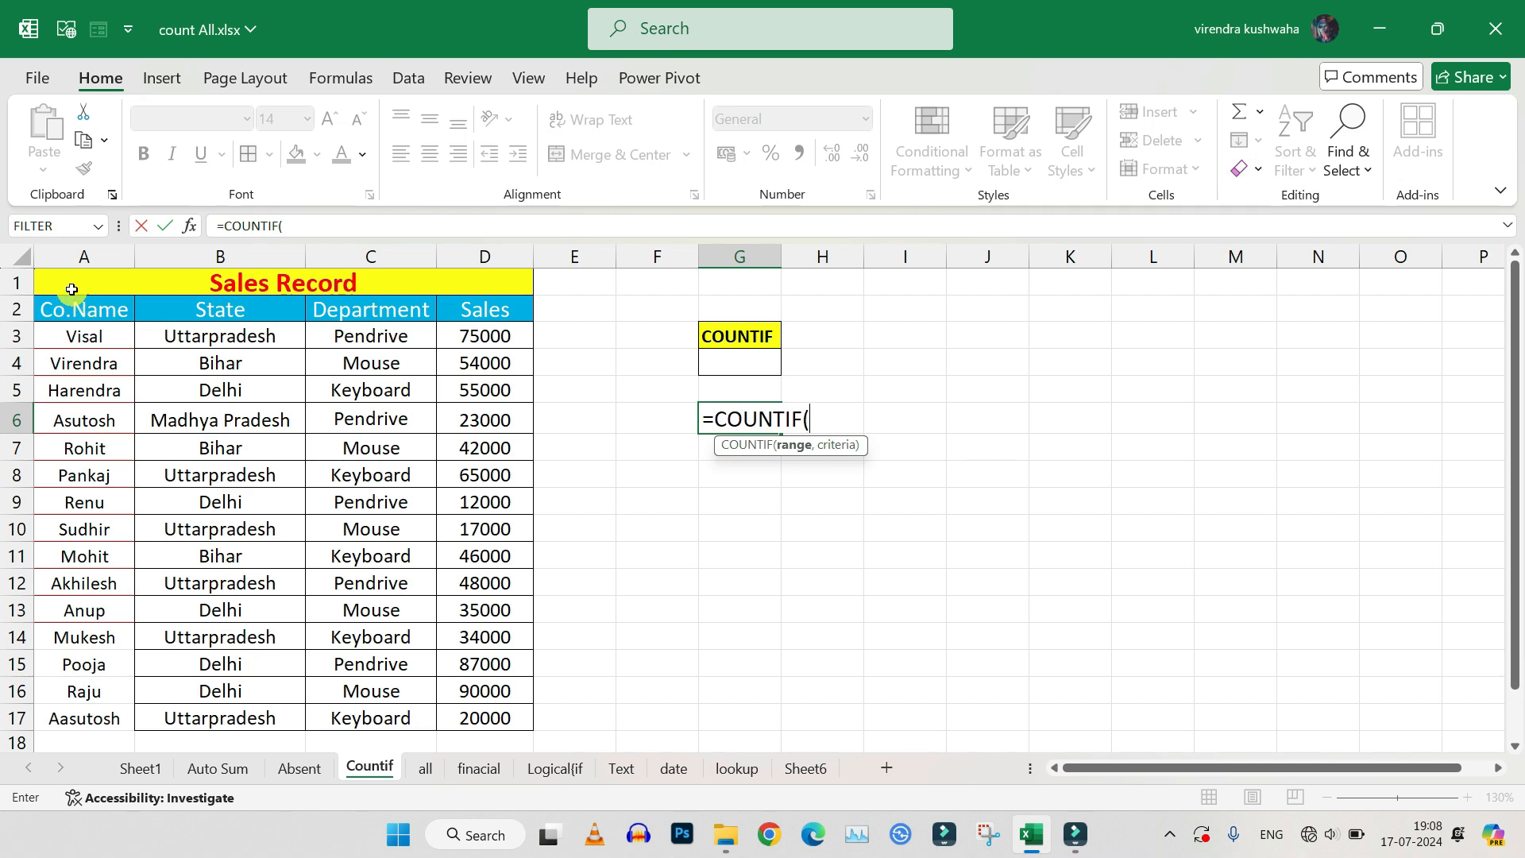
pyautogui.moveTo(72, 289); pyautogui.dragTo(101, 713)
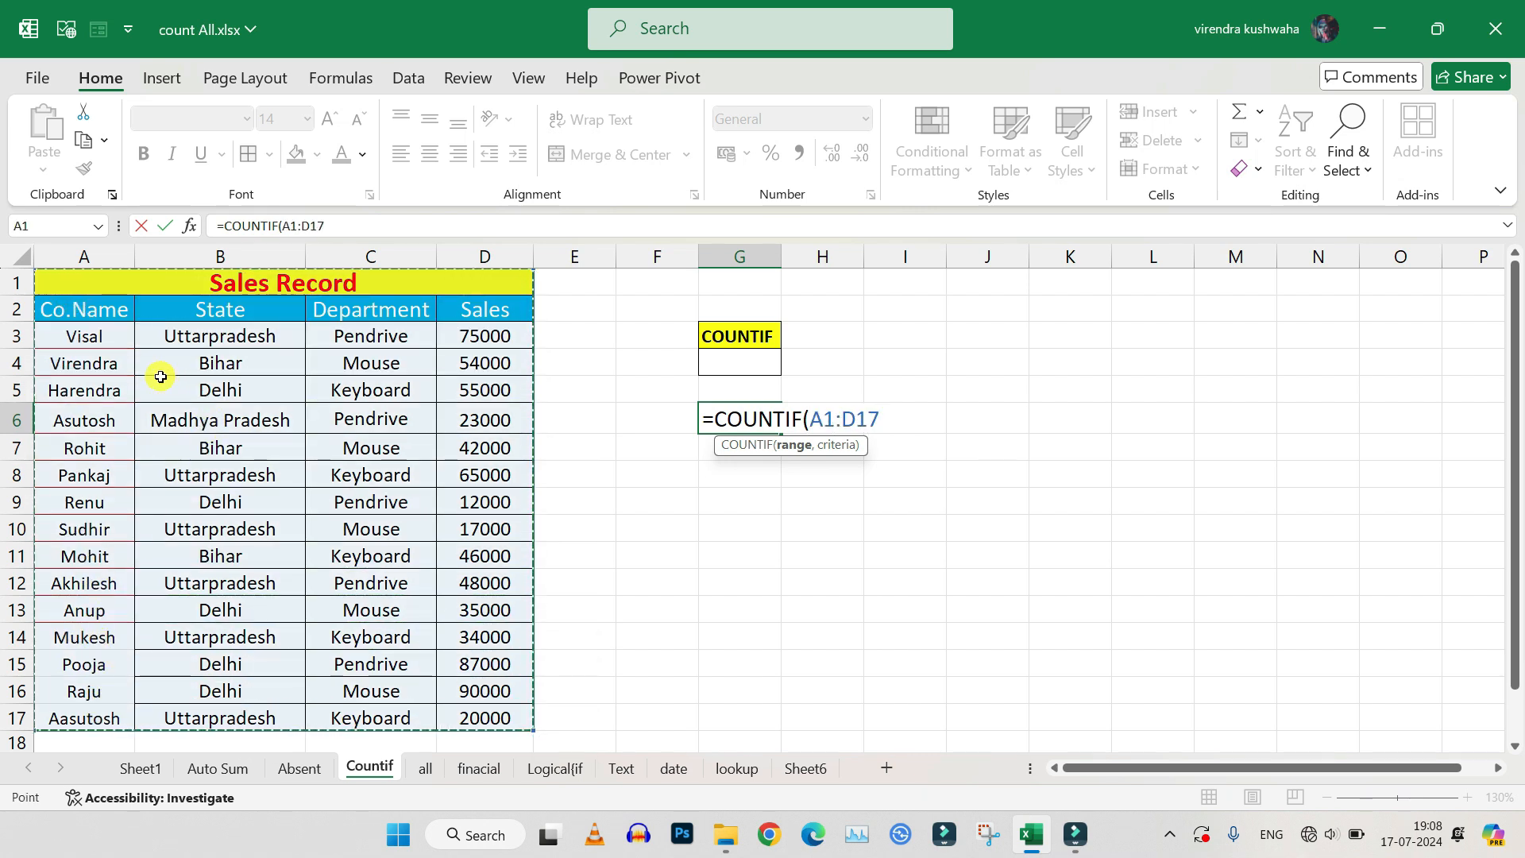
pyautogui.click(58, 311)
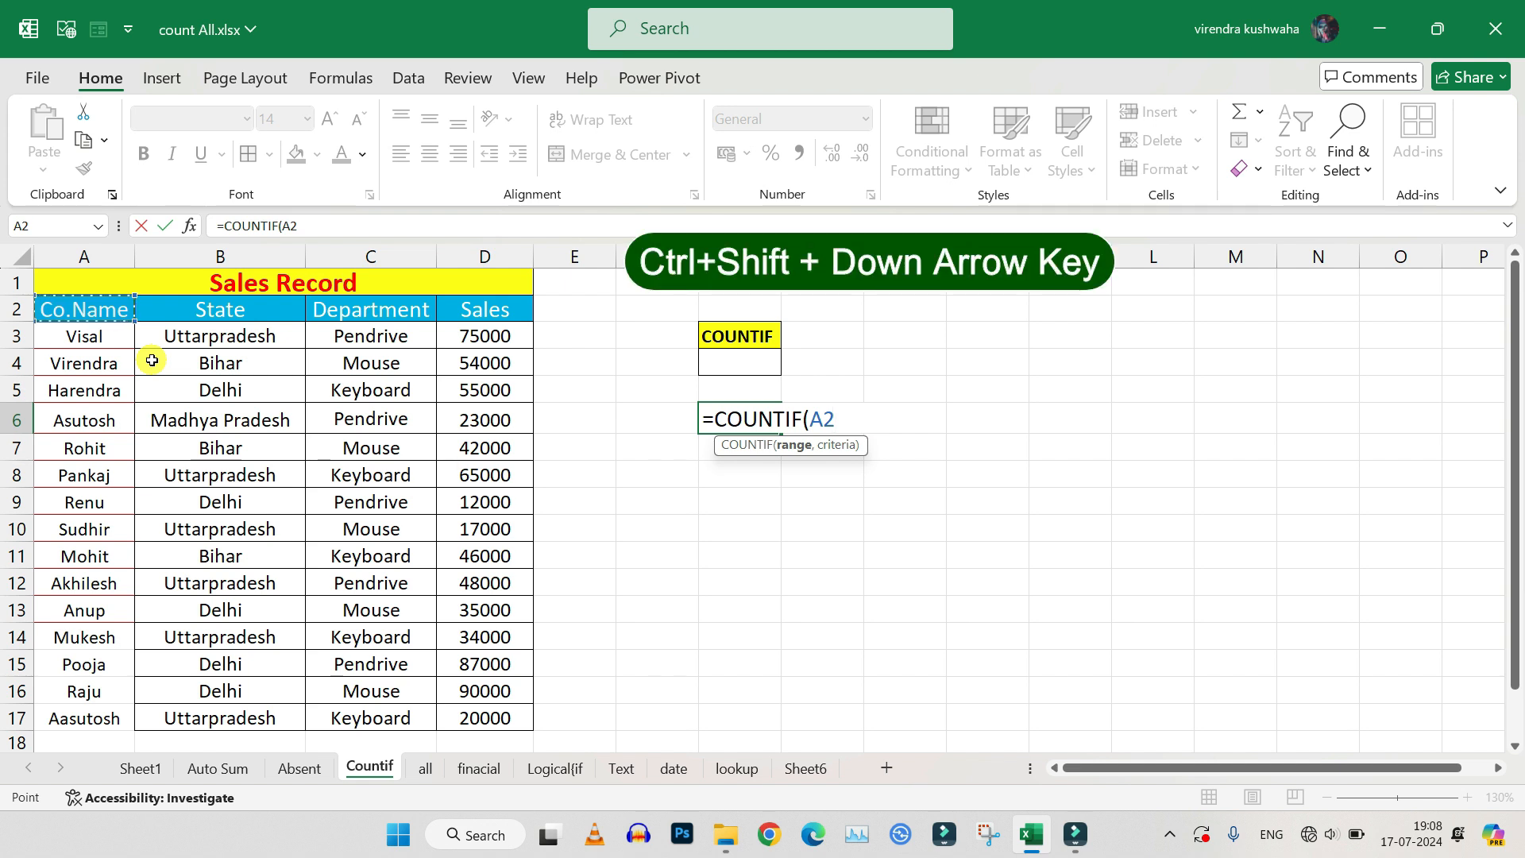
pyautogui.hotkey('ctrl', 'shift', 'Down')
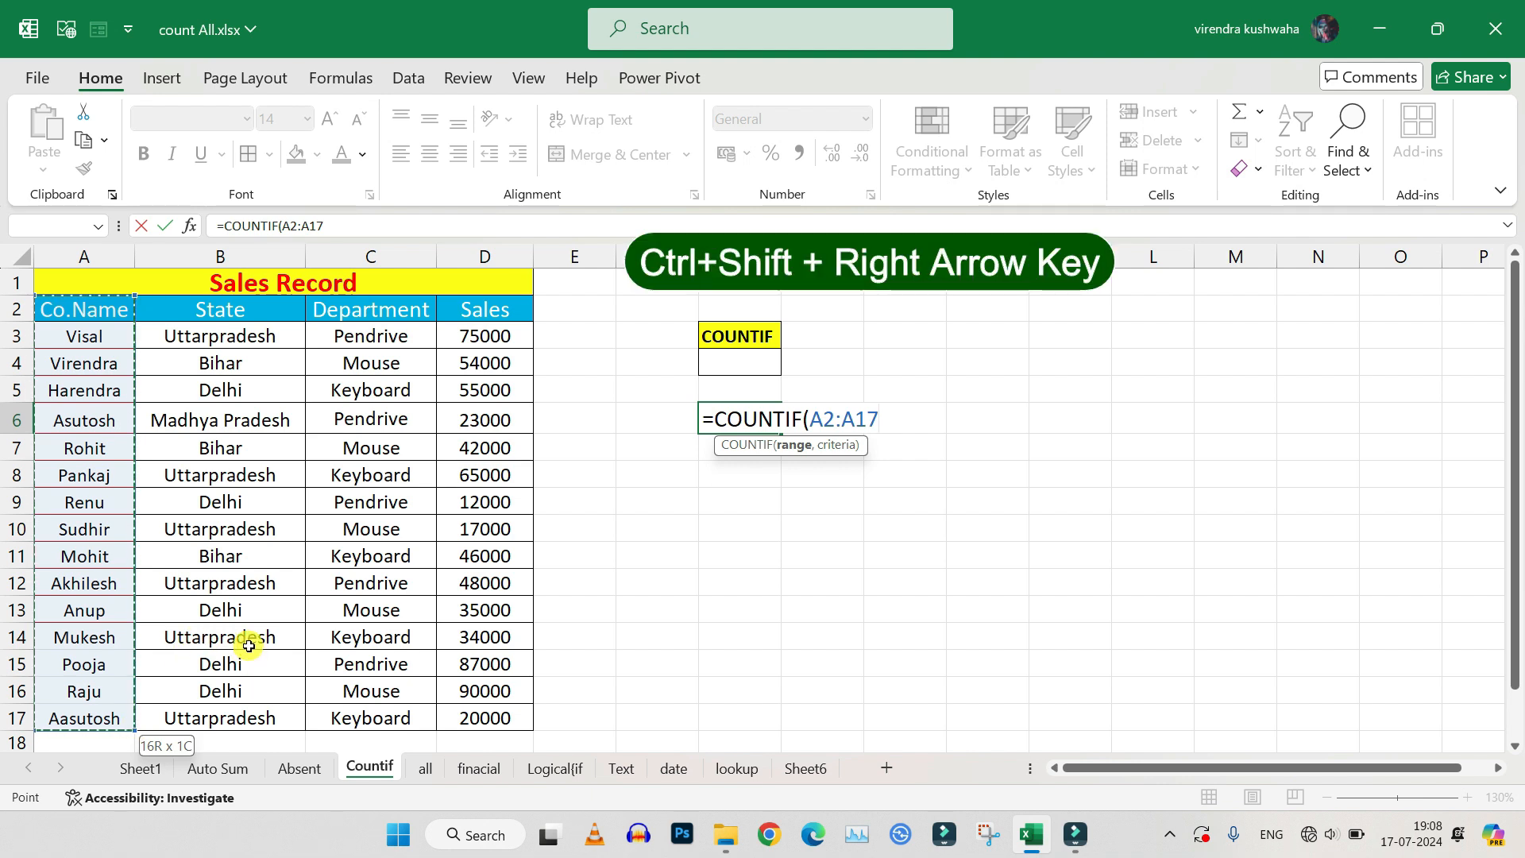
pyautogui.hotkey('ctrl', 'shift', 'Right')
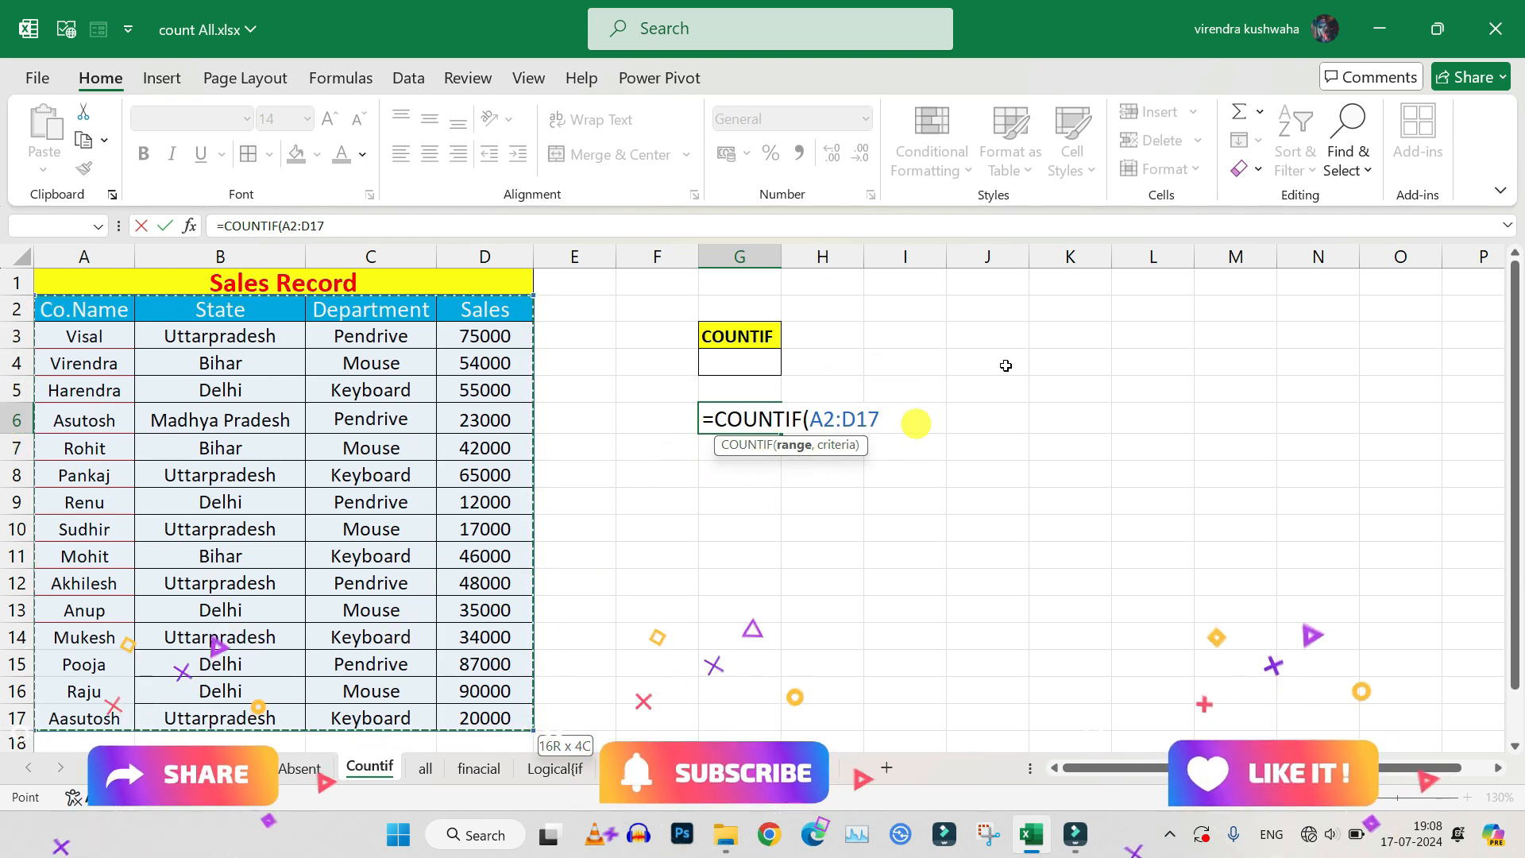
pyautogui.write(',"bihar')
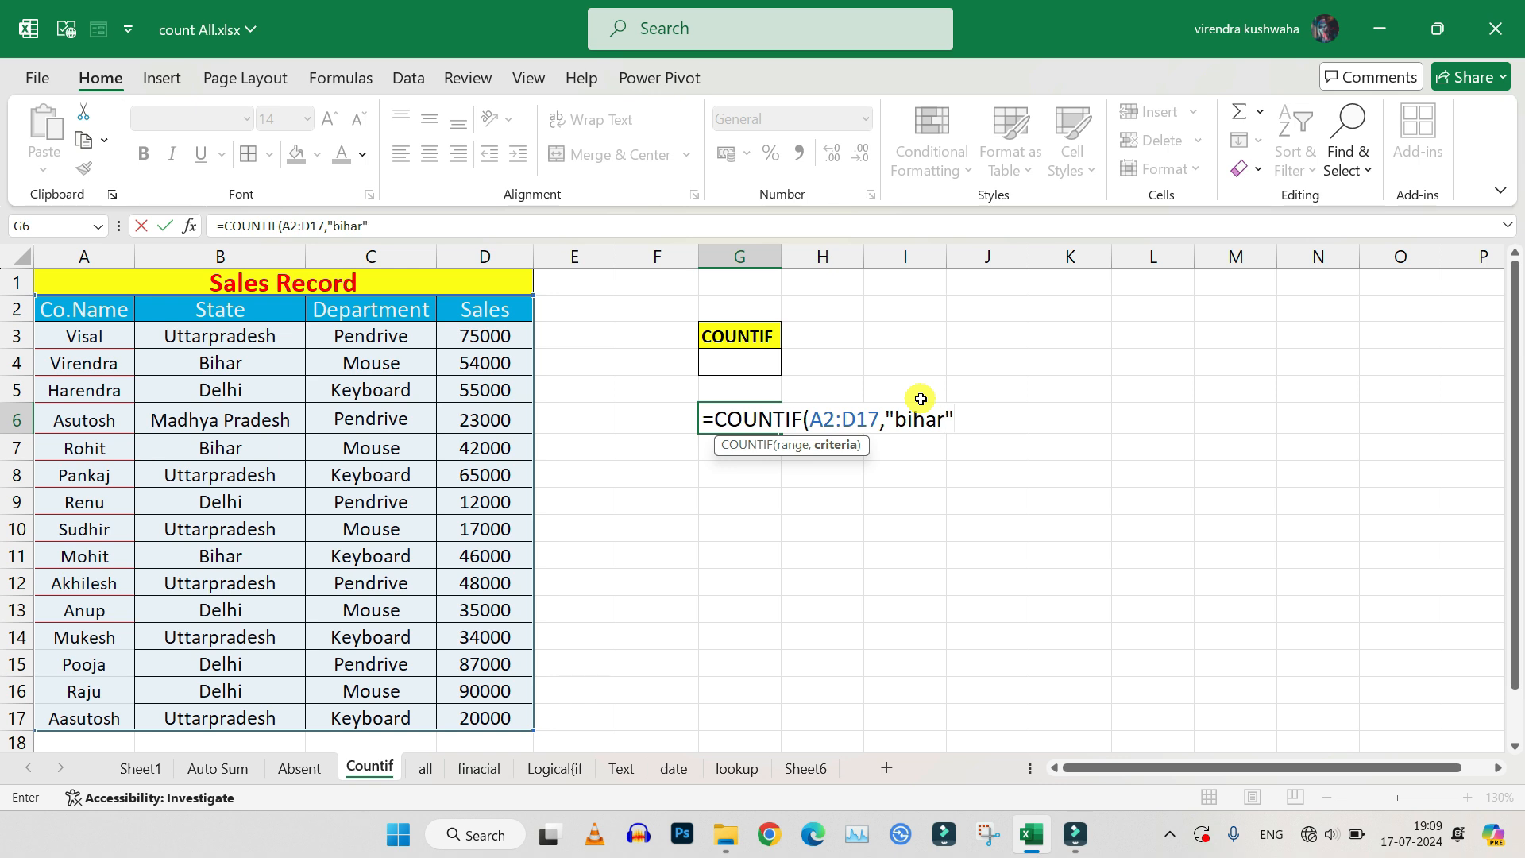
pyautogui.write(')')
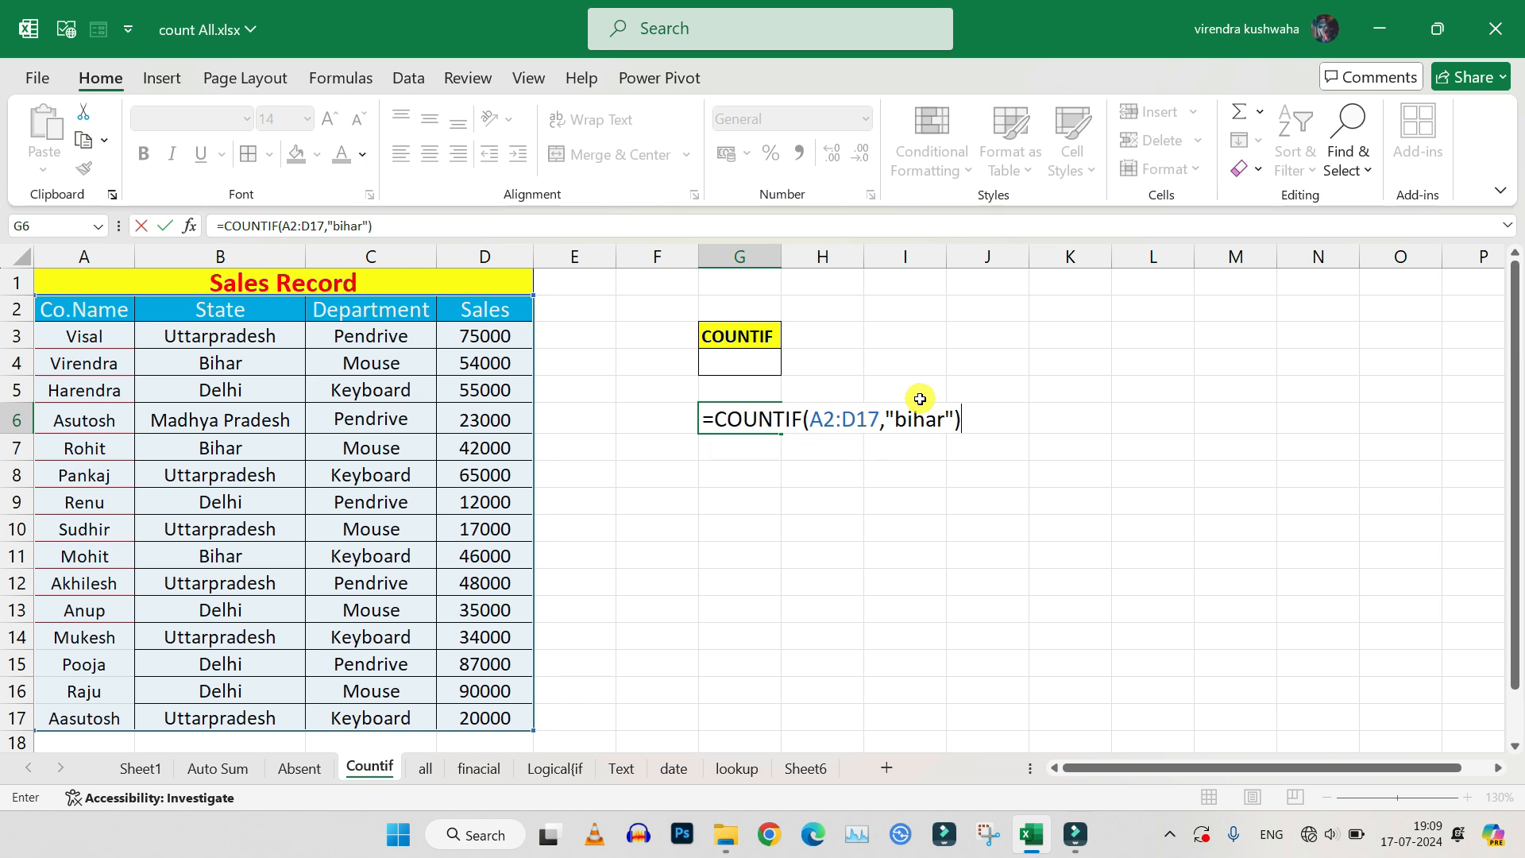
pyautogui.press('Return')
# Step: Check the count in G6 against the Bihar entries in the State column by selecting B4, B7 and B11 together
pyautogui.click(752, 413)
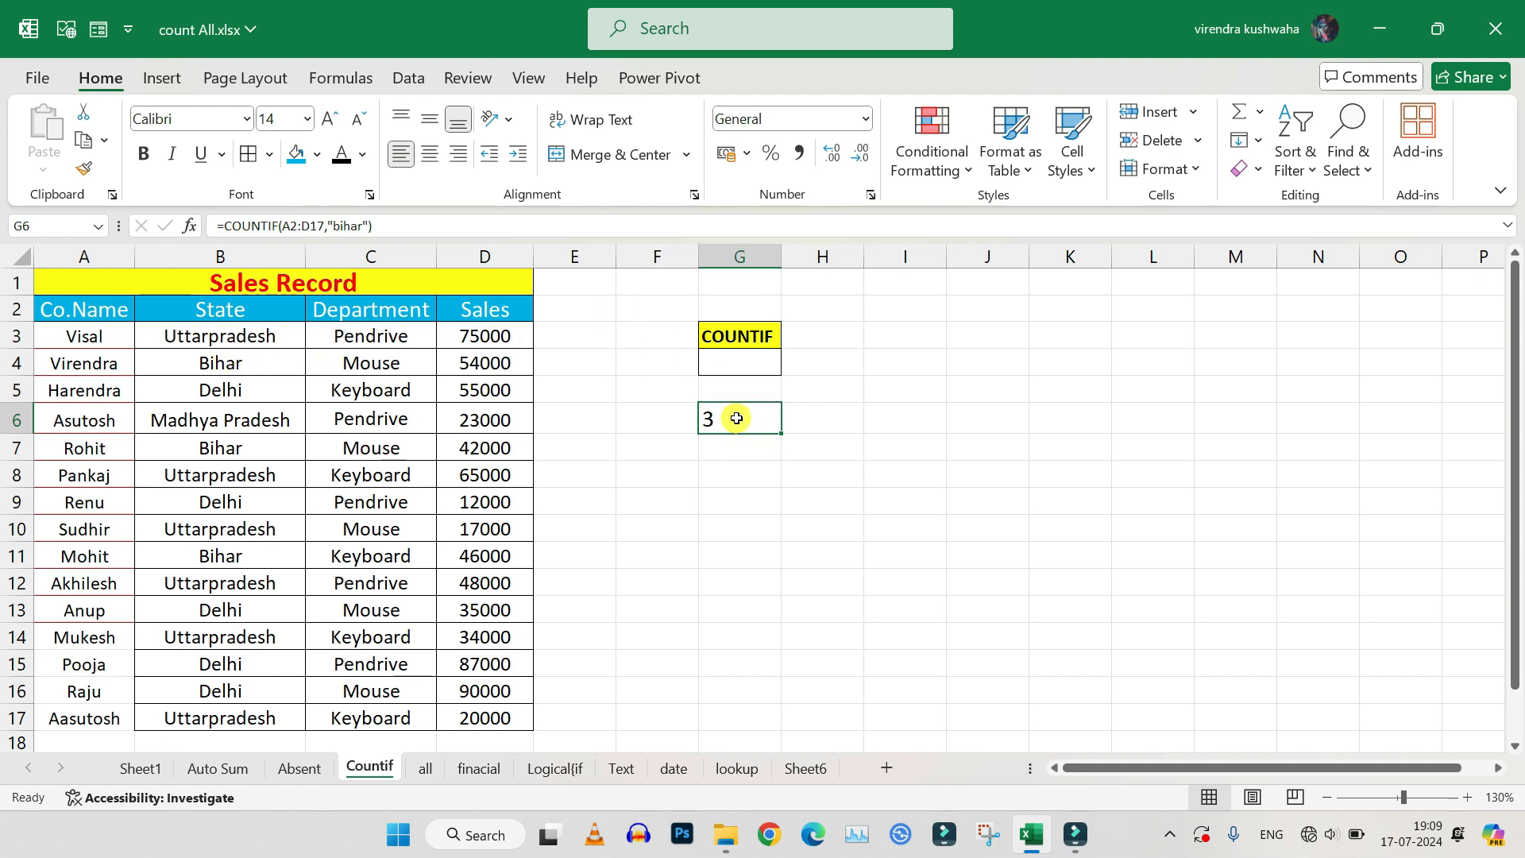
pyautogui.click(201, 334)
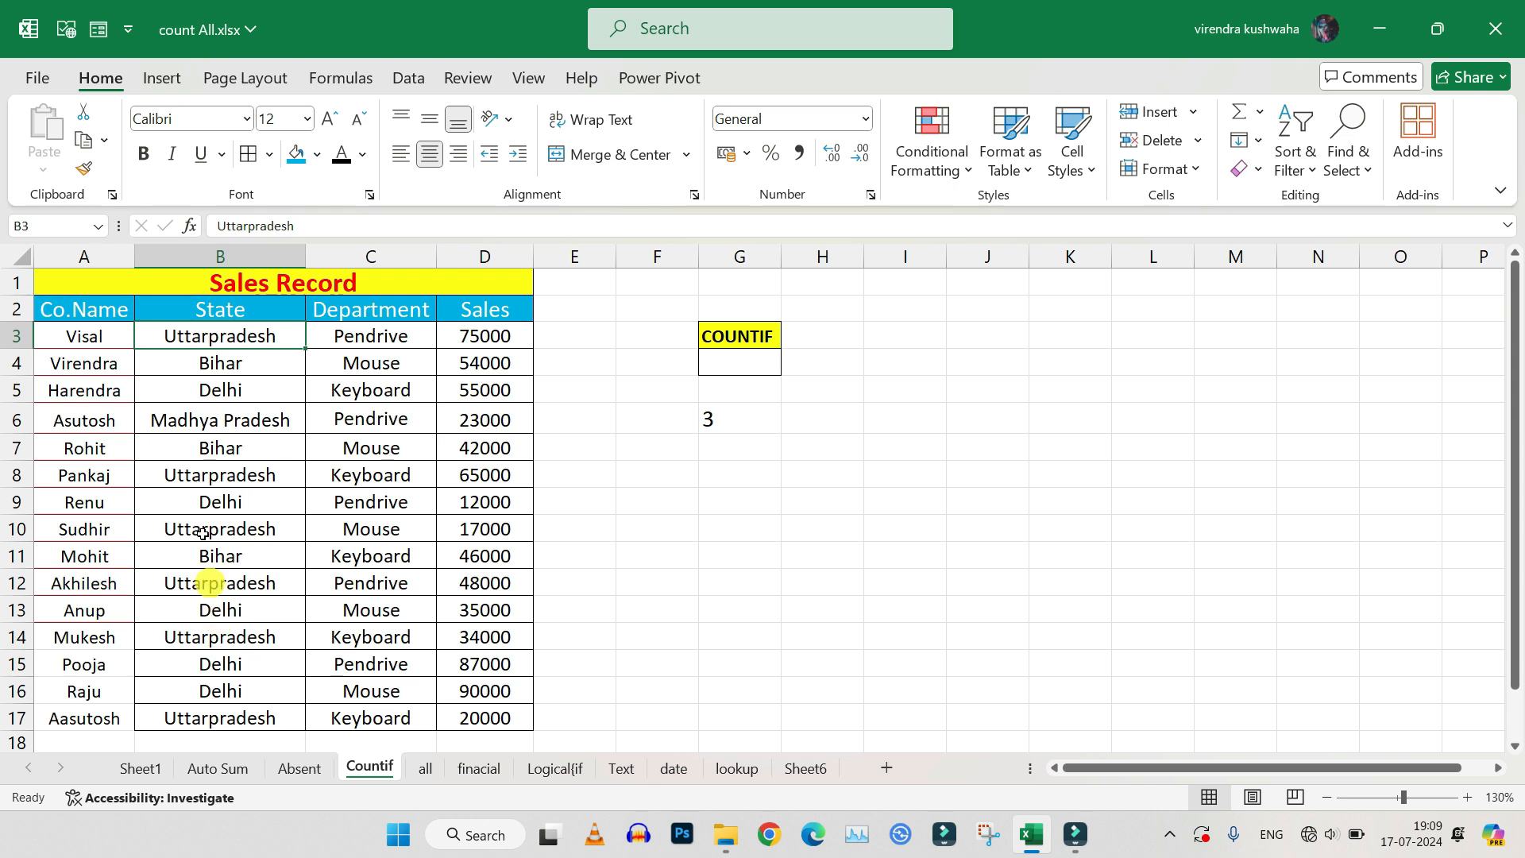
pyautogui.click(173, 357)
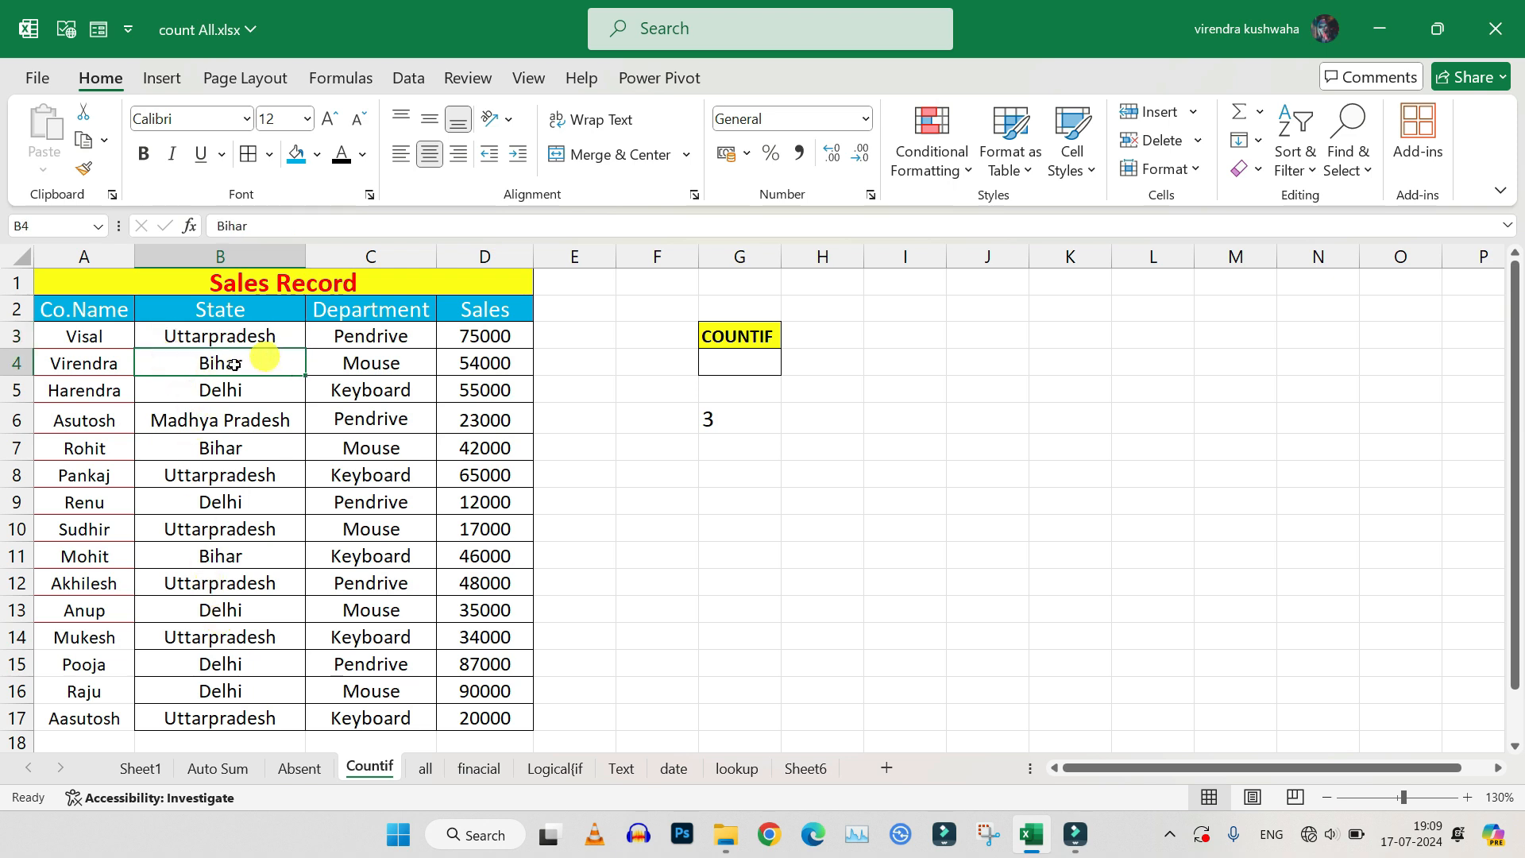
pyautogui.keyDown('ctrl'); pyautogui.click(199, 448); pyautogui.keyUp('ctrl')
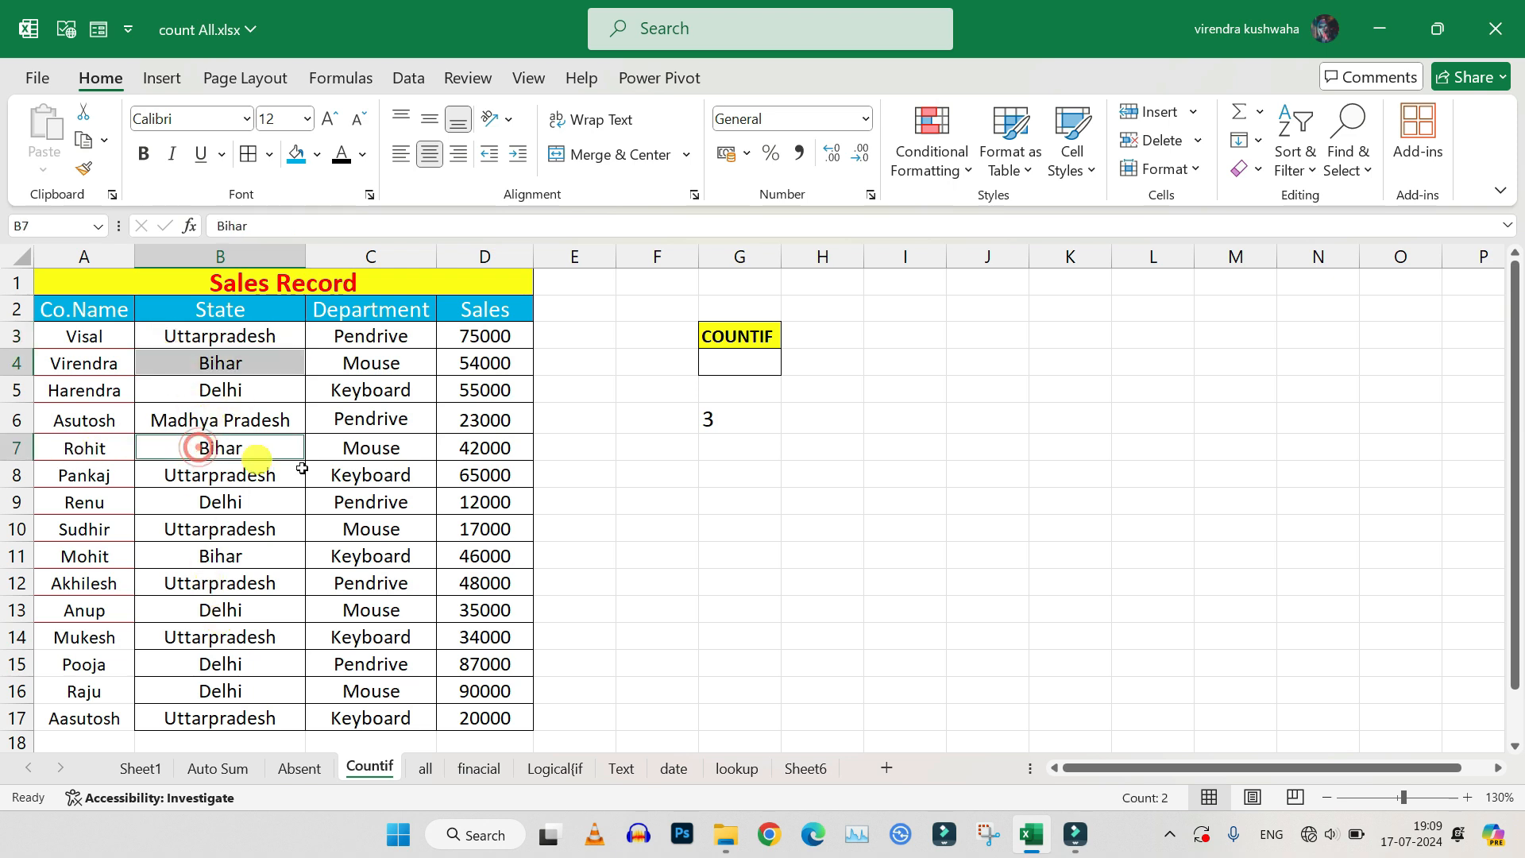
pyautogui.keyDown('ctrl'); pyautogui.click(197, 554); pyautogui.keyUp('ctrl')
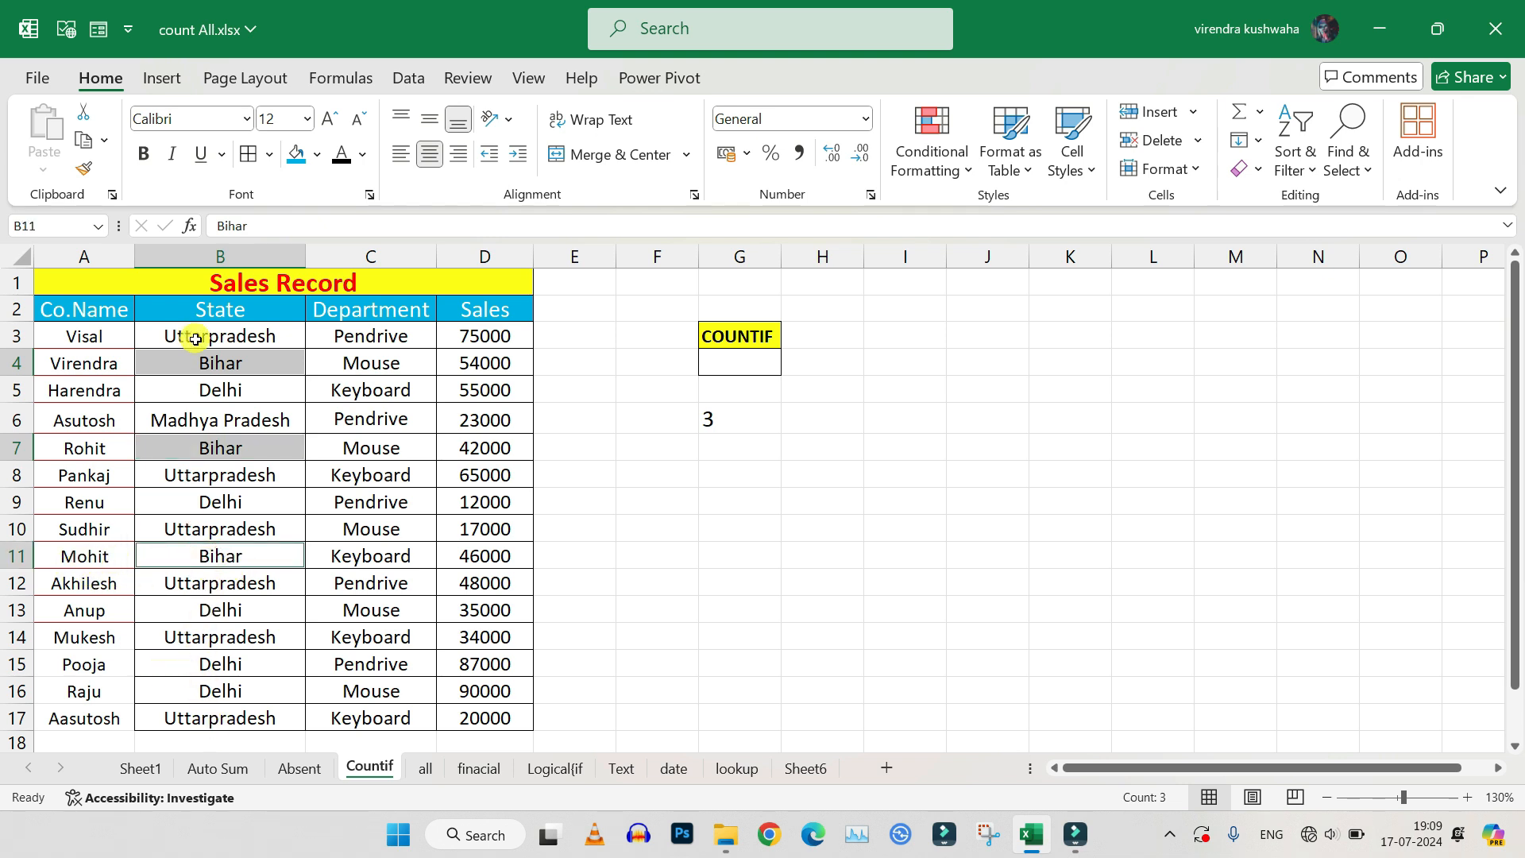
pyautogui.click(754, 421)
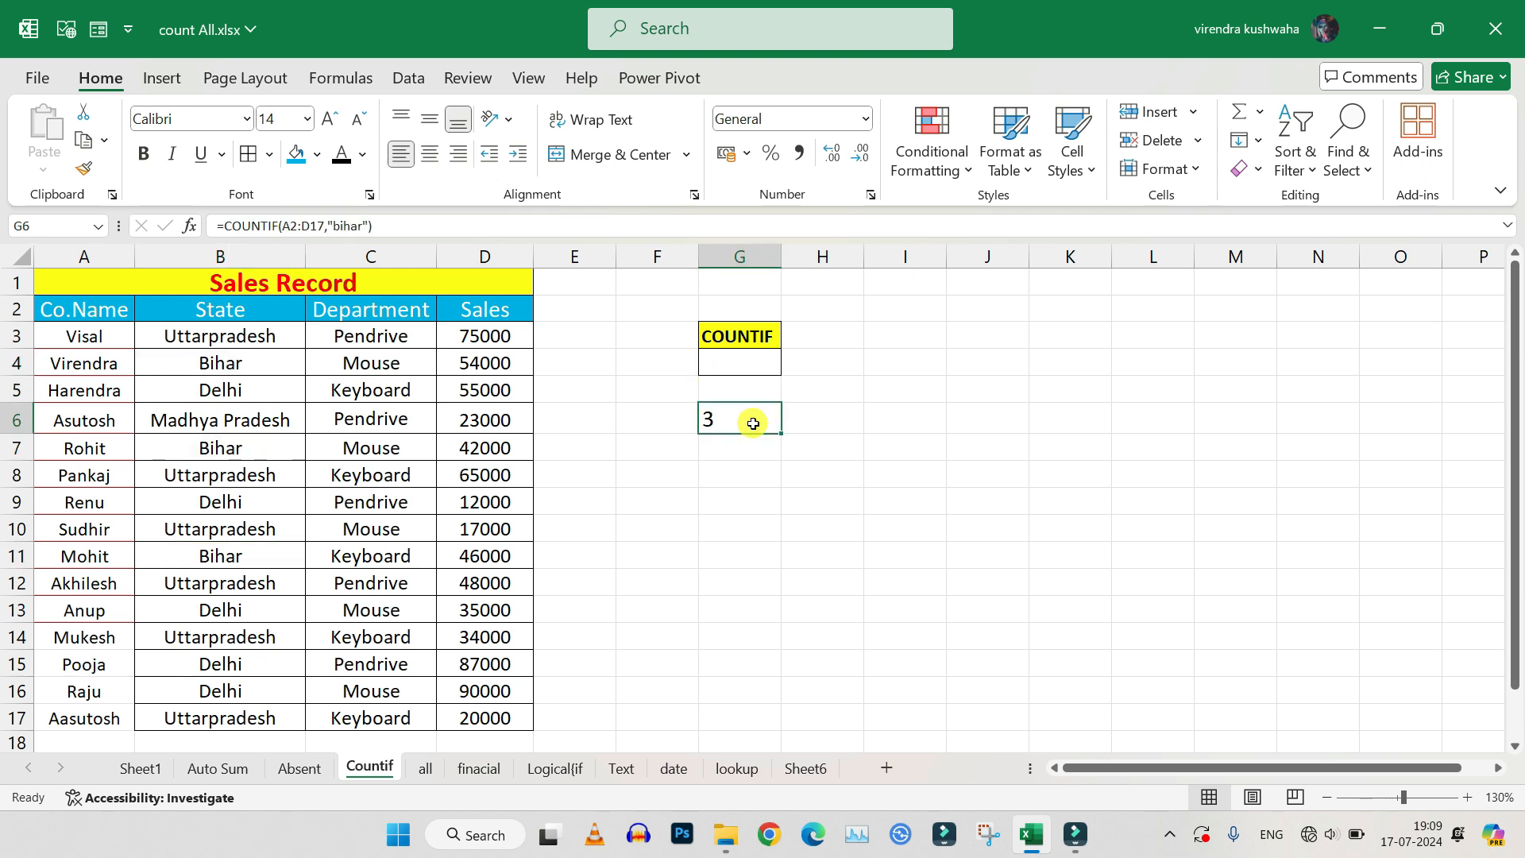